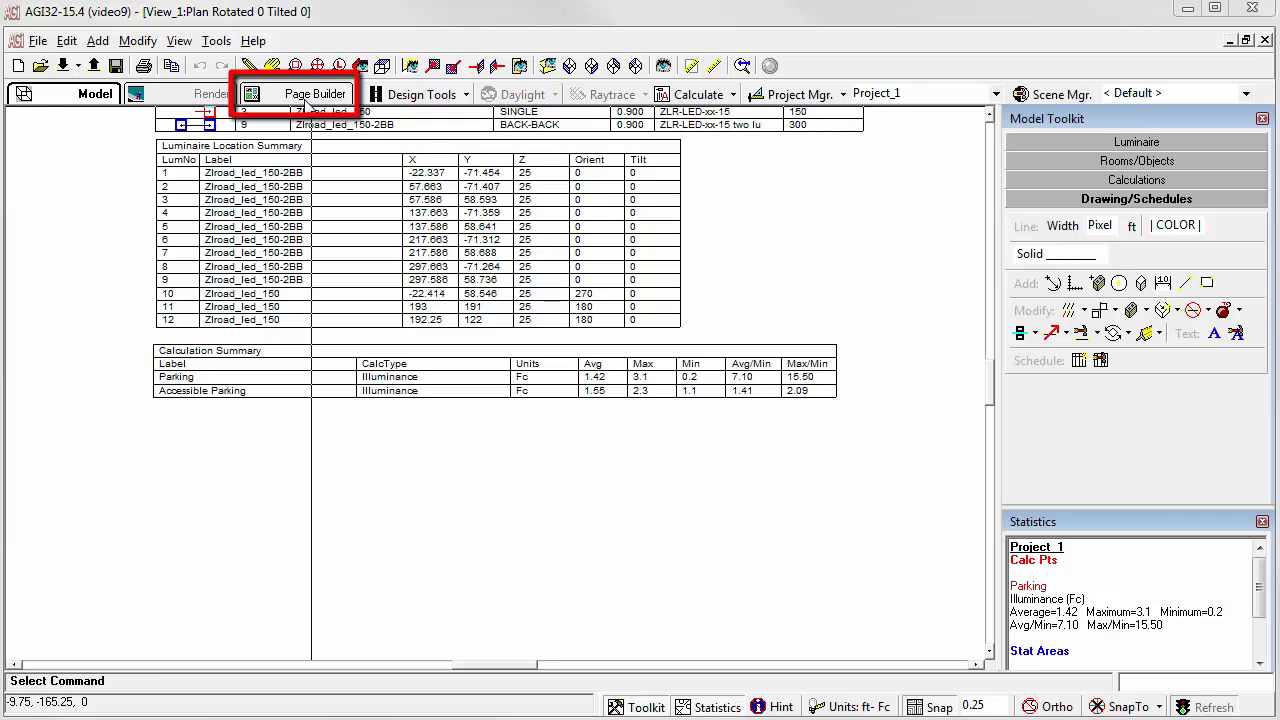
Step: Open the existing Page Builder report "Sample - Letter Portrait"
left_click(308, 96)
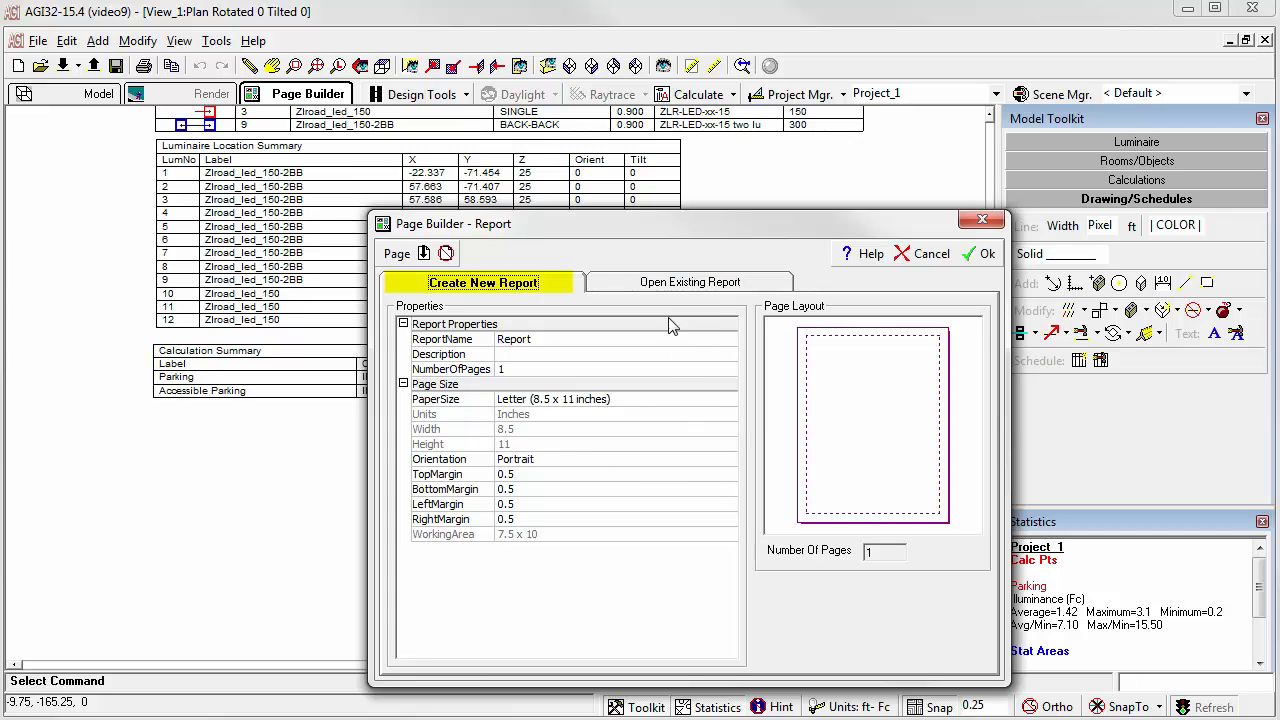
left_click(671, 287)
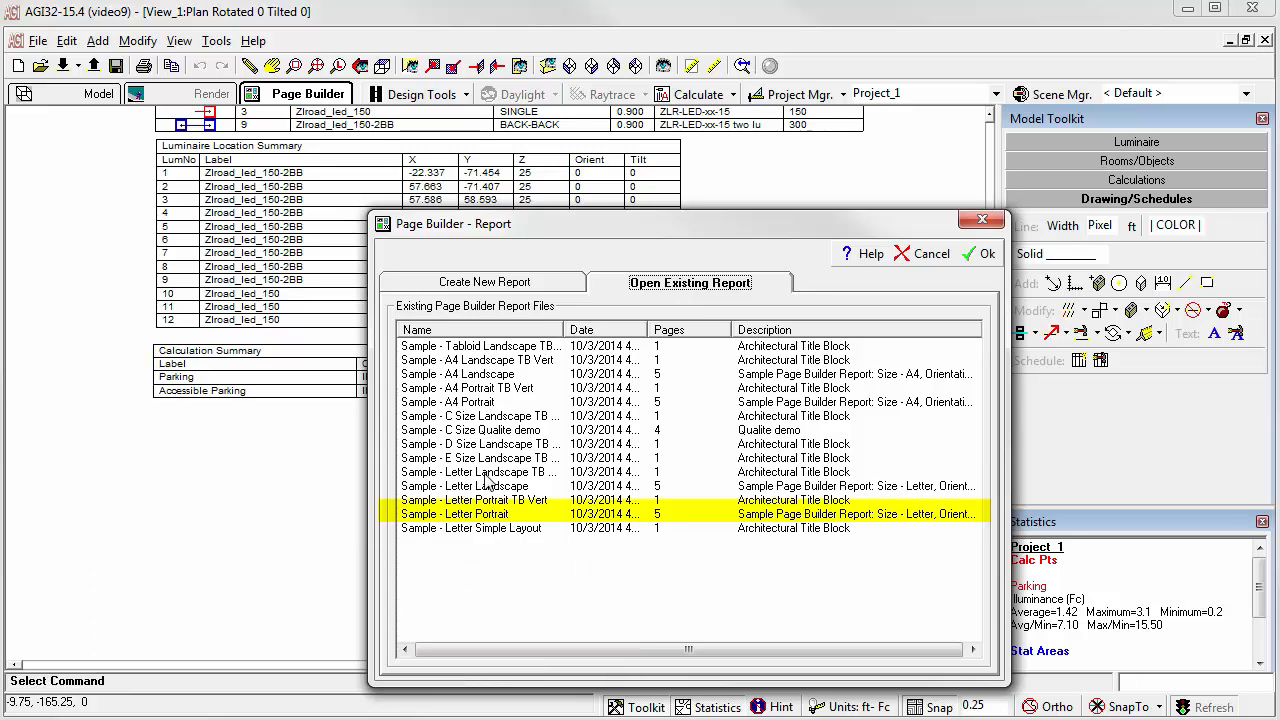
left_click(481, 514)
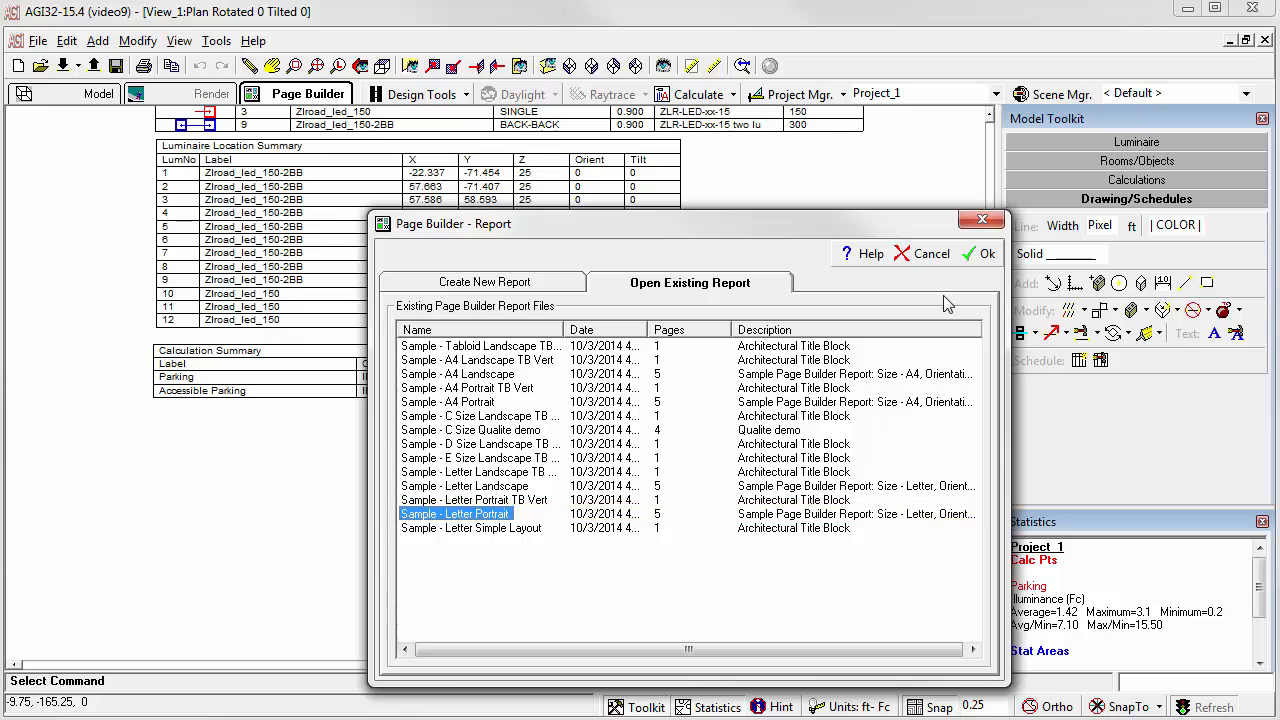
left_click(975, 256)
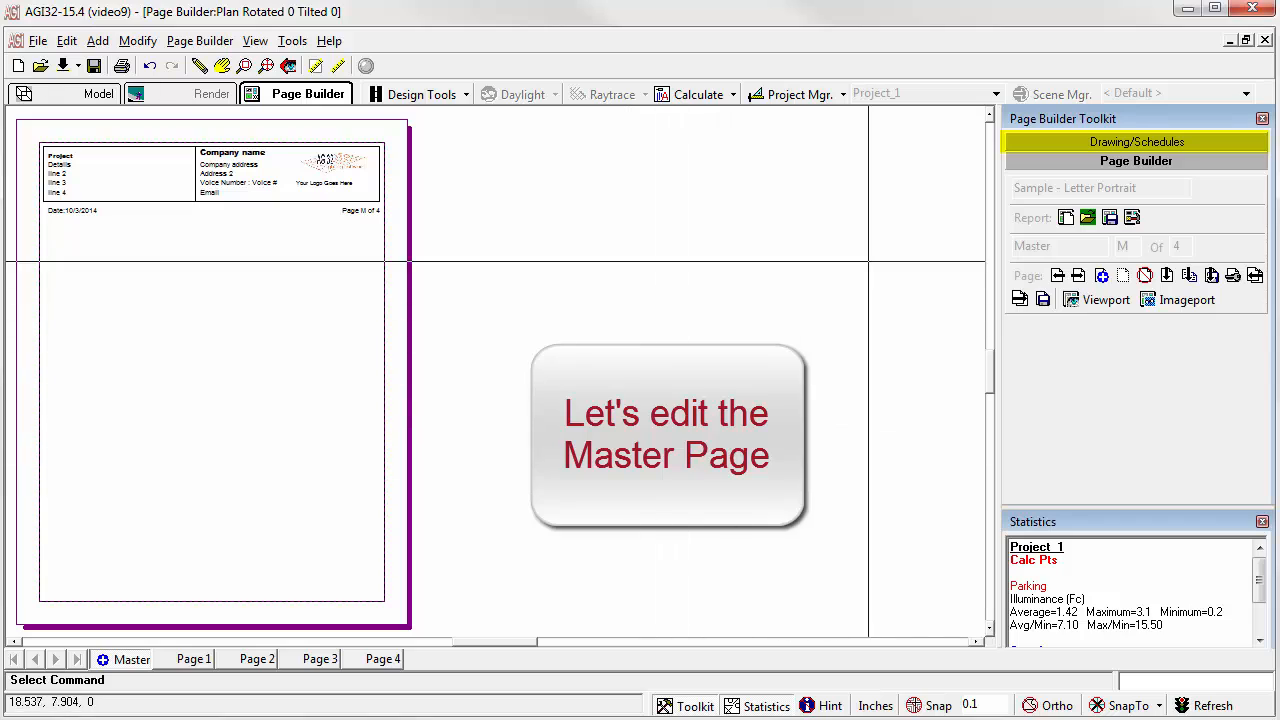
Step: Change the "Company name" text in the master page's title block to "My Company Name goes HERE!"
left_click(1112, 143)
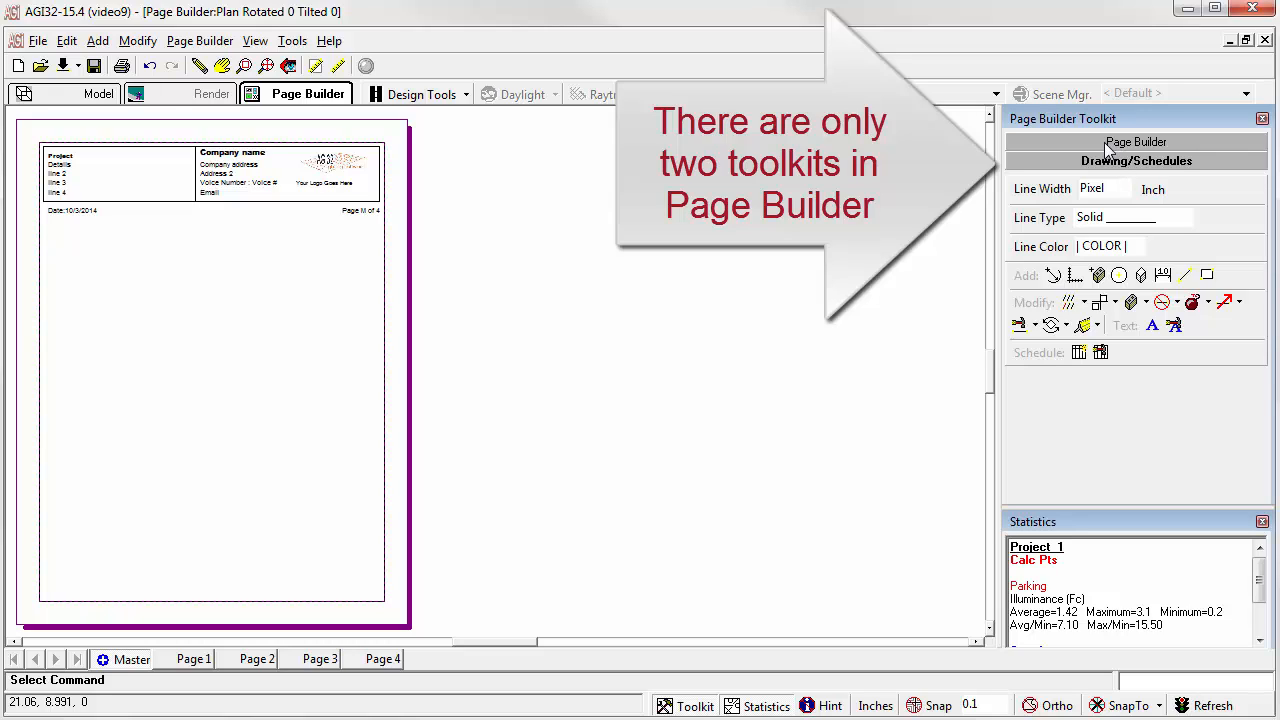
left_click(1175, 330)
scroll(494, 373, "up", 2)
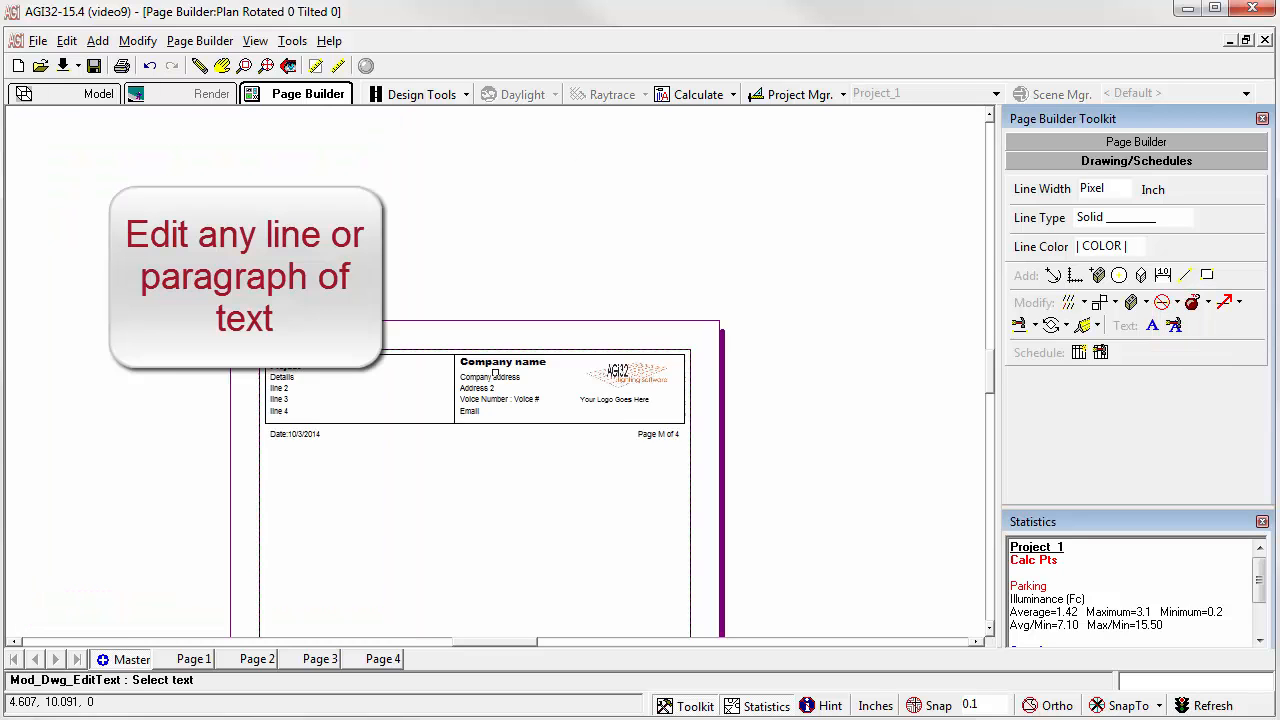
scroll(494, 373, "up", 3)
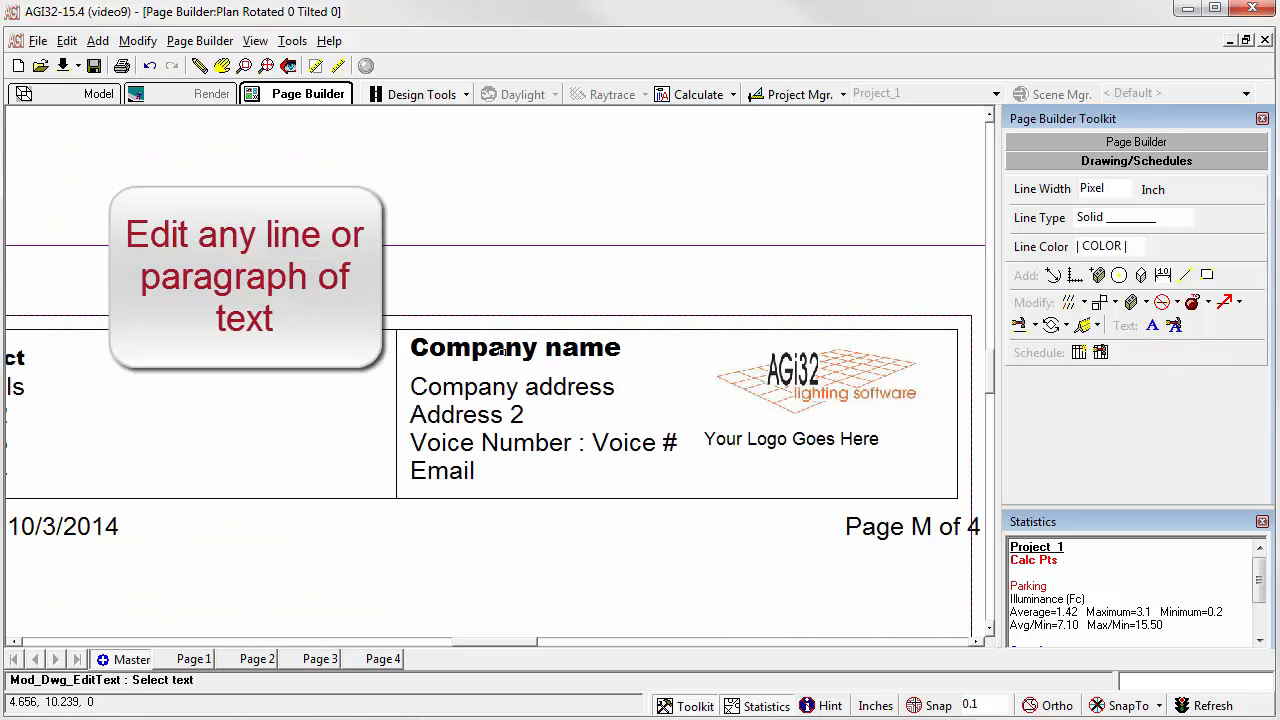
left_click(502, 352)
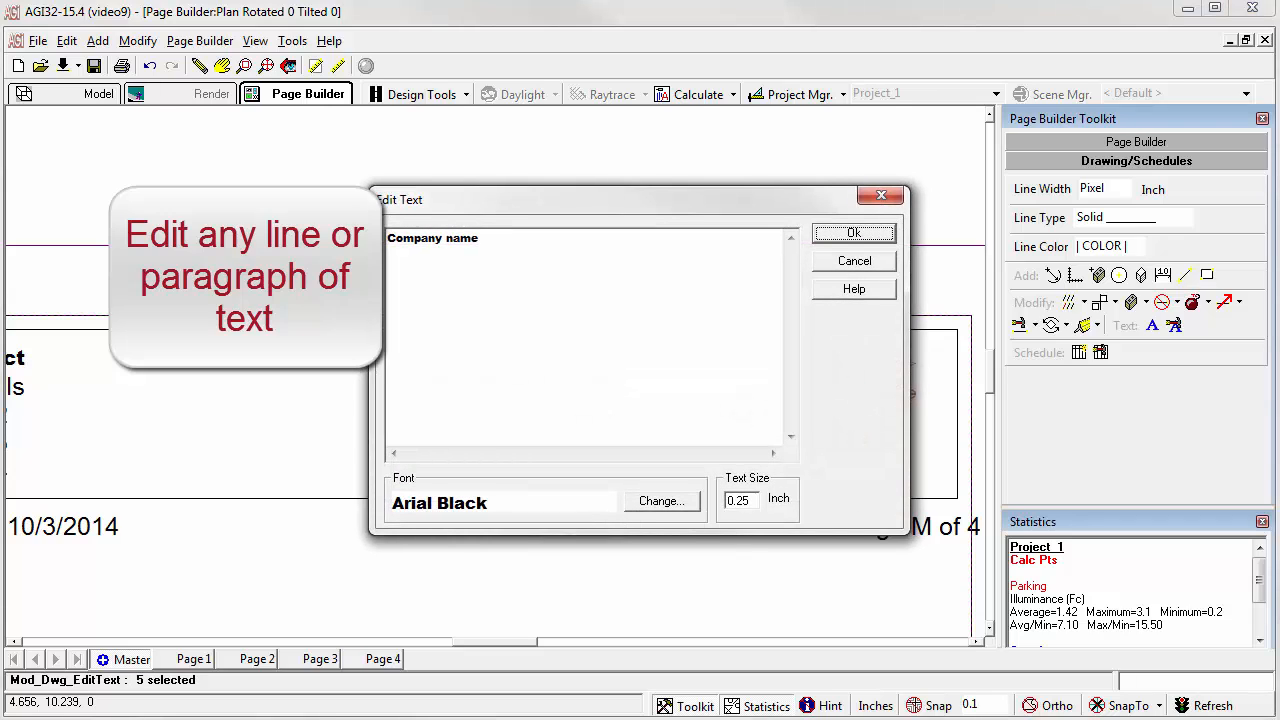
left_click_drag(491, 238, 387, 238)
type("My ")
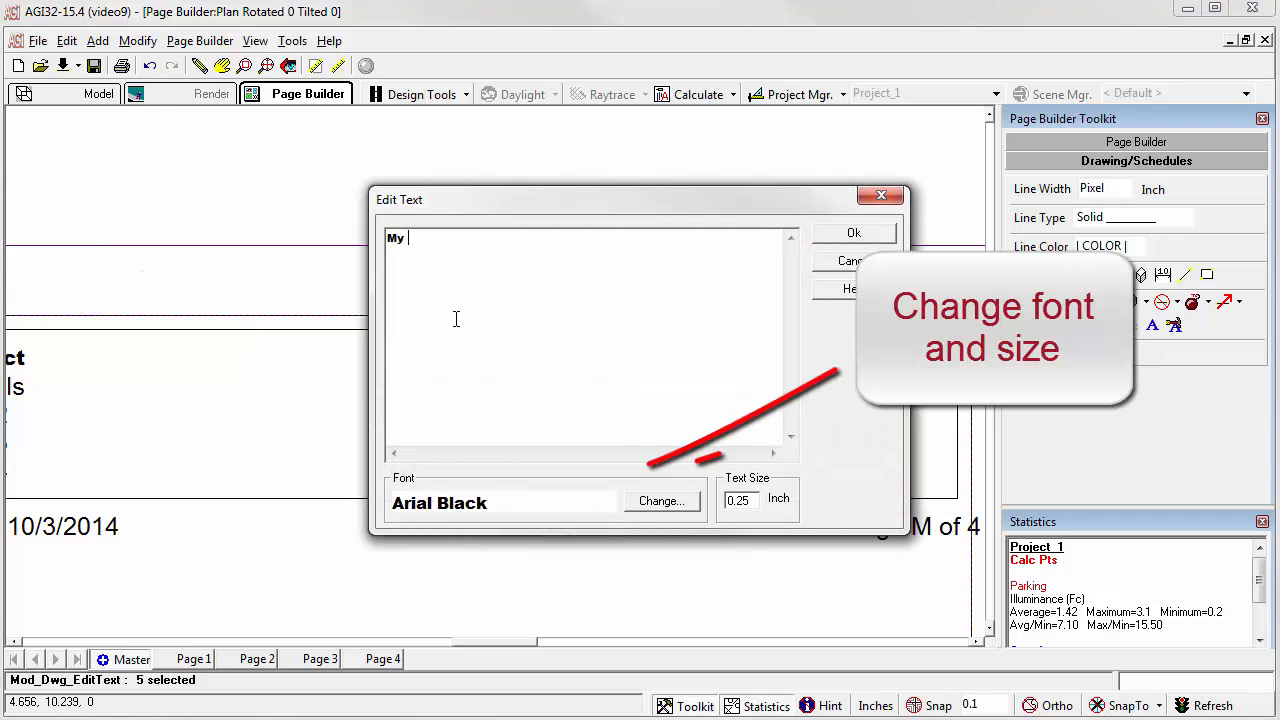
type("Company Nam")
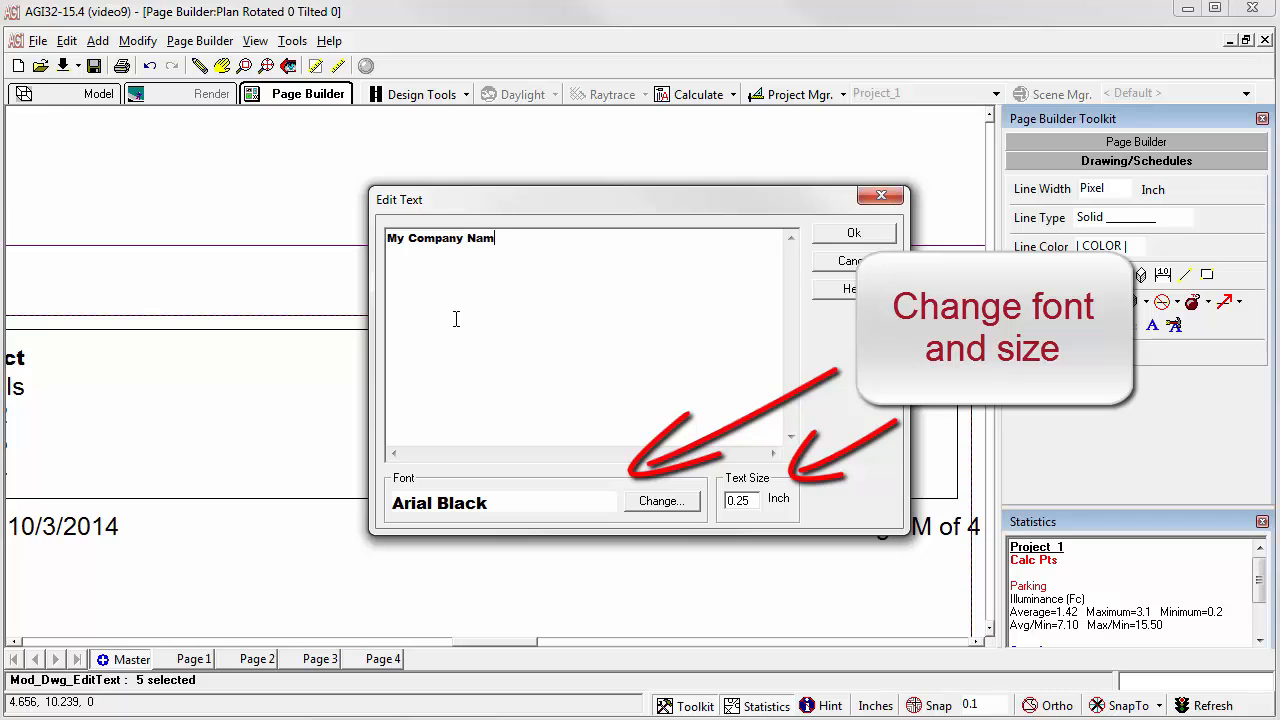
type("e goes ")
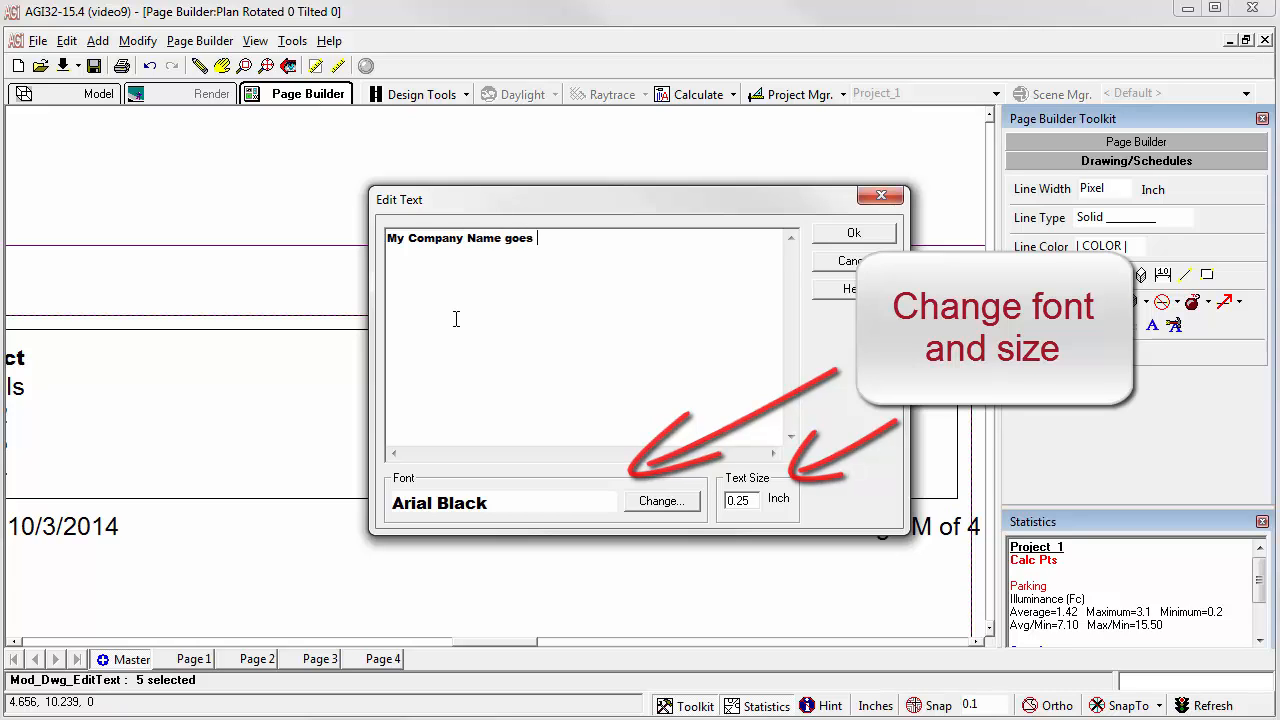
type("HERE!")
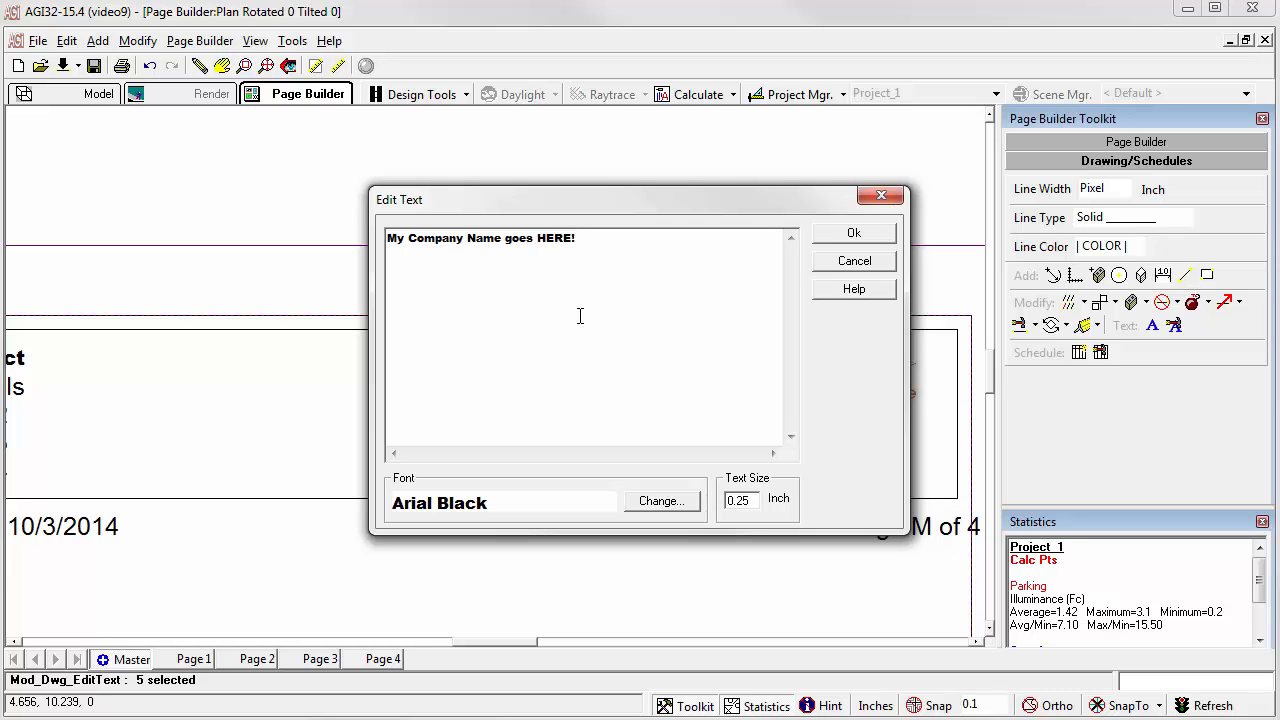
left_click(829, 238)
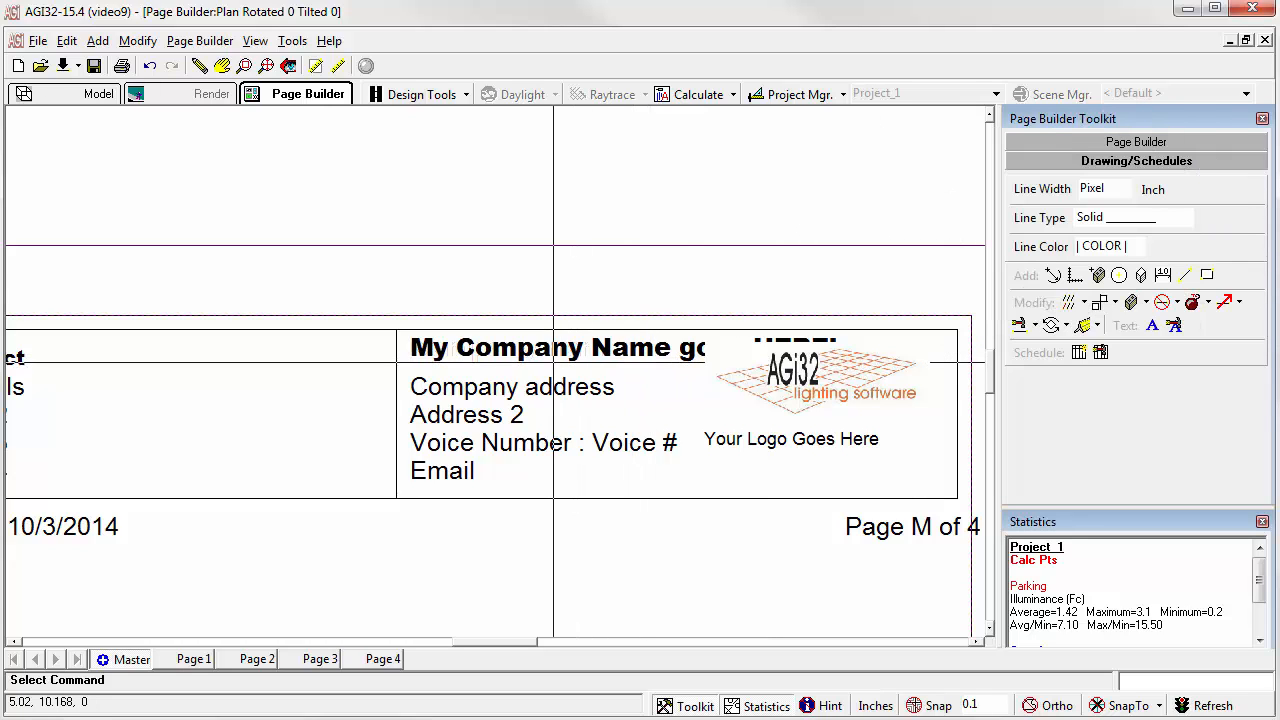
Step: Shorten the company name text in the title block to "My Company"
right_click(553, 362)
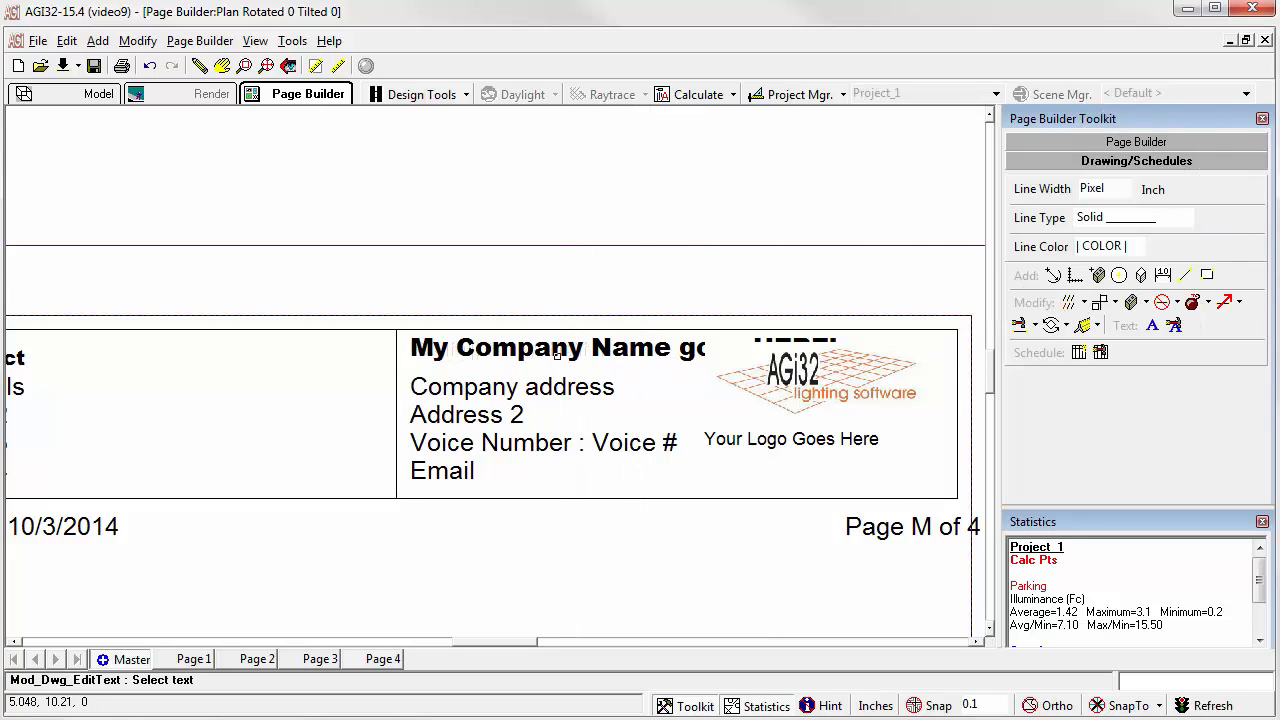
left_click(557, 354)
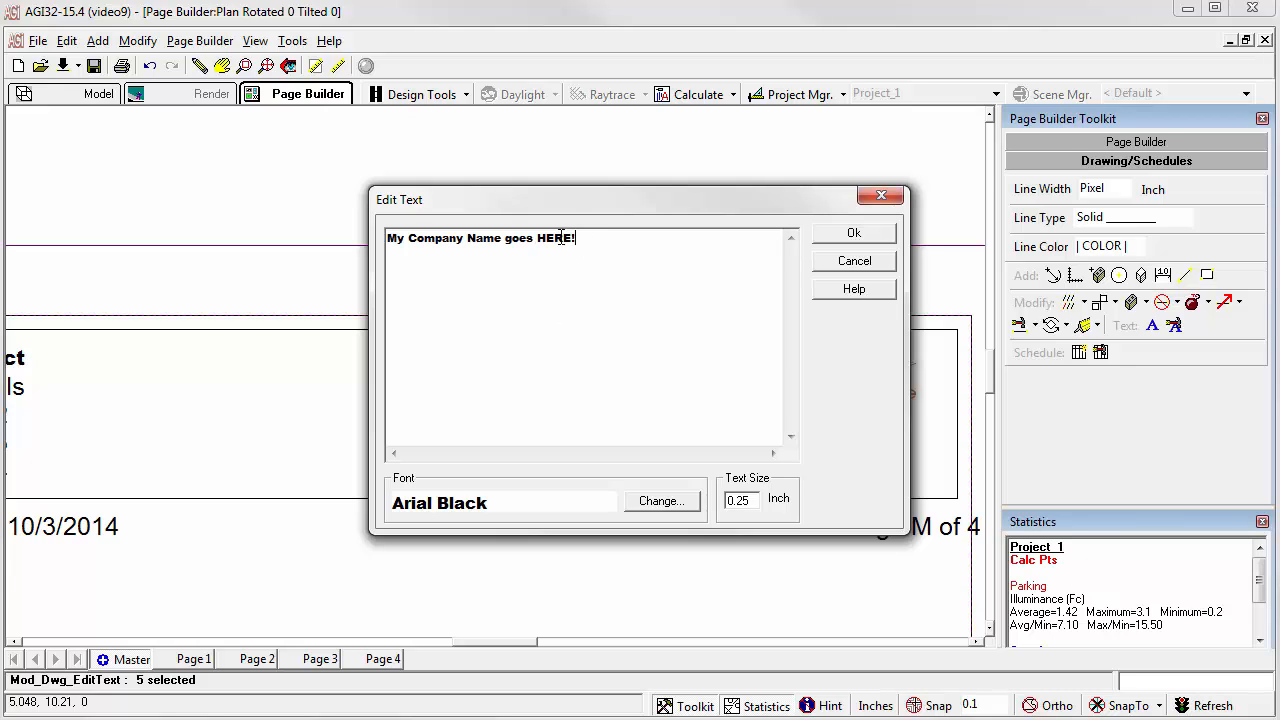
left_click_drag(561, 237, 470, 237)
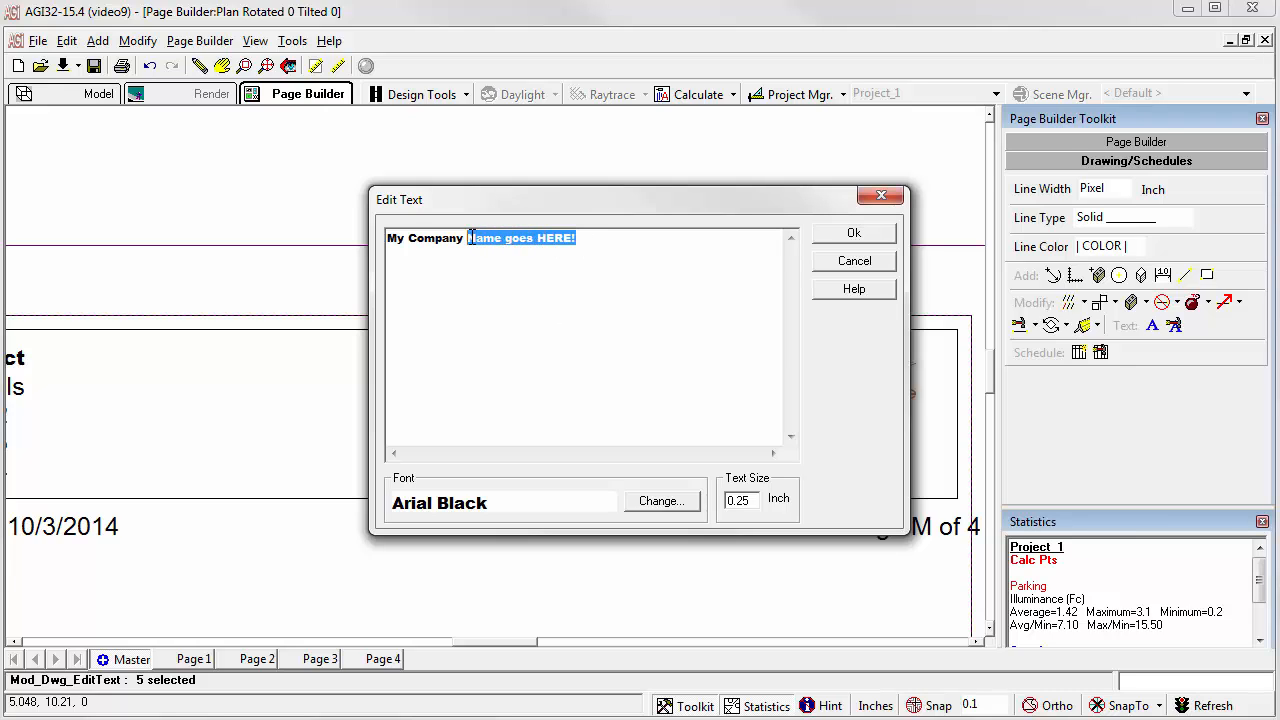
key("BackSpace")
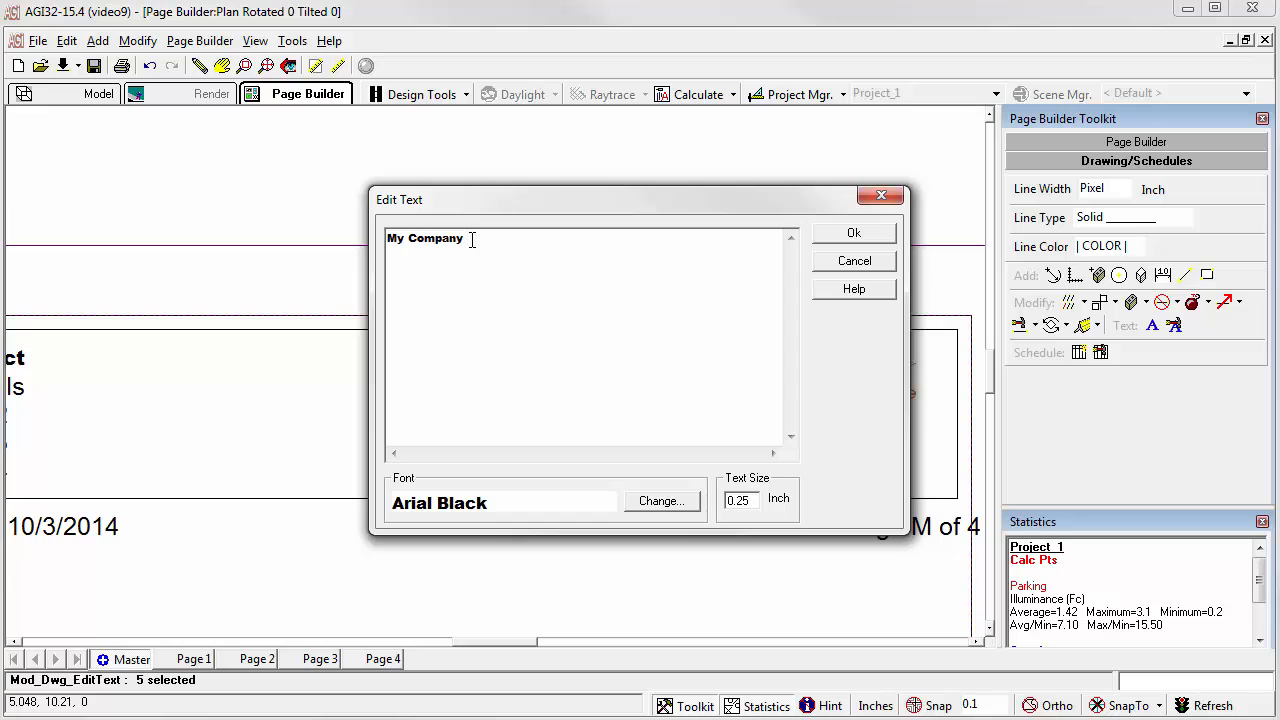
left_click(885, 234)
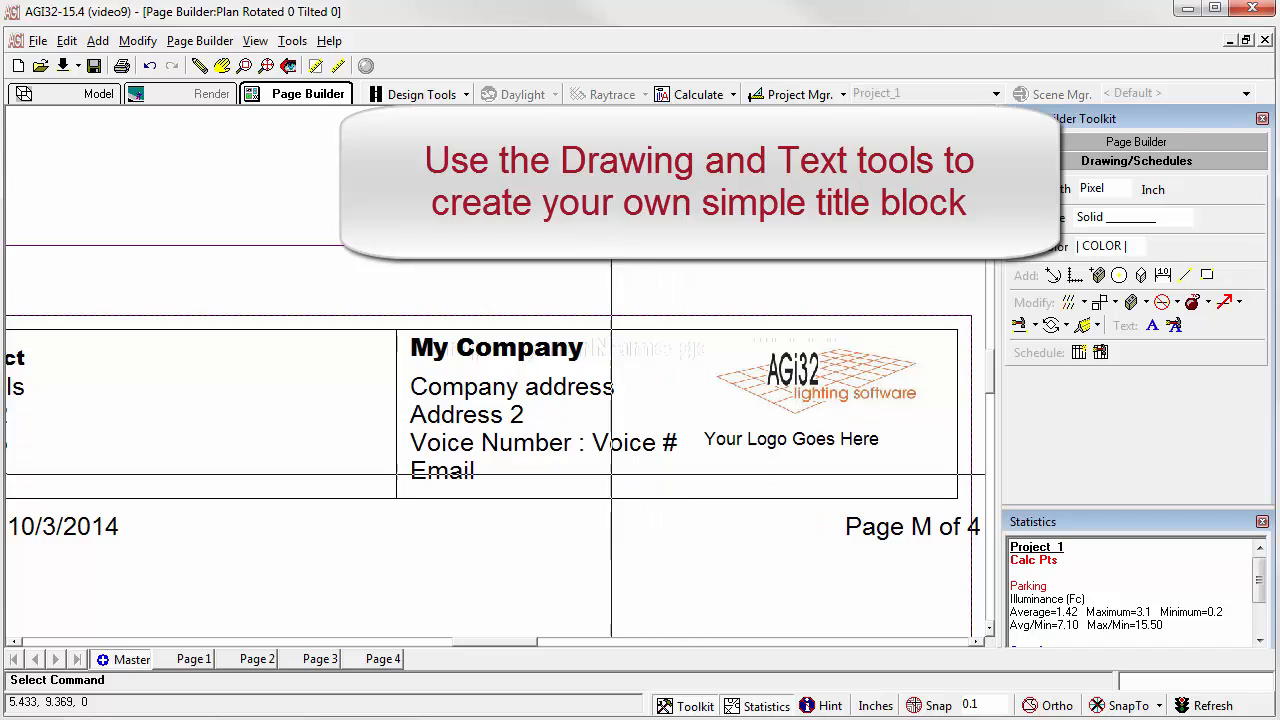
Step: Replace the title block's logo image with My_cool_logo.jpg and unlock the imageport's size
scroll(494, 373, "down", 2)
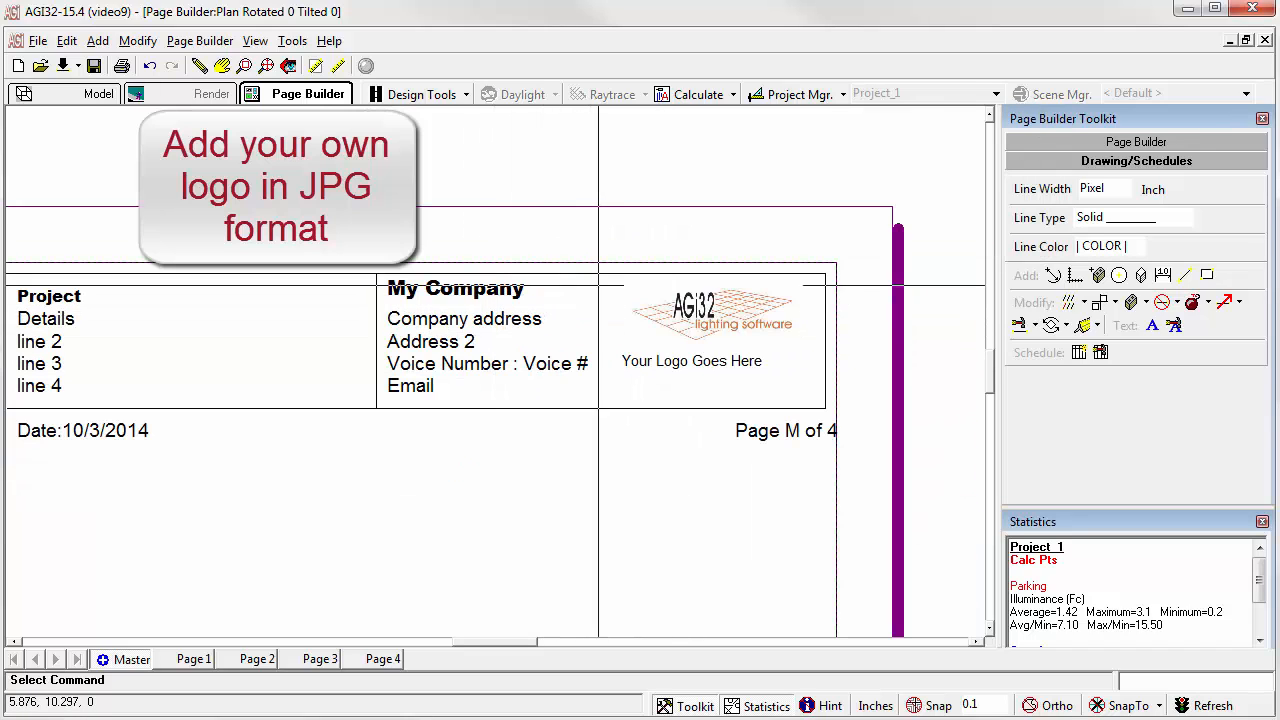
right_click(697, 319)
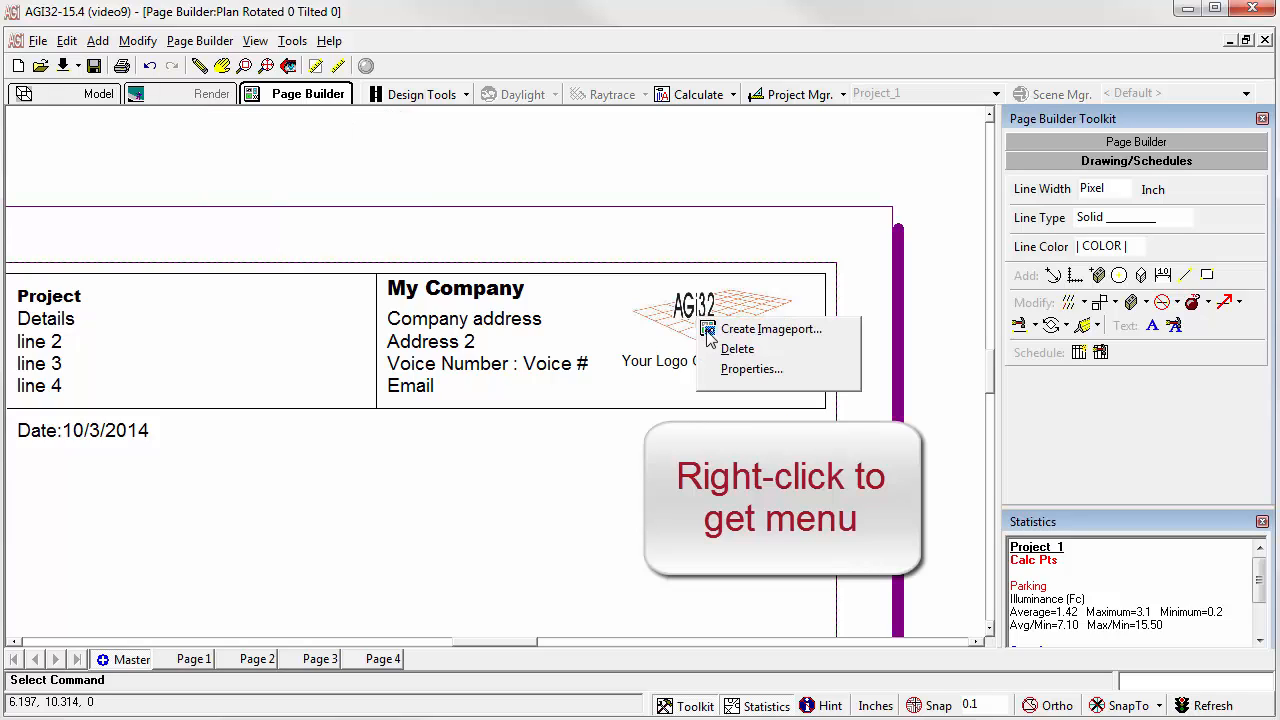
left_click(740, 369)
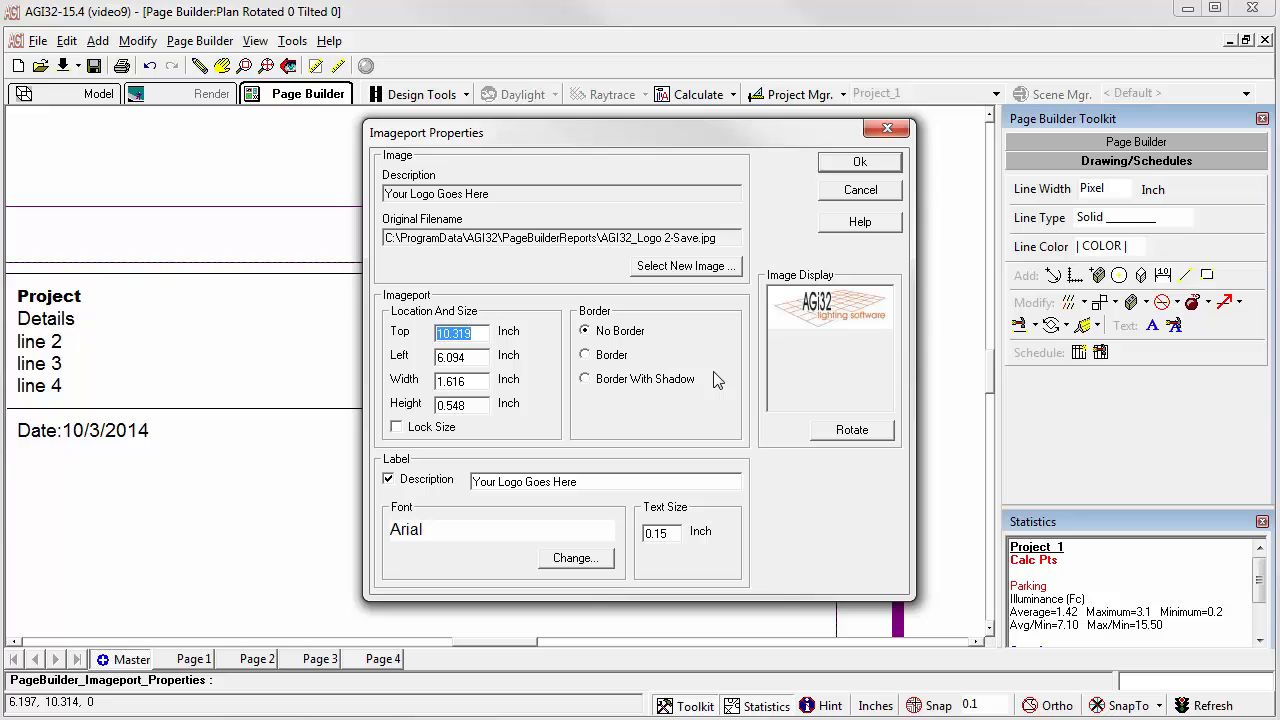
left_click(676, 269)
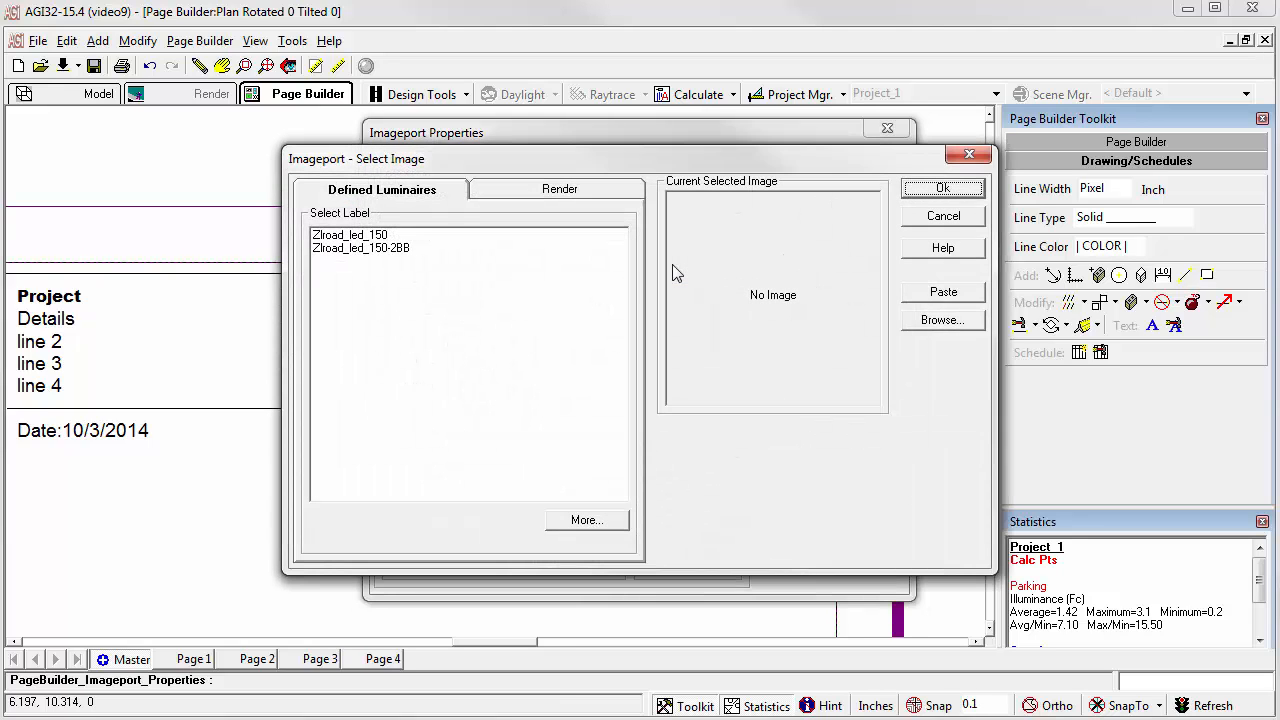
left_click(947, 322)
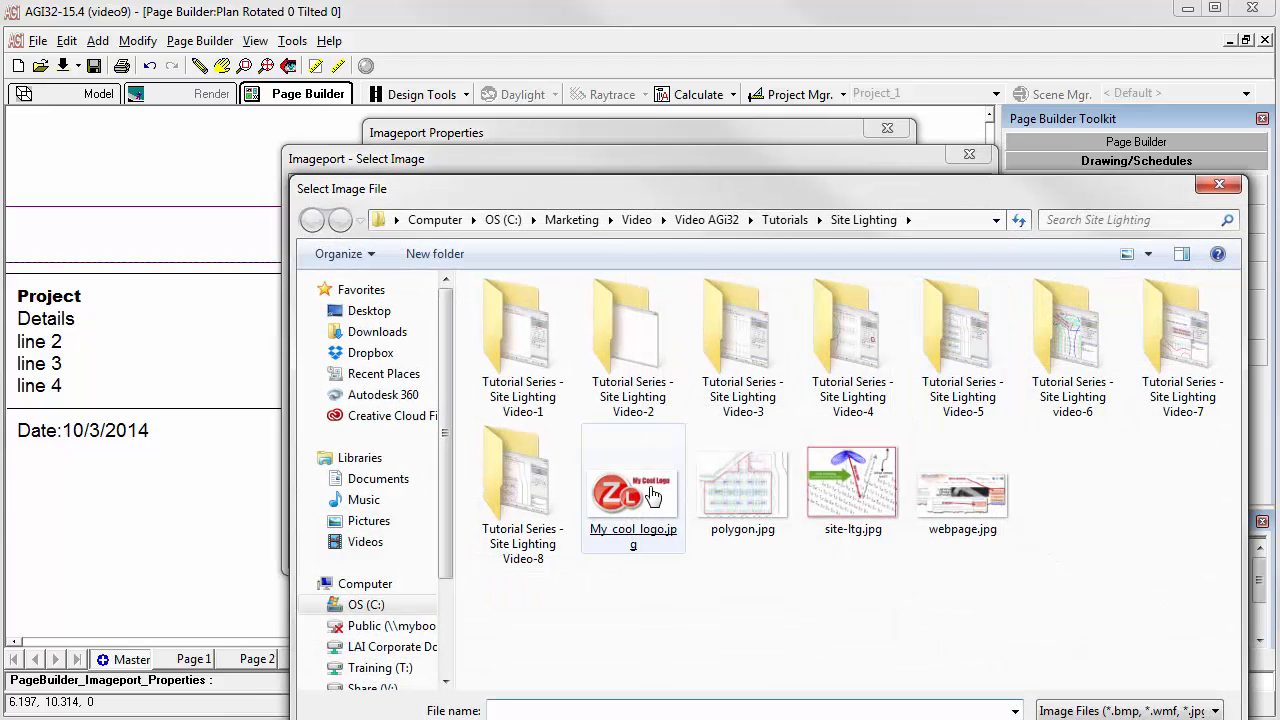
double_click(640, 492)
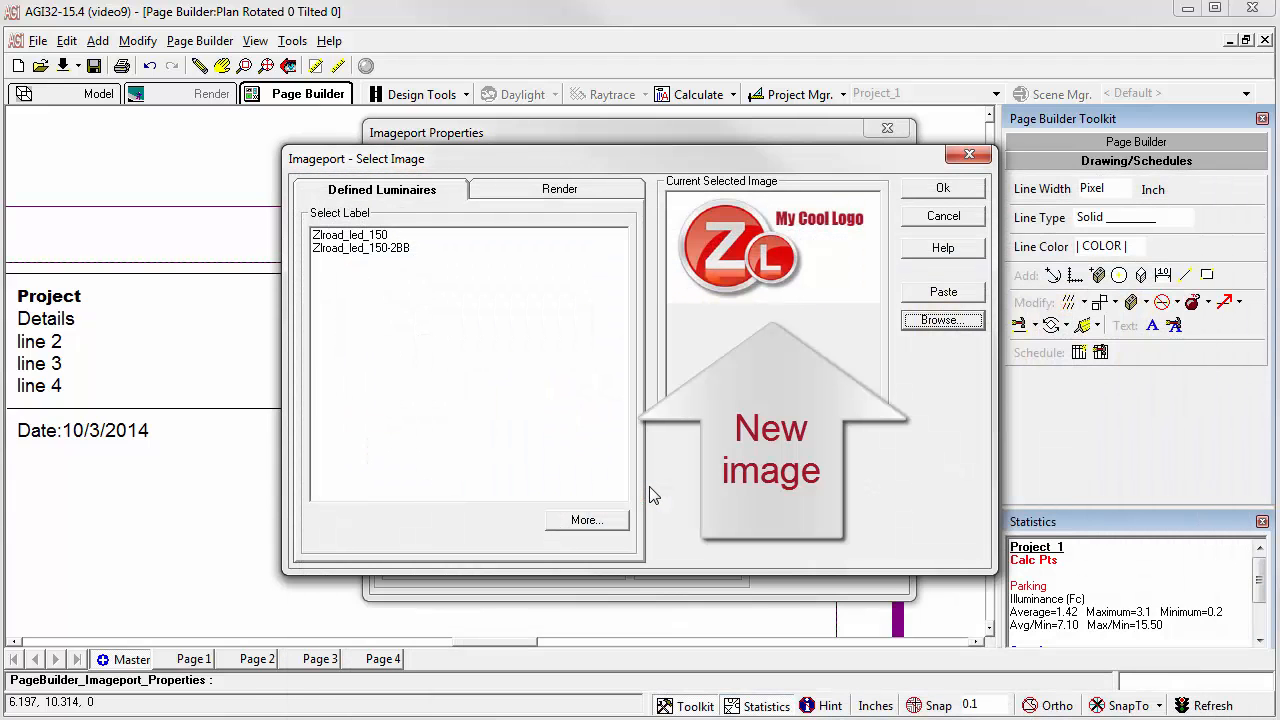
left_click(936, 191)
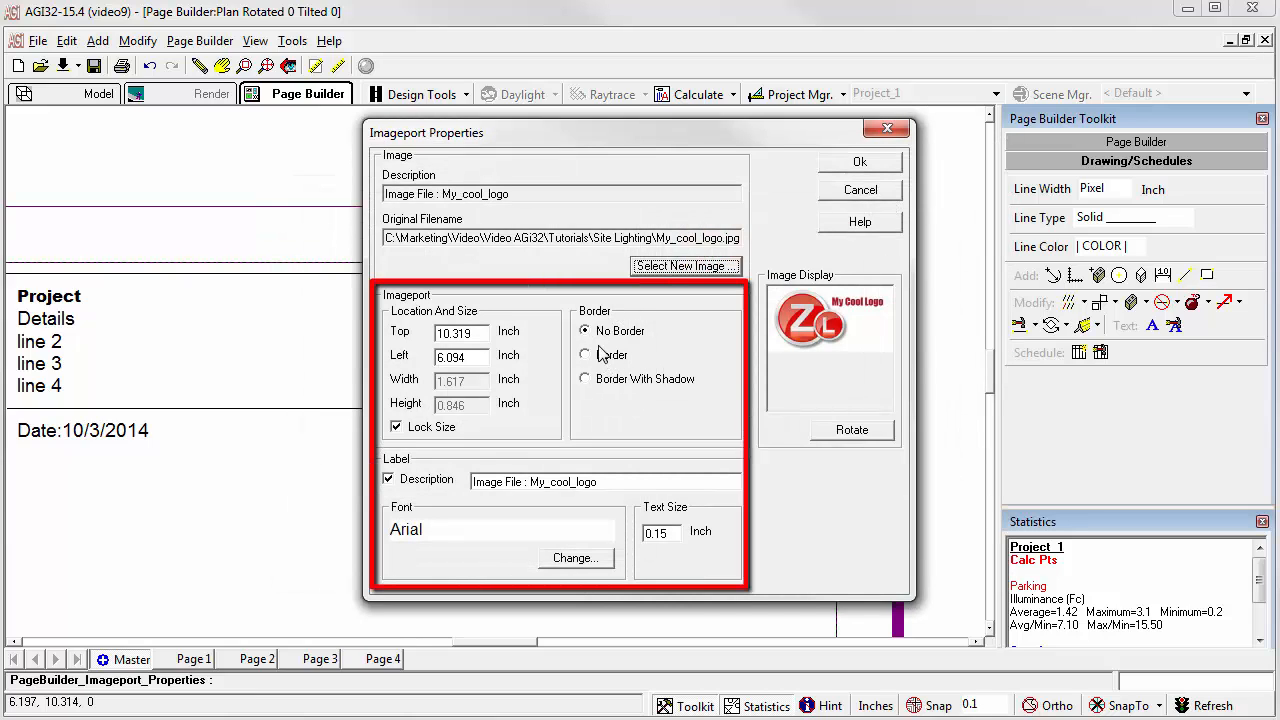
left_click(395, 430)
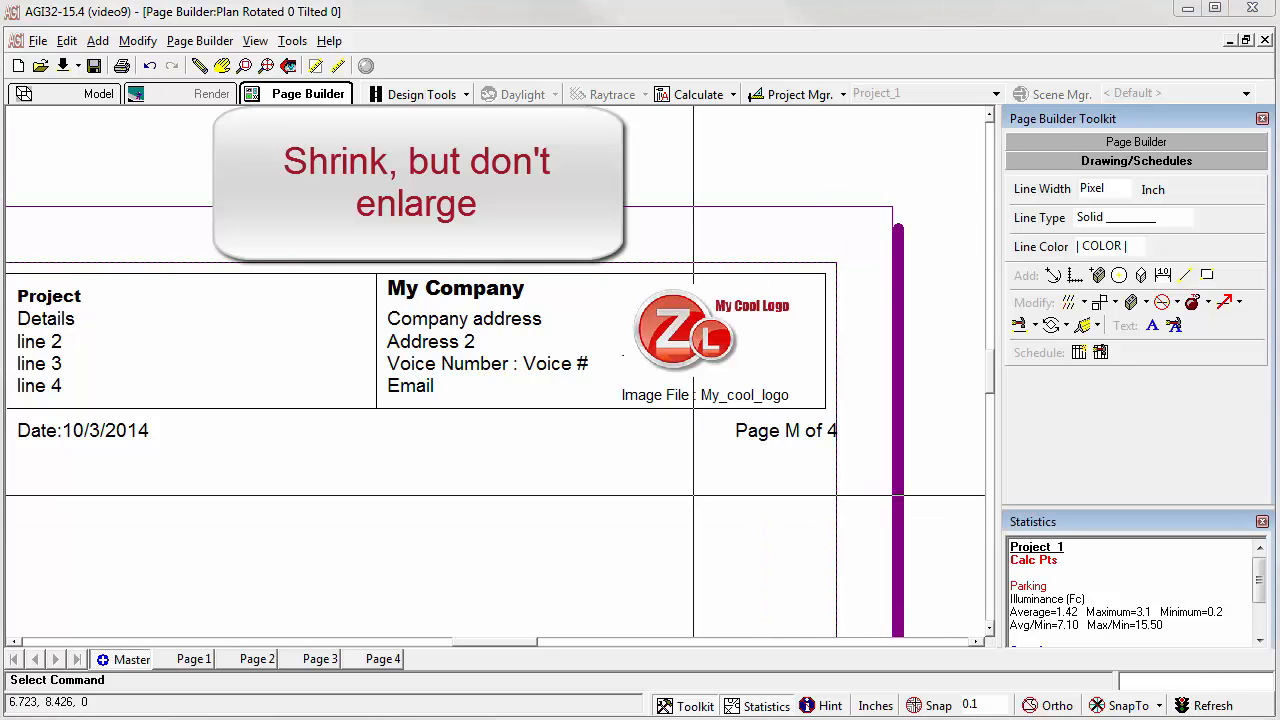
Step: On Page 1, edit the Luminaire Schedule to exclude the Lumens/Lamp field and include Arr. Watts
left_click(196, 660)
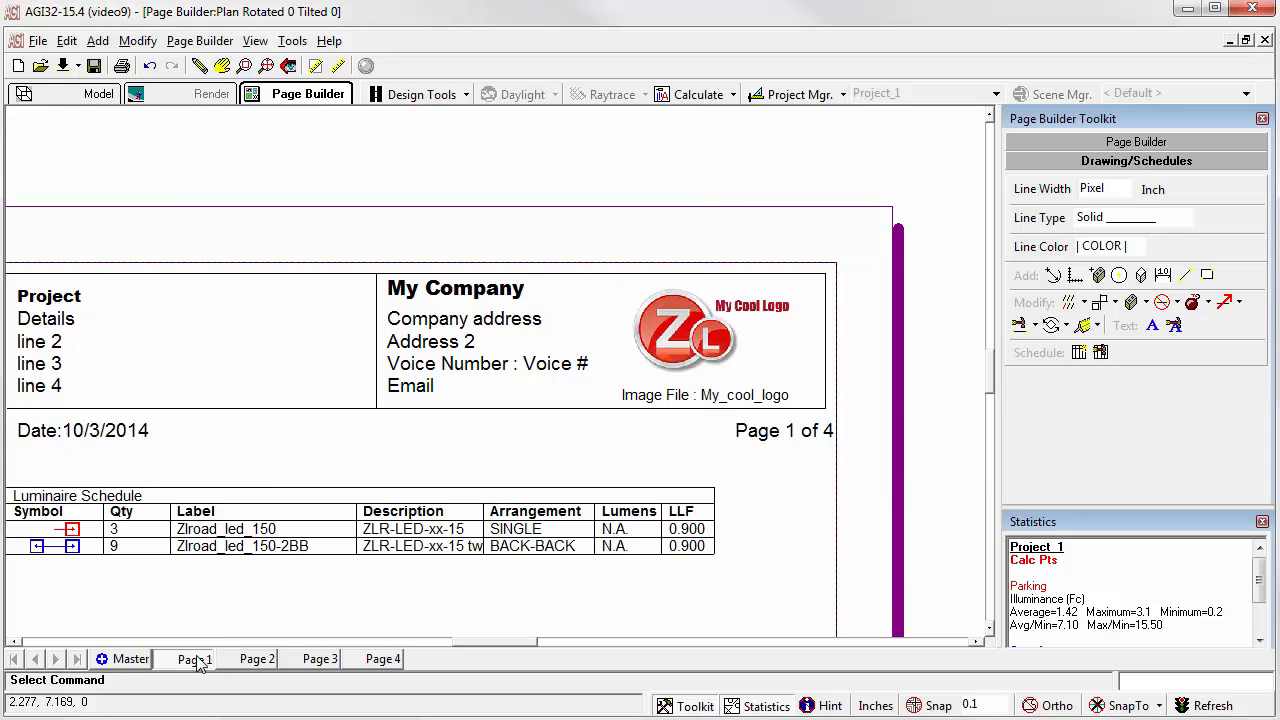
left_click(267, 66)
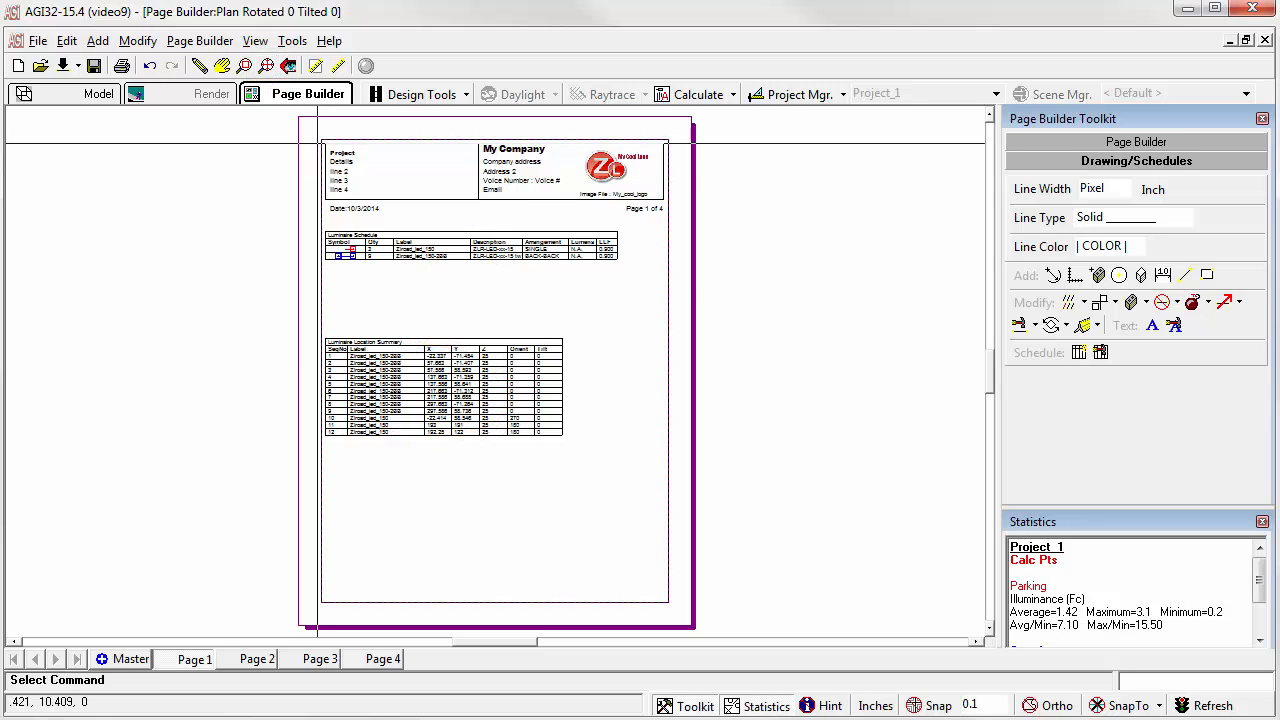
scroll(368, 248, "up", 2)
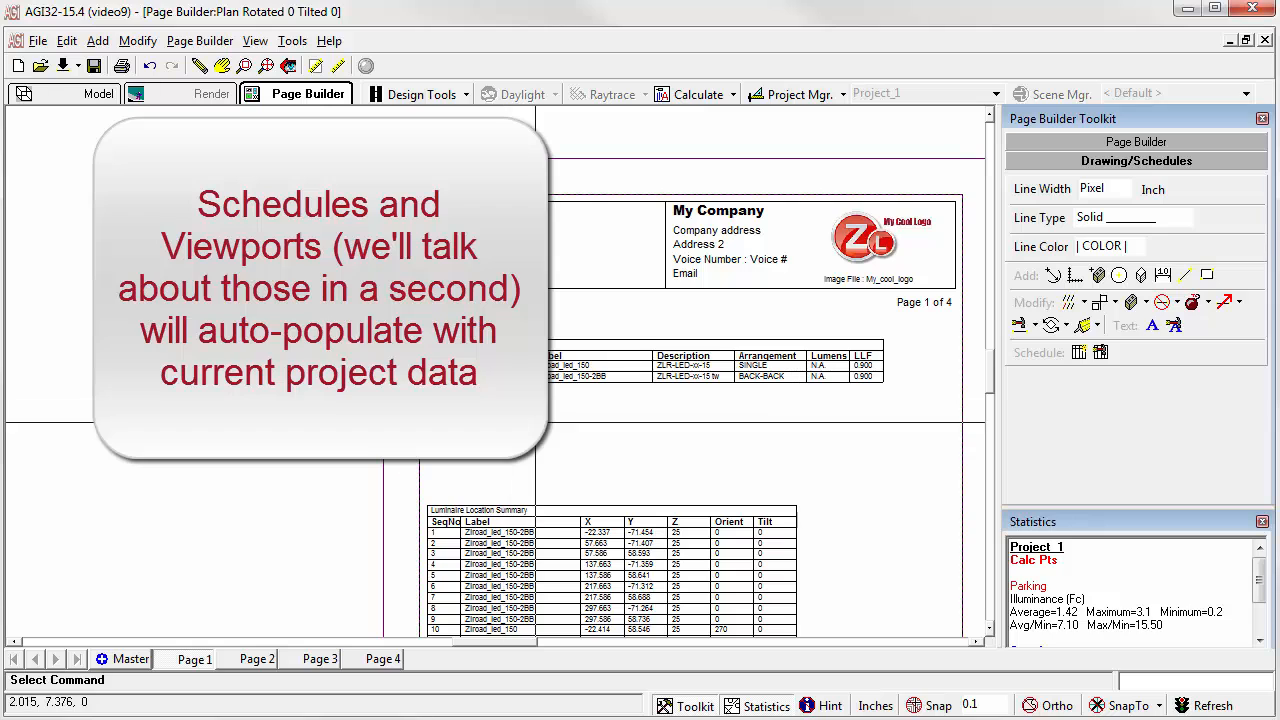
scroll(670, 424, "down", 2)
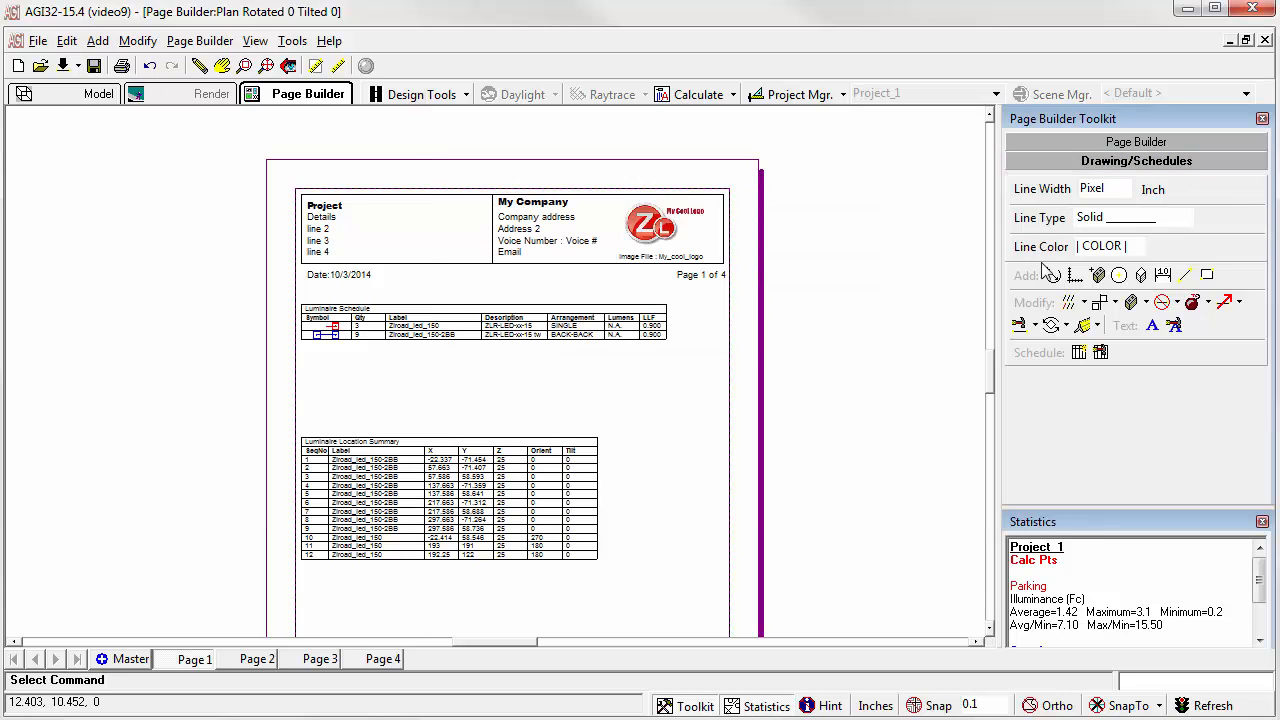
left_click(1103, 356)
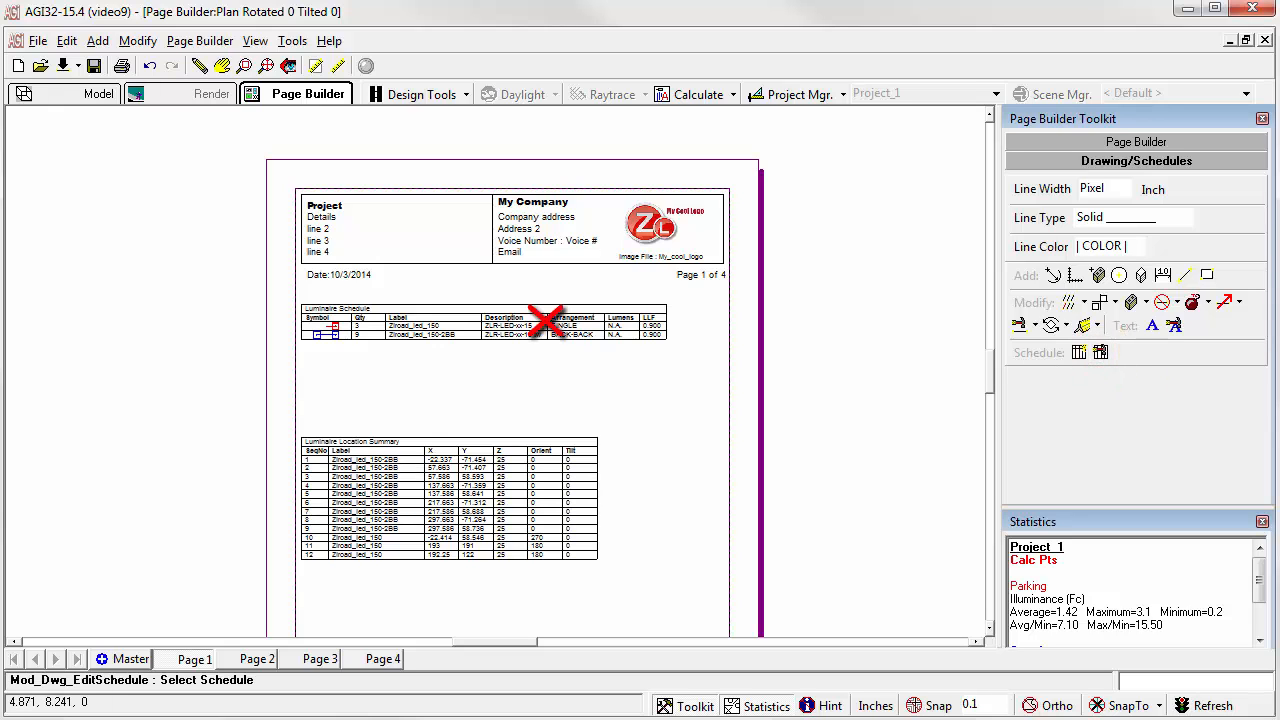
left_click(545, 320)
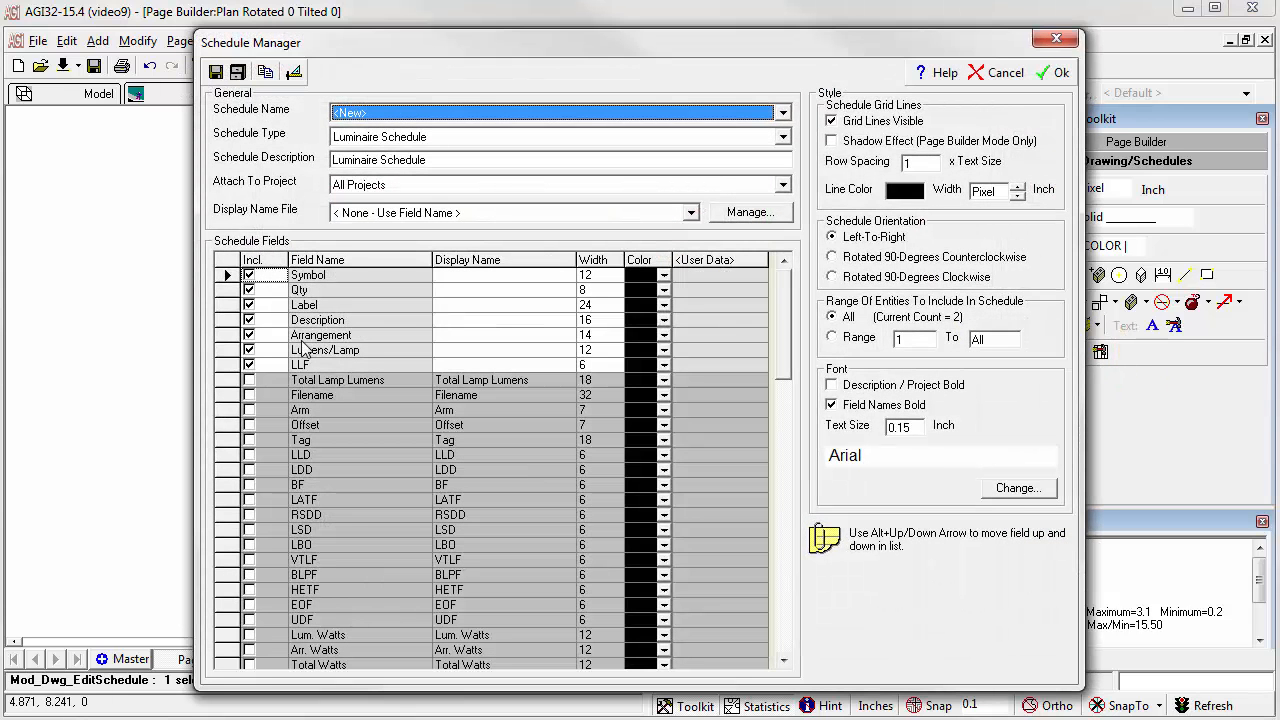
left_click(249, 350)
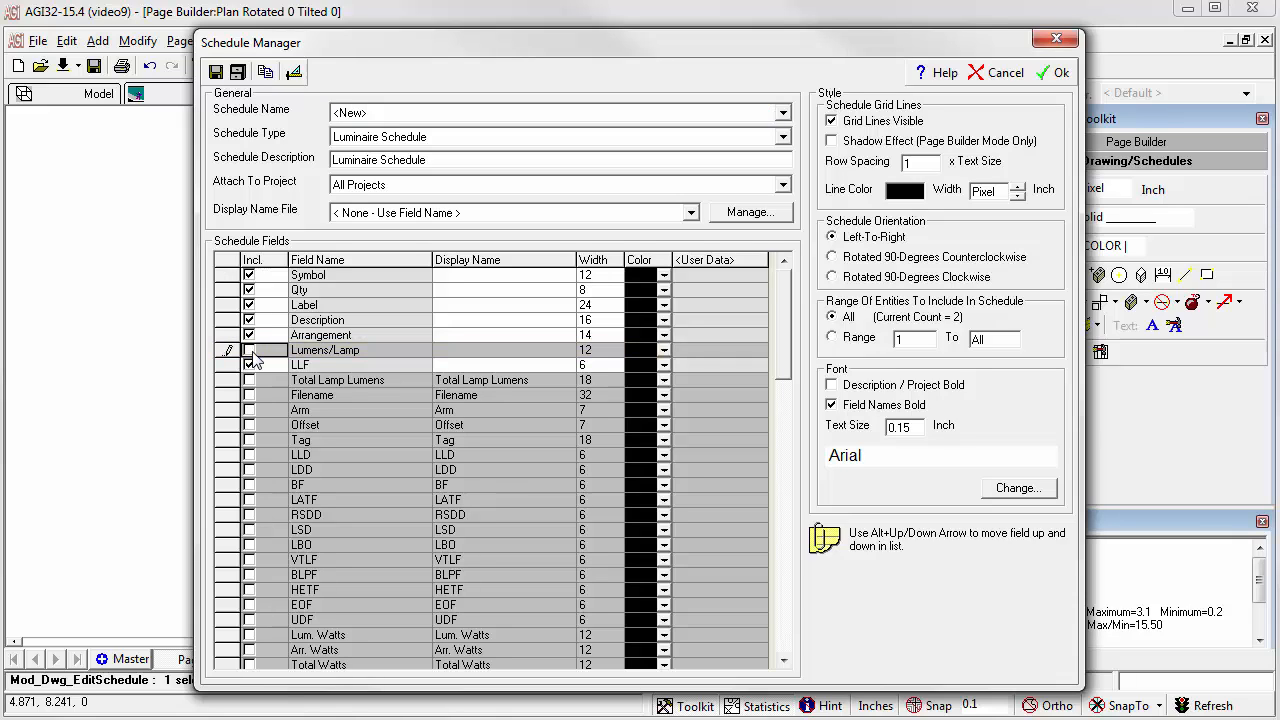
left_click(249, 650)
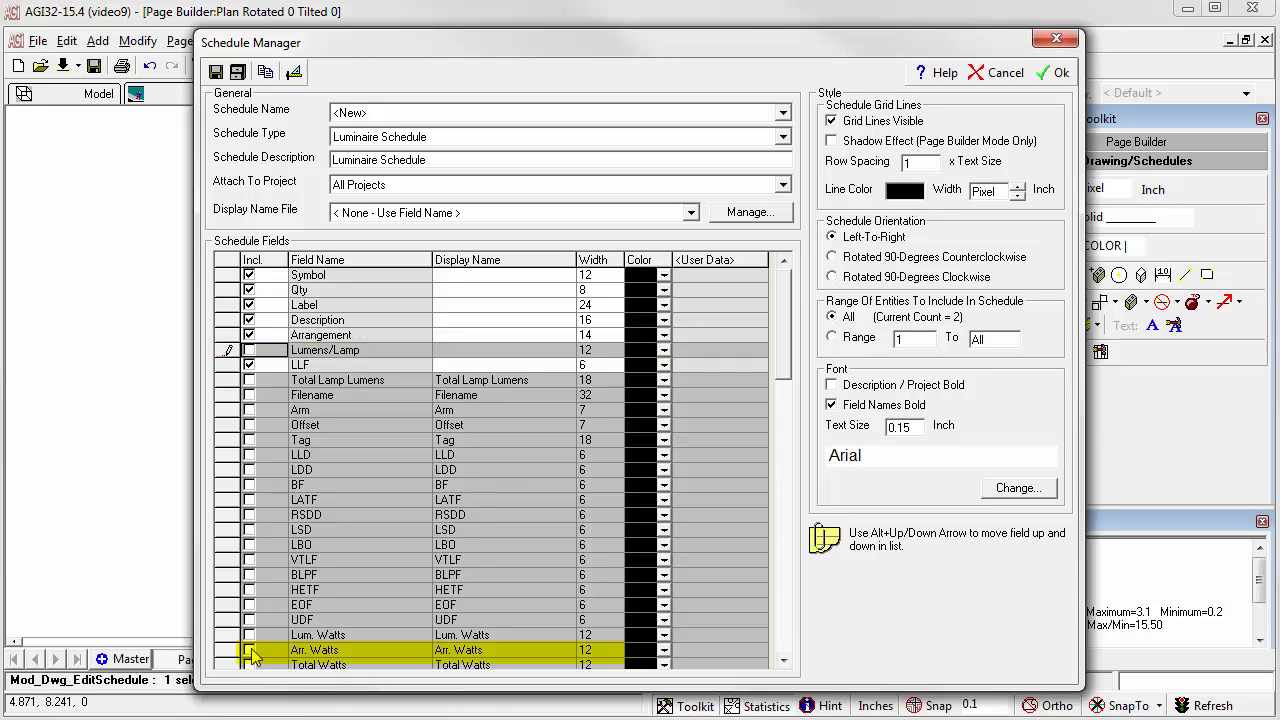
left_click(250, 651)
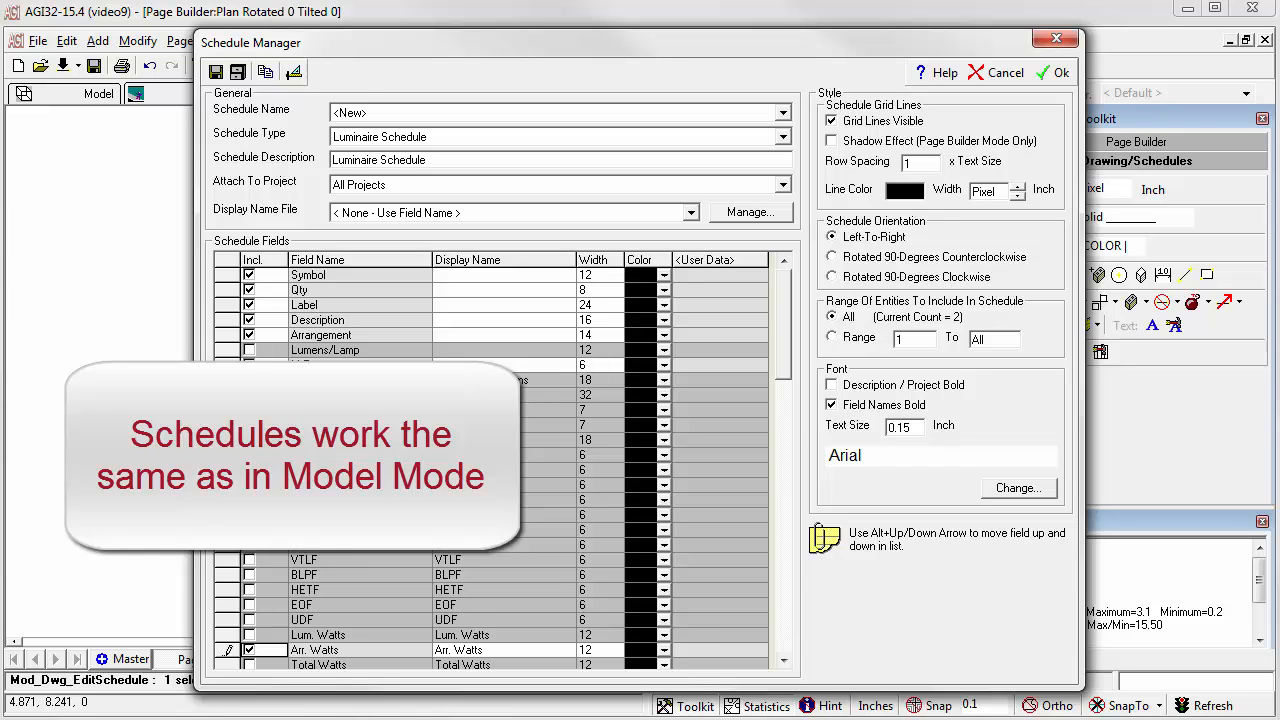
left_click(1052, 73)
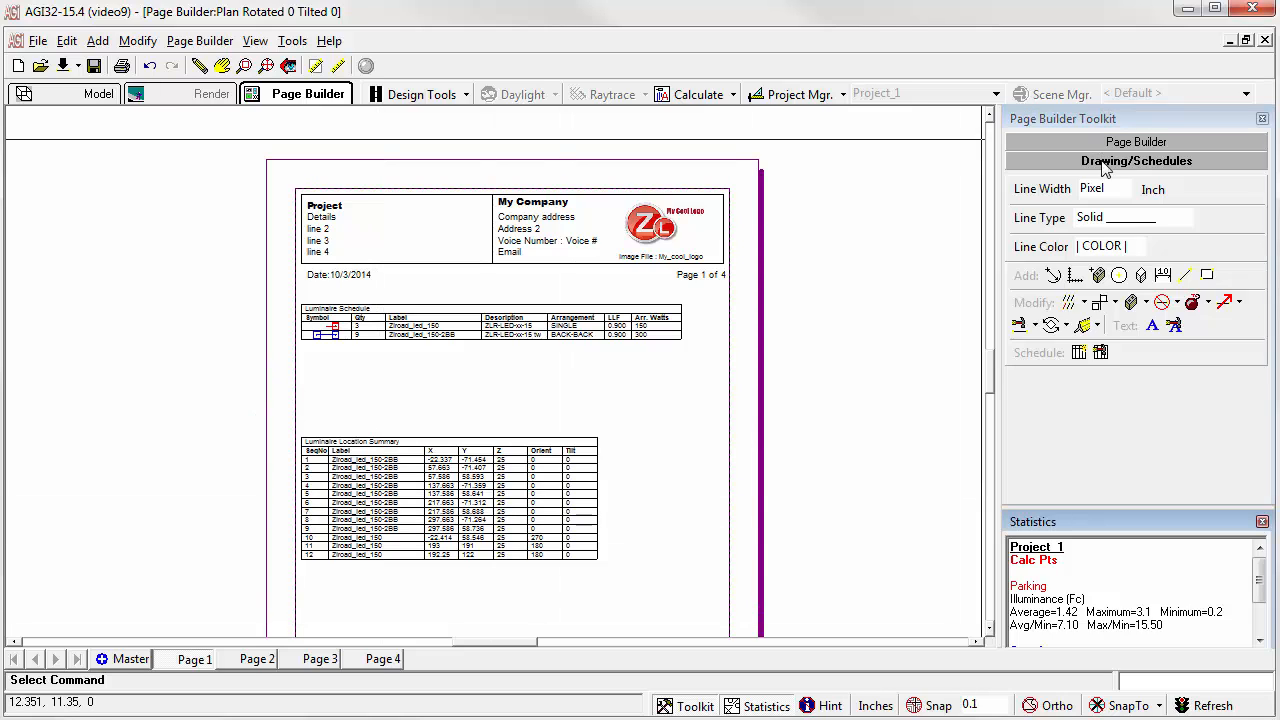
Step: Move the Luminaire Location Summary up by its upper-left corner to sit just beneath the Luminaire Schedule
left_click(1225, 305)
left_click(1225, 303)
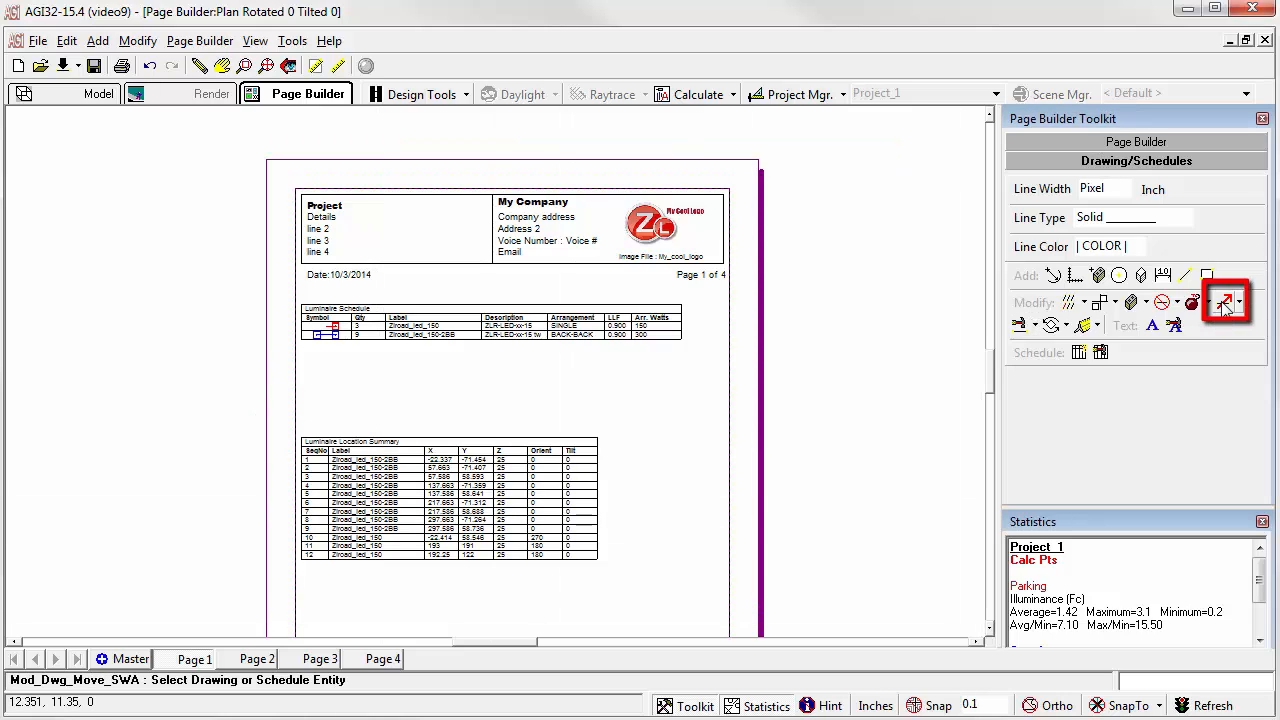
left_click(367, 439)
left_click(366, 440)
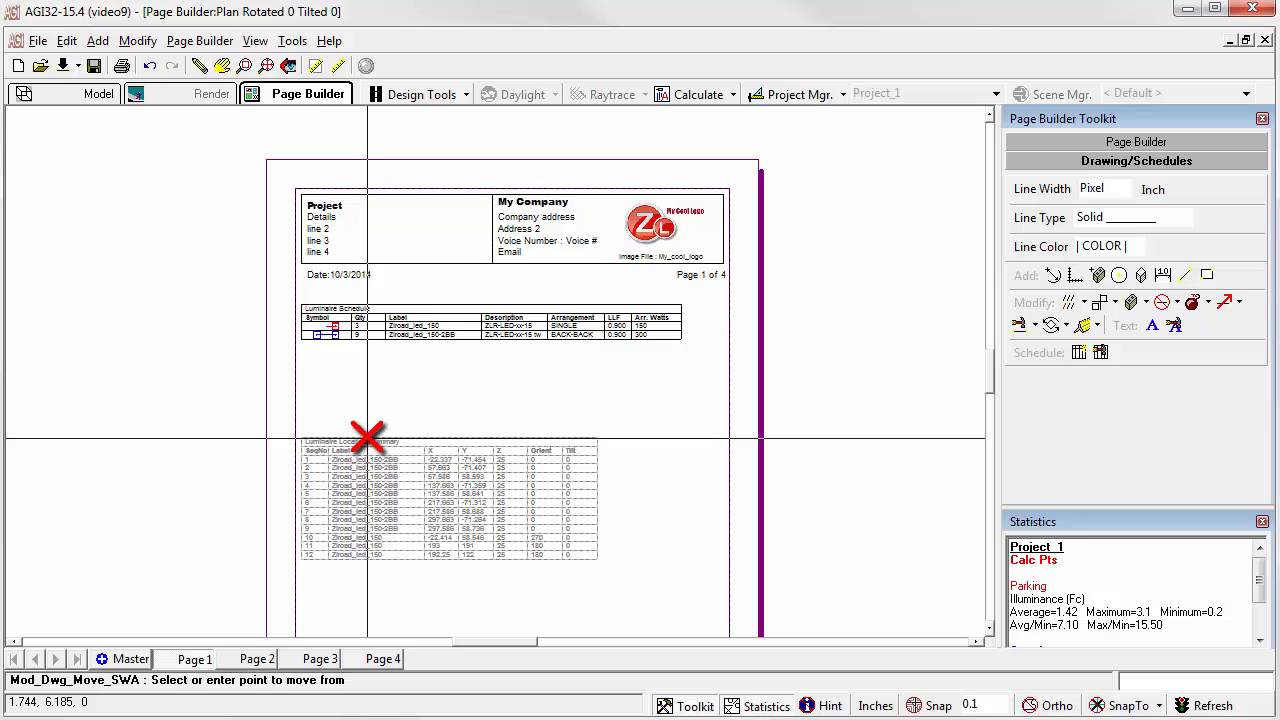
left_click(300, 437)
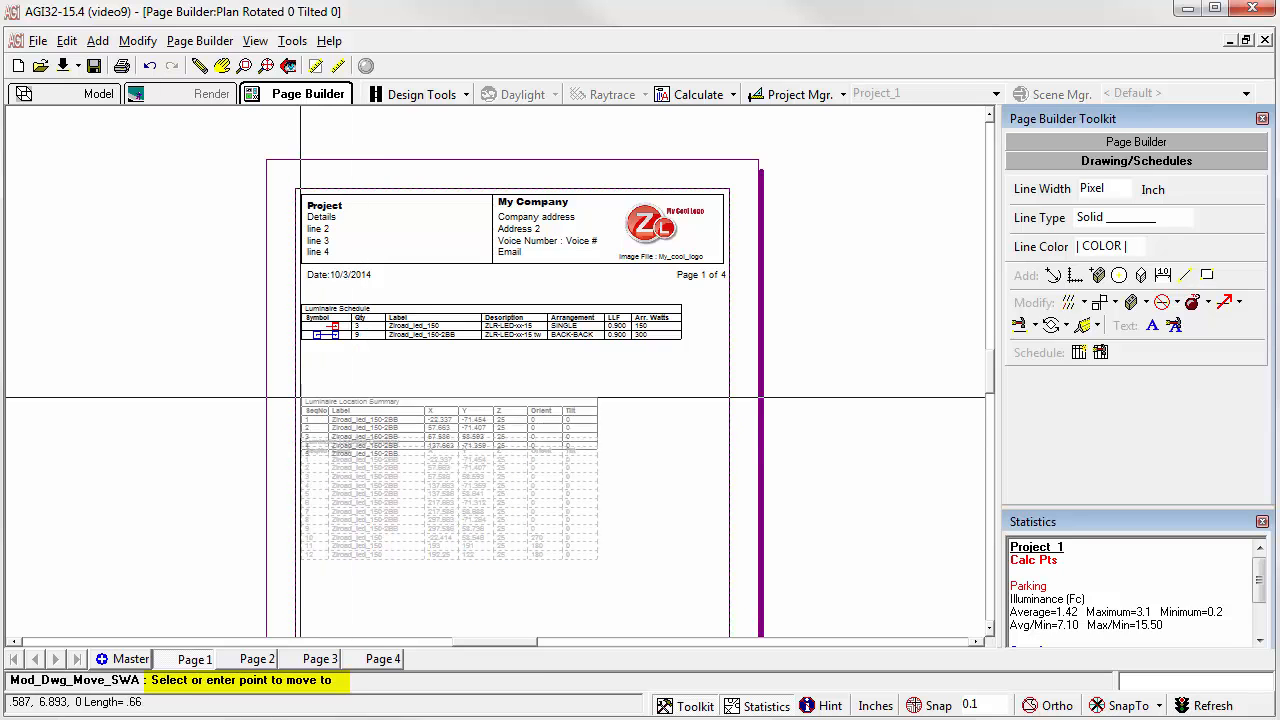
left_click(302, 347)
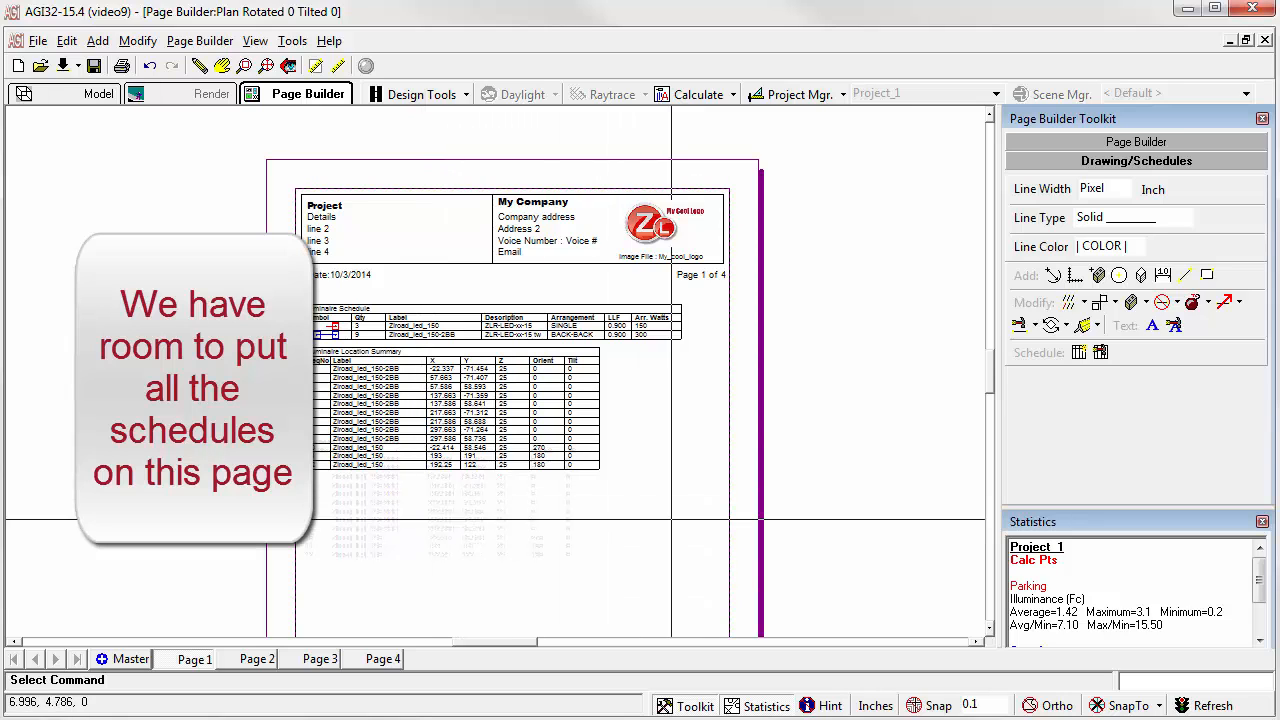
Step: Create a new schedule of type Calculation Summary and set its Label field width to 20
left_click(1079, 354)
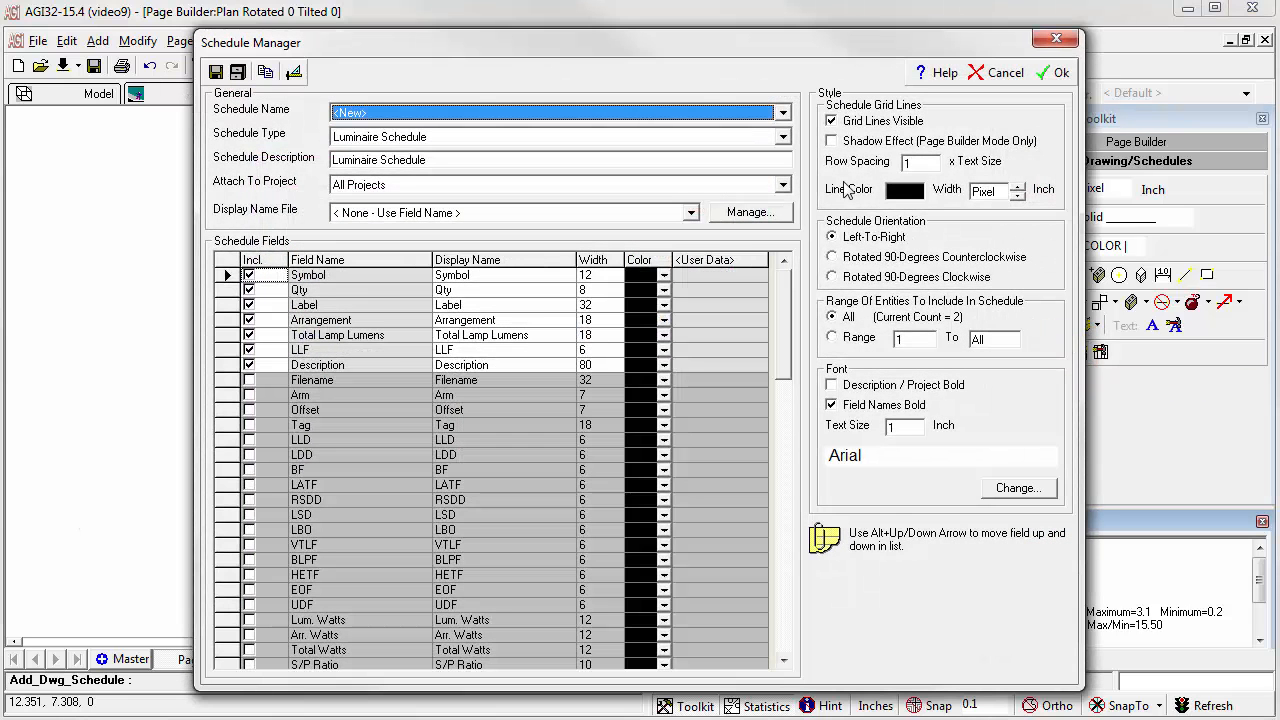
left_click(783, 137)
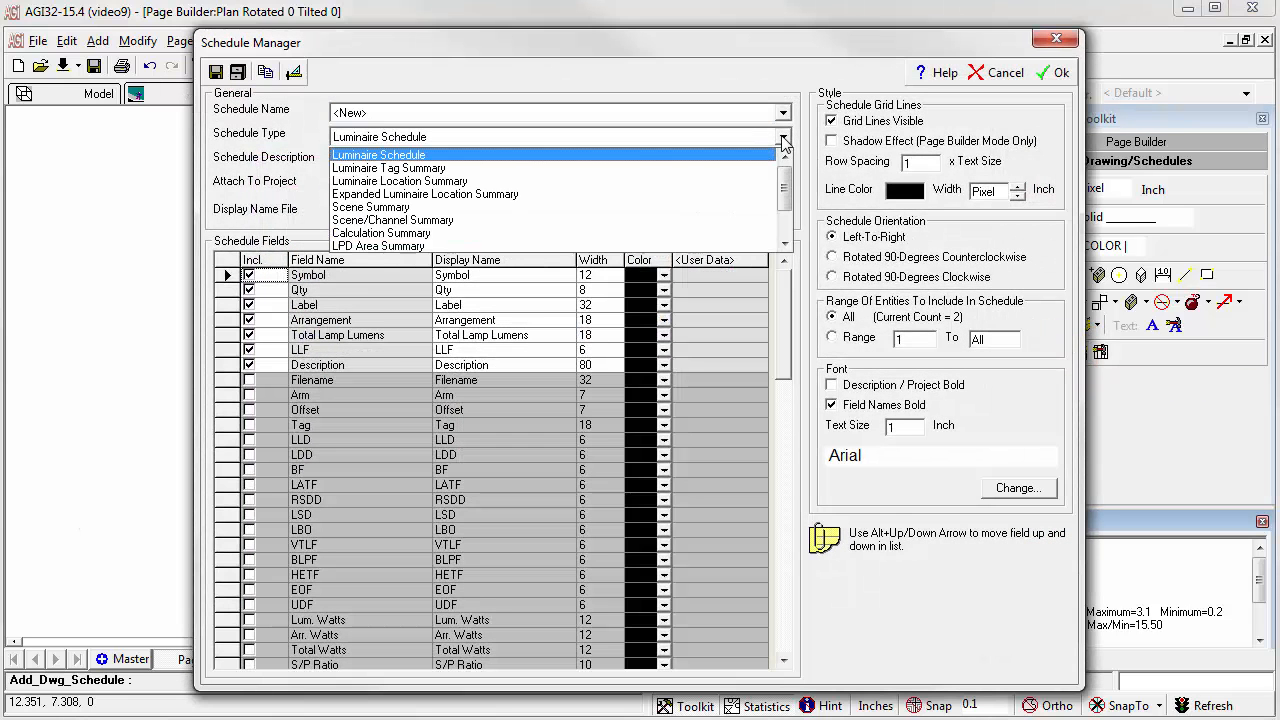
left_click(544, 235)
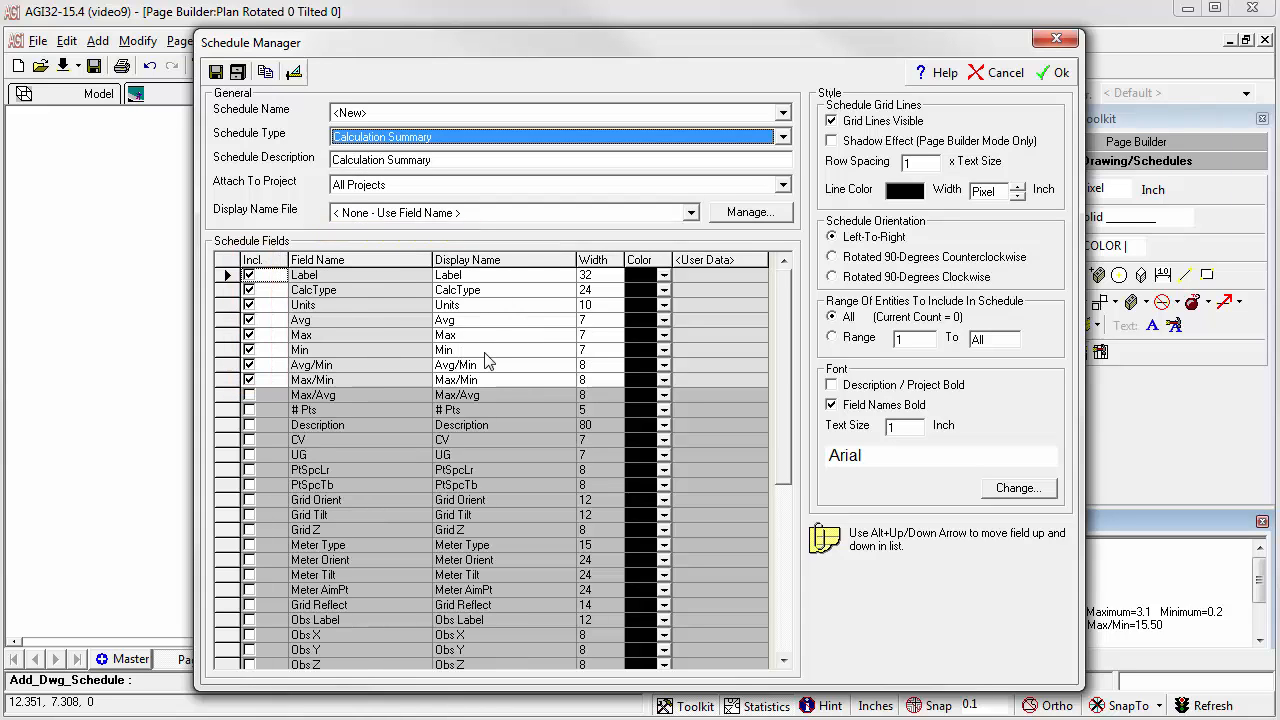
left_click(597, 278)
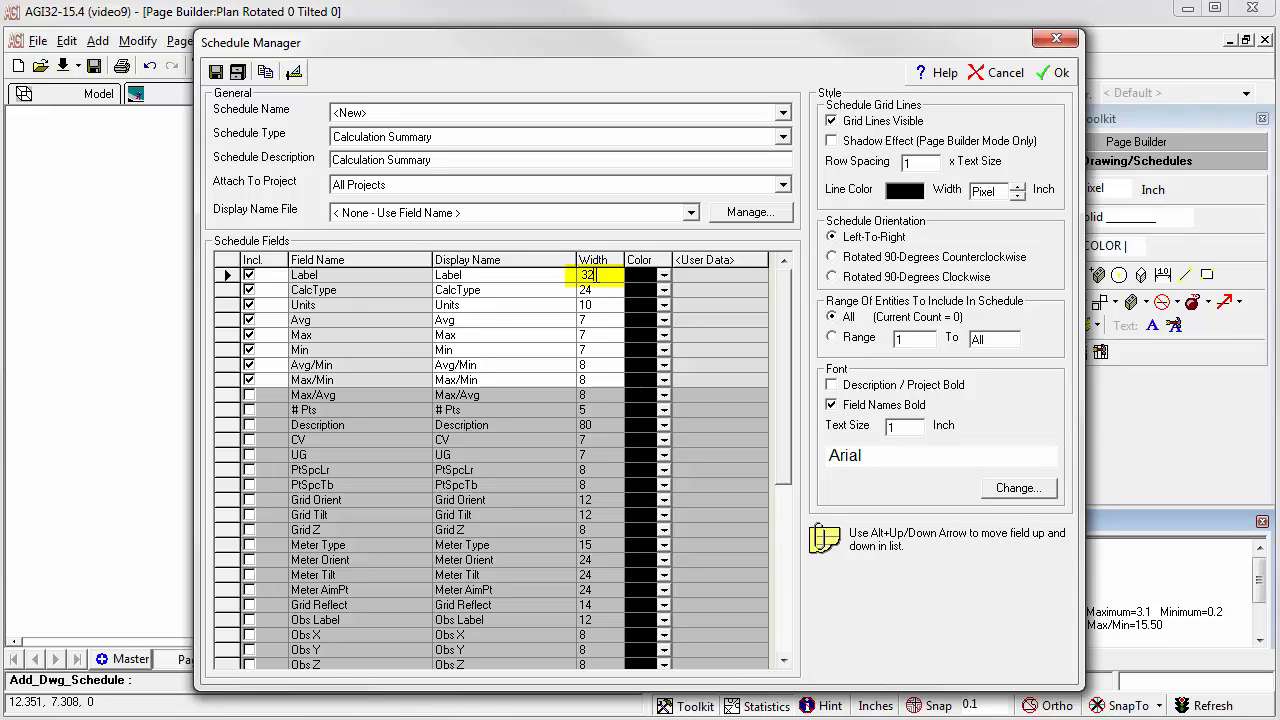
left_click_drag(595, 276, 570, 279)
type("20")
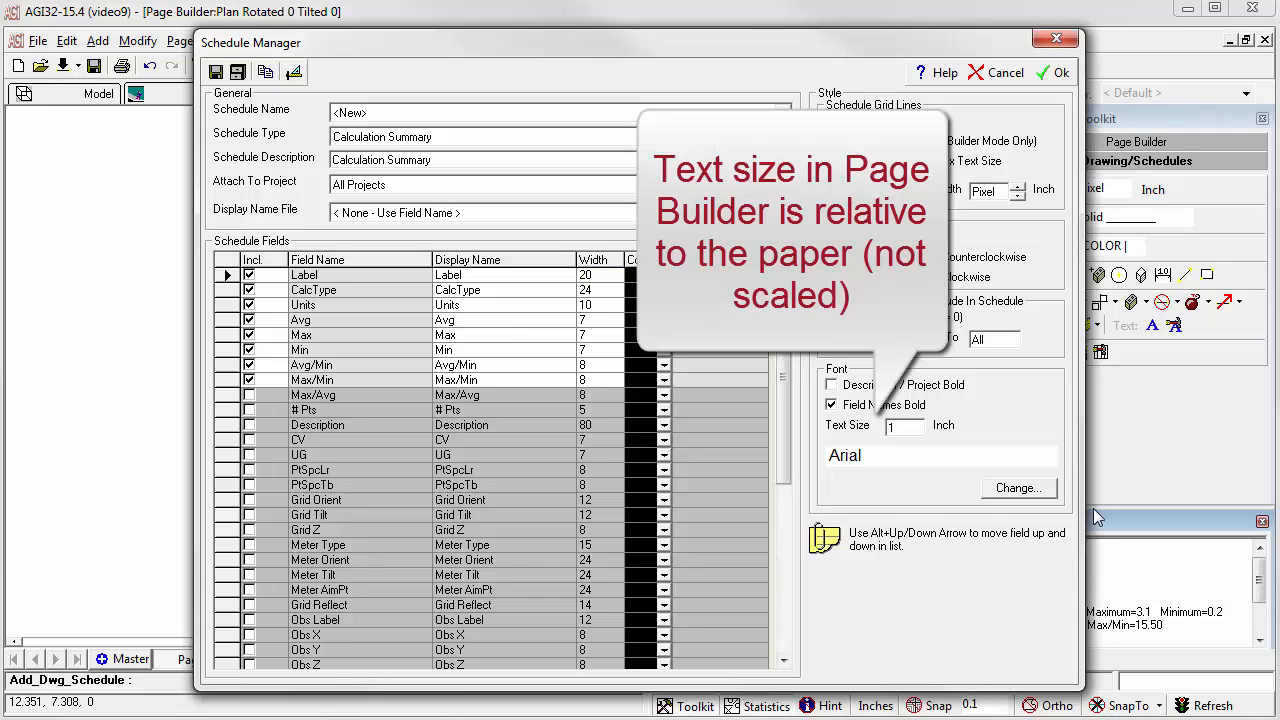
Step: Set the Calculation Summary's text size to 0.15 inch and place it just beneath the Luminaire Location Summary
double_click(912, 426)
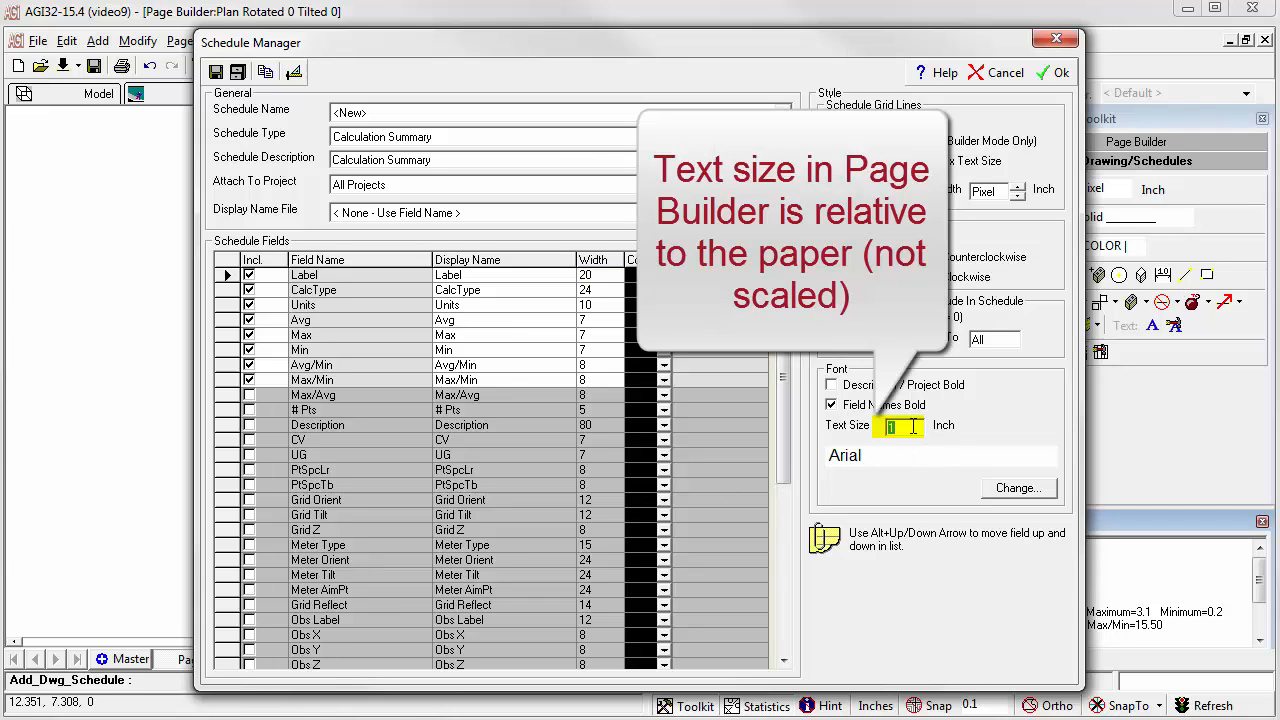
type("0.15")
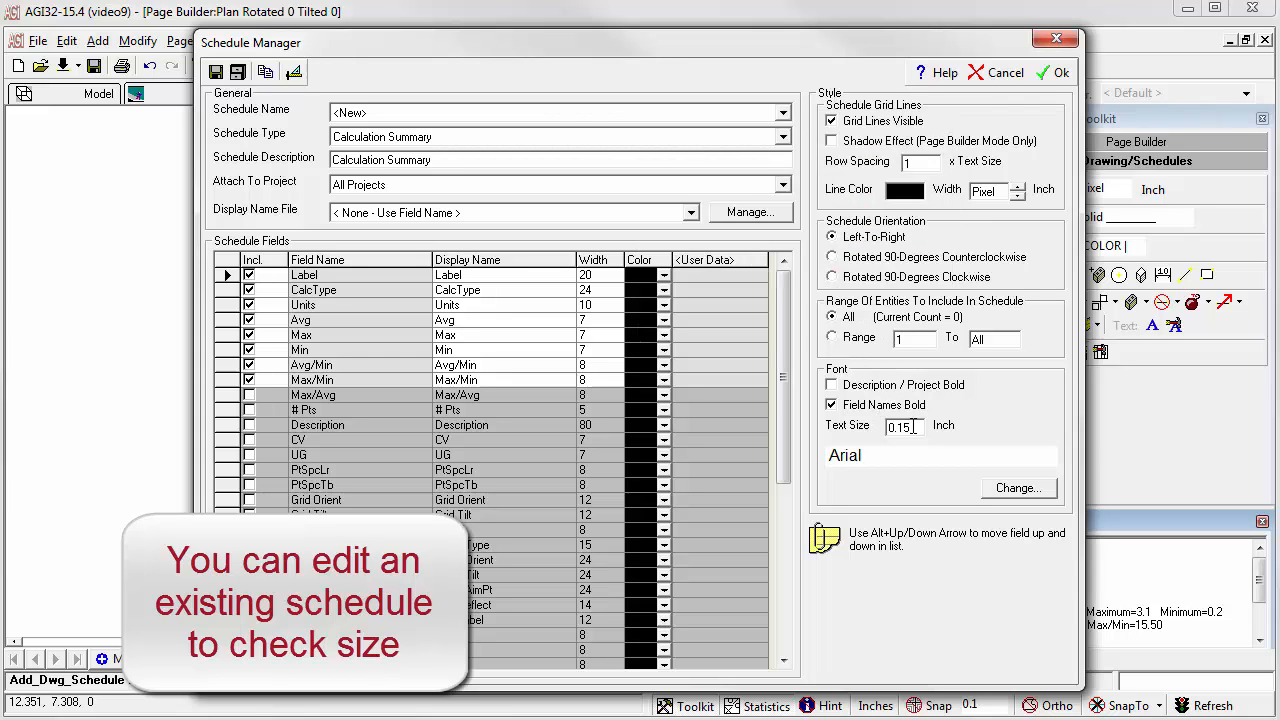
left_click(1054, 73)
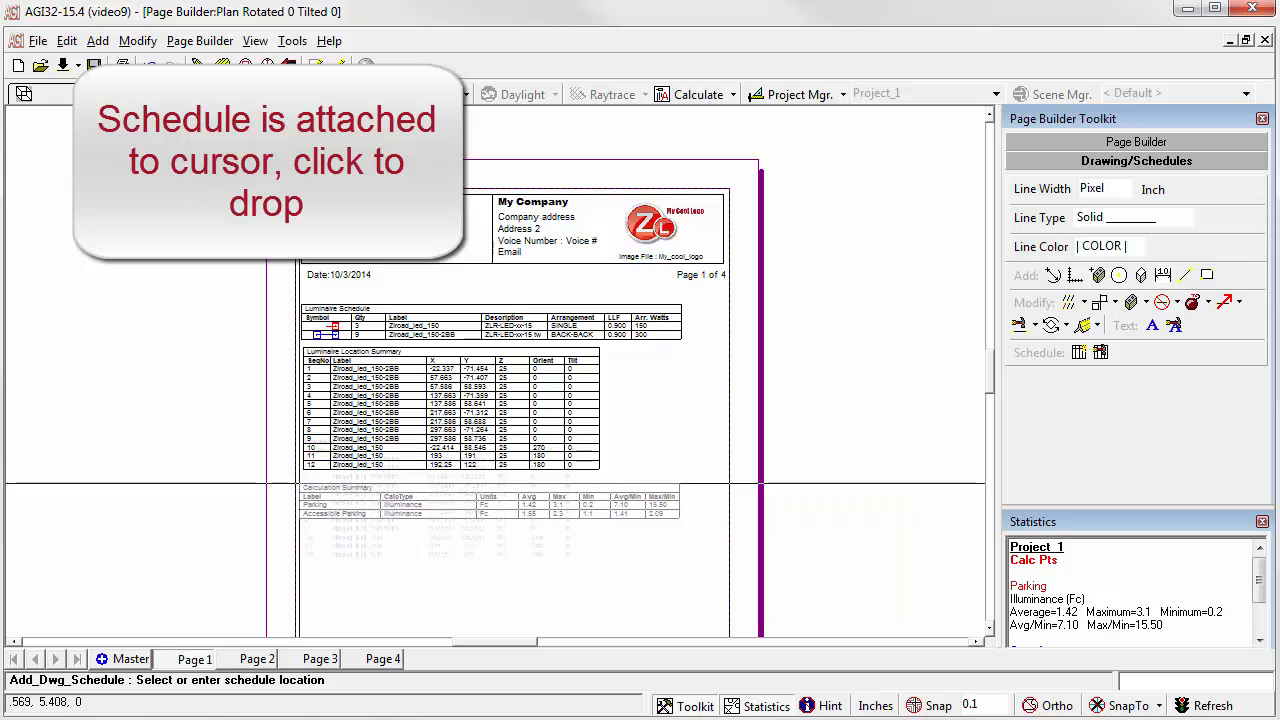
left_click(302, 482)
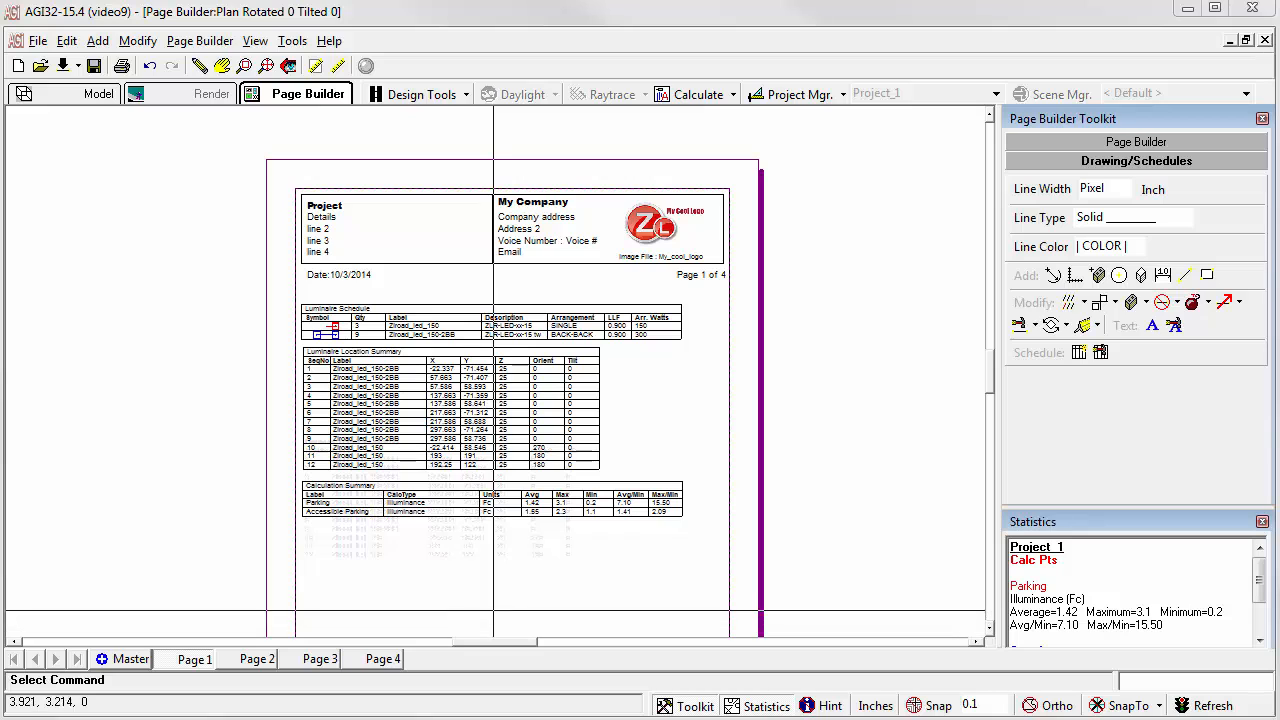
Step: Add an imageport of the Zlroad_led_150 luminaire with a plain border and place it near the bottom centre of Page 1
left_click(1156, 145)
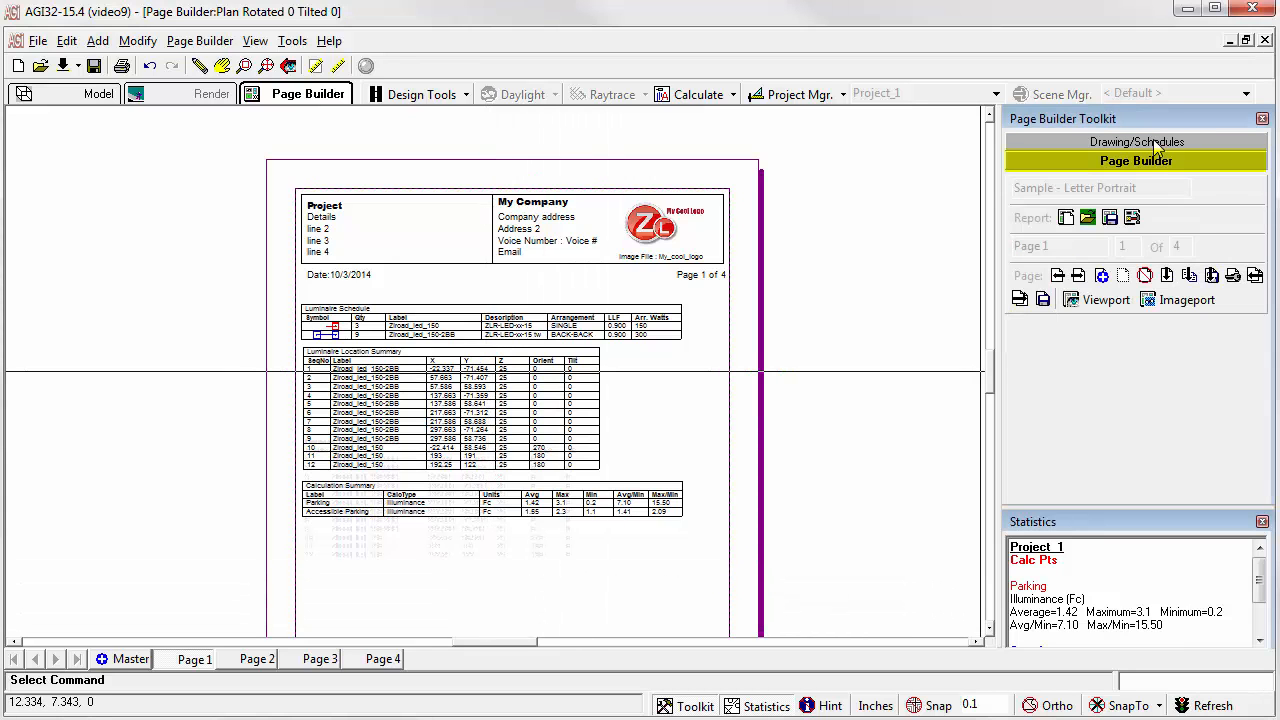
left_click(1172, 298)
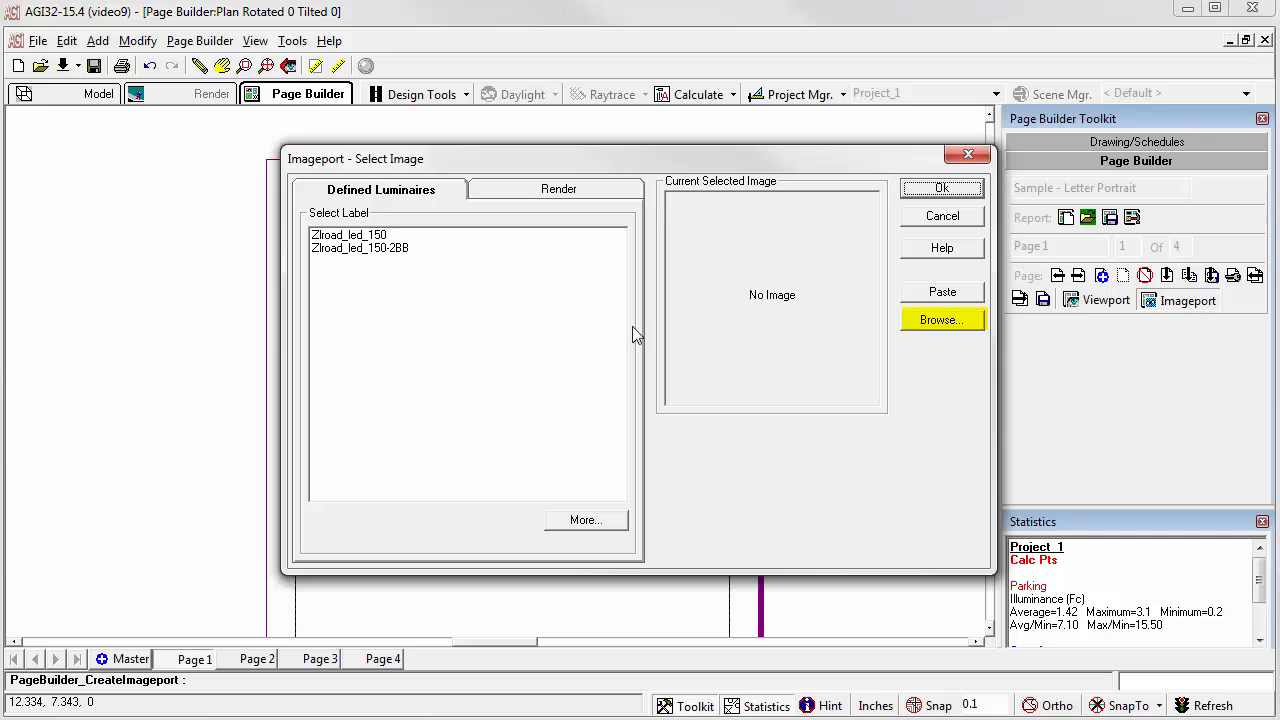
left_click(355, 236)
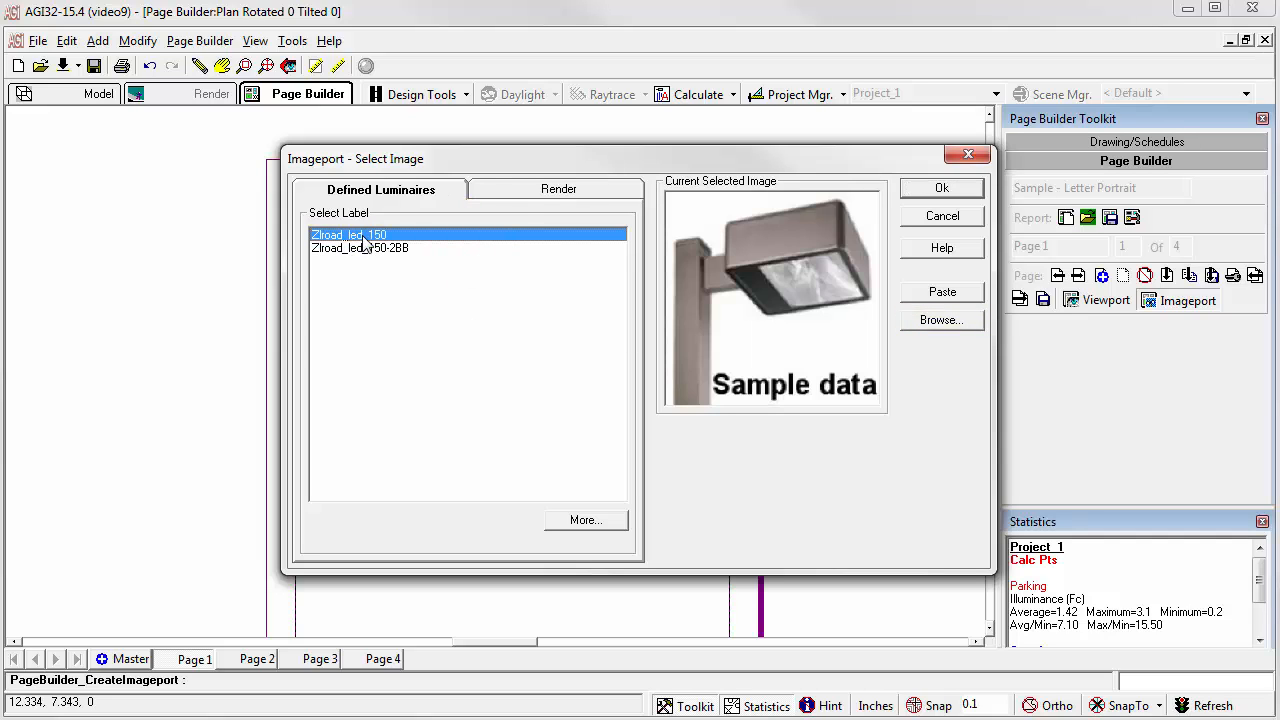
left_click(940, 190)
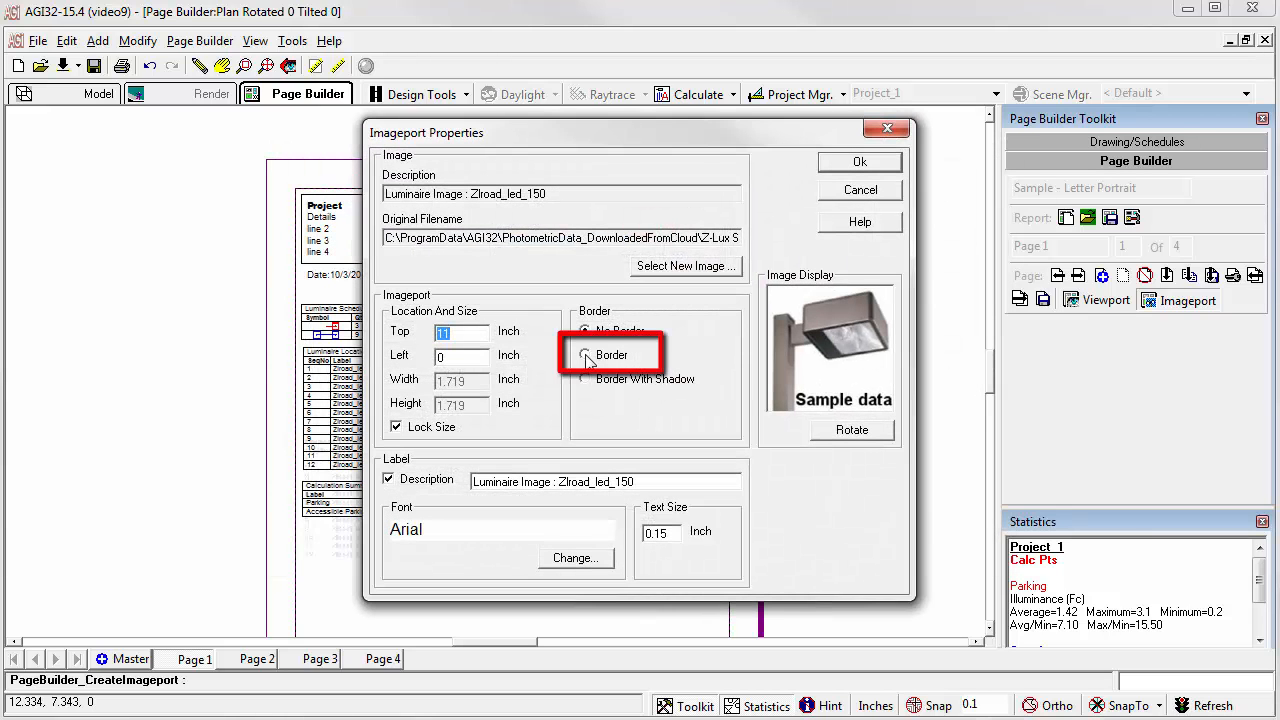
left_click(586, 357)
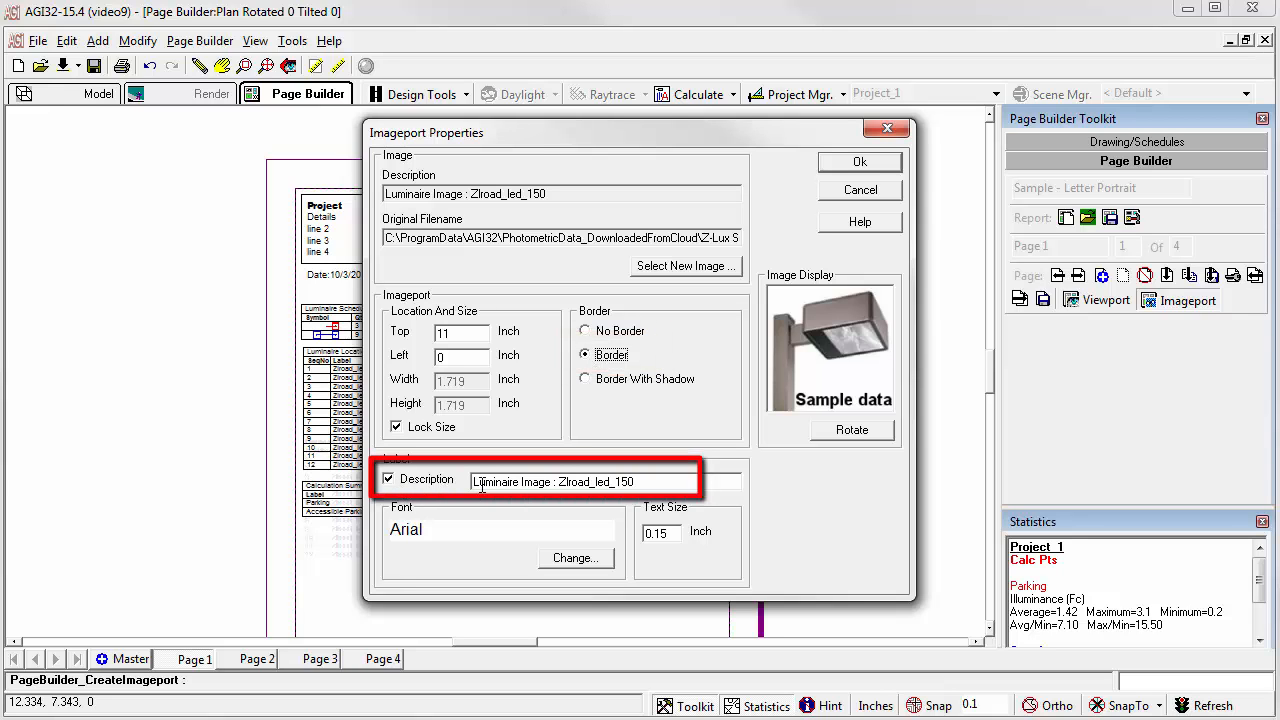
left_click(862, 162)
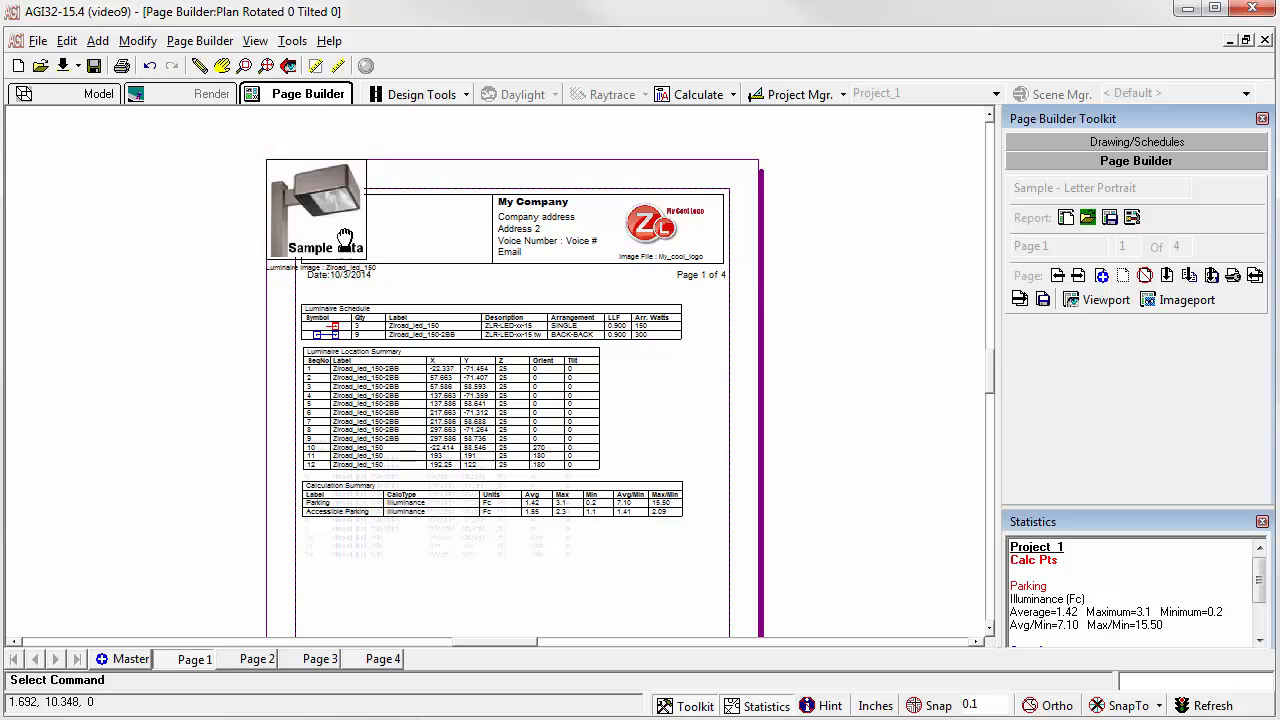
left_click(500, 598)
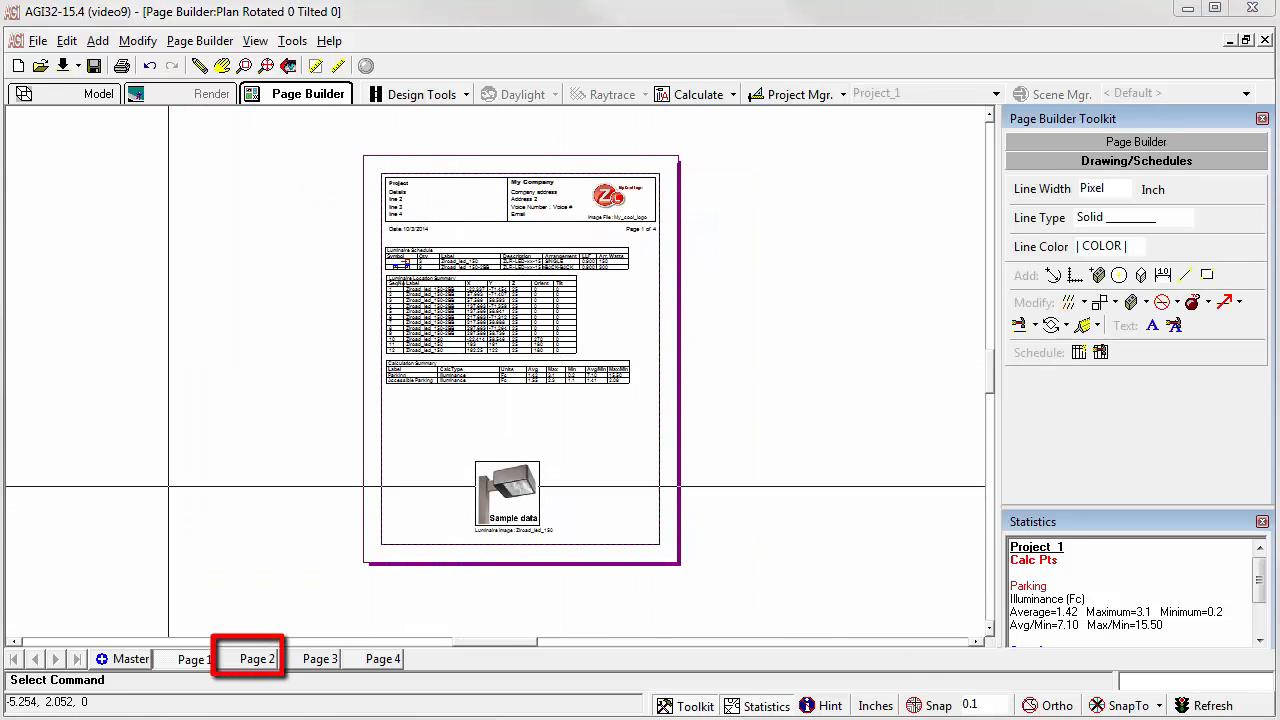
Step: Delete Page 2, which holds the Numeric, Statistical Area and LPD Area summaries, from the report
left_click(253, 662)
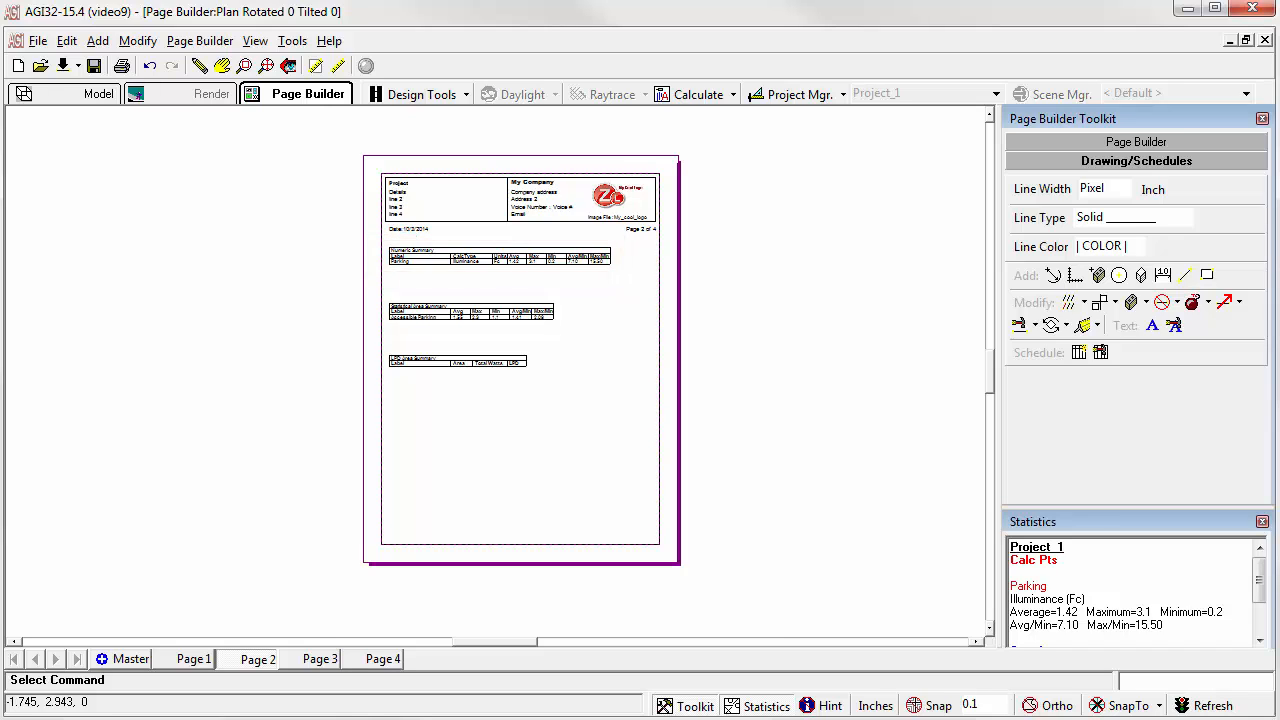
scroll(477, 315, "up", 2)
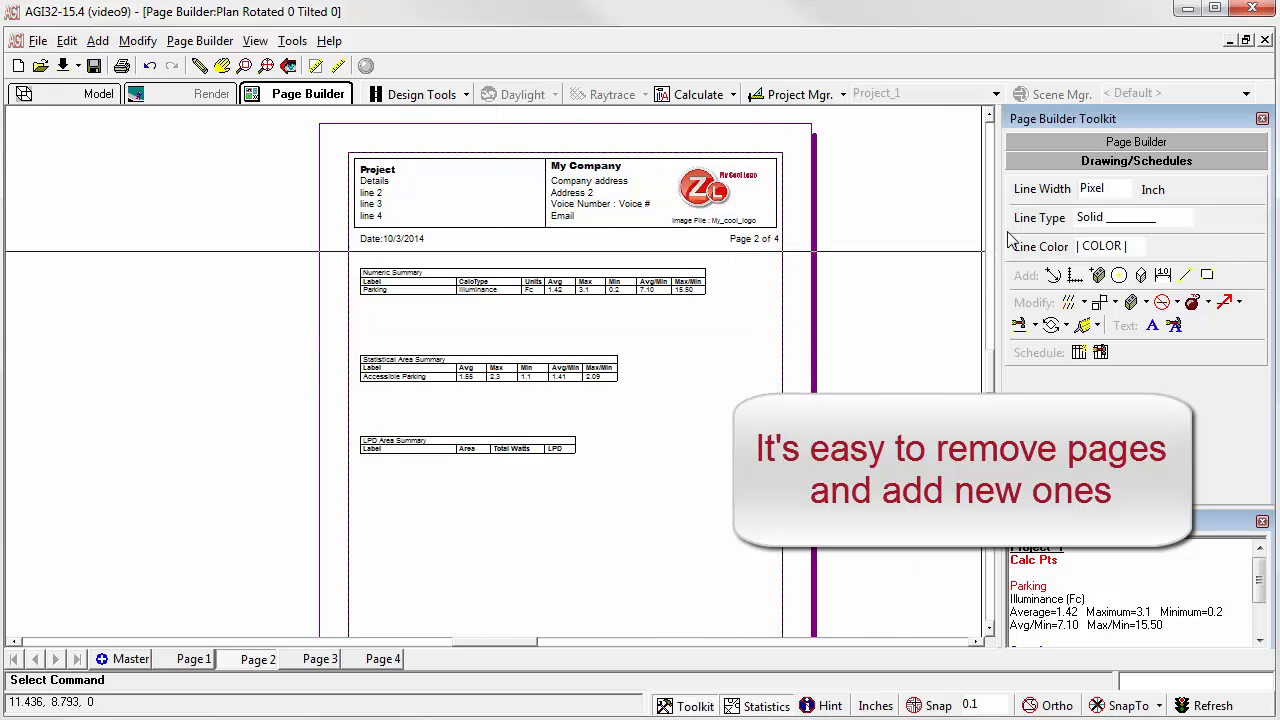
left_click(1107, 148)
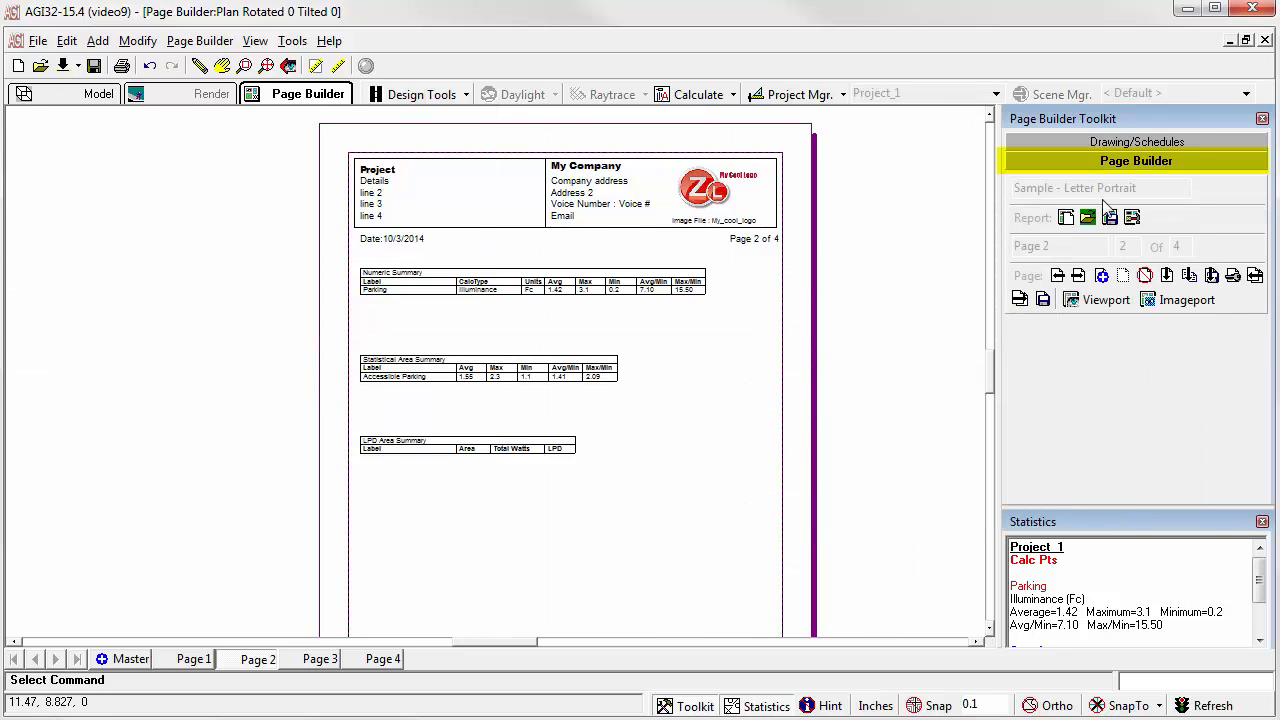
left_click(1144, 276)
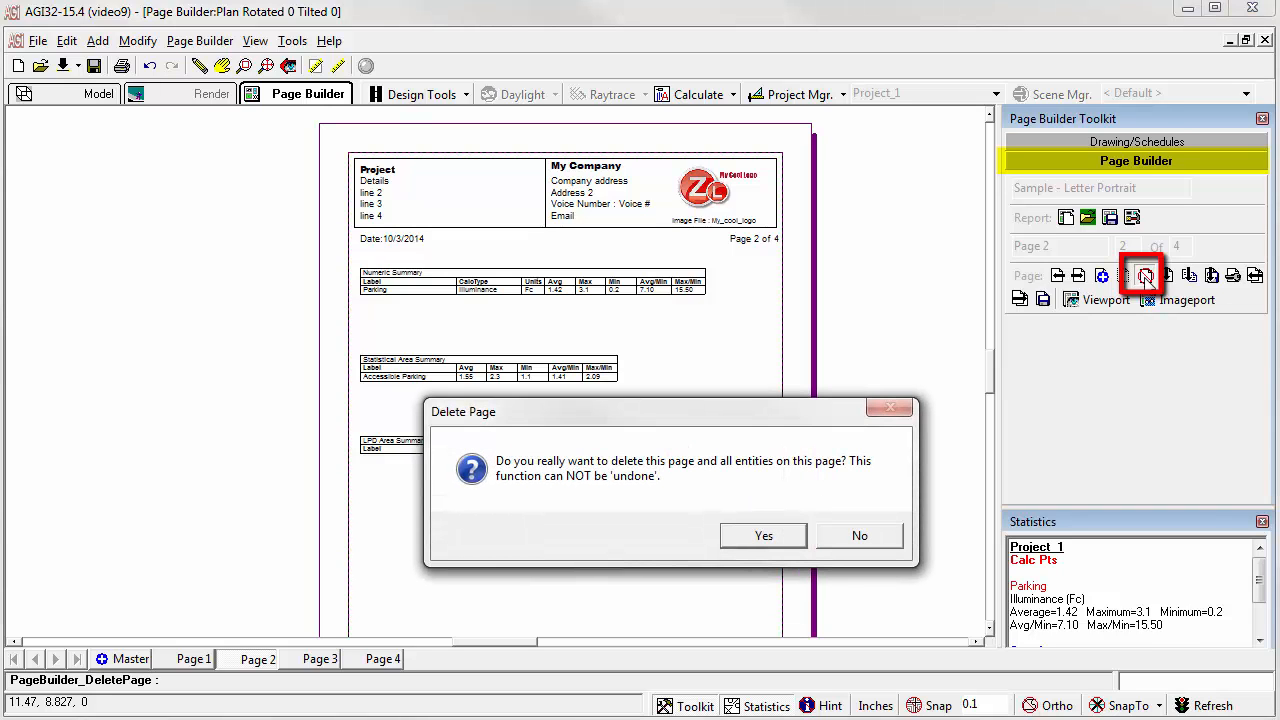
left_click(763, 535)
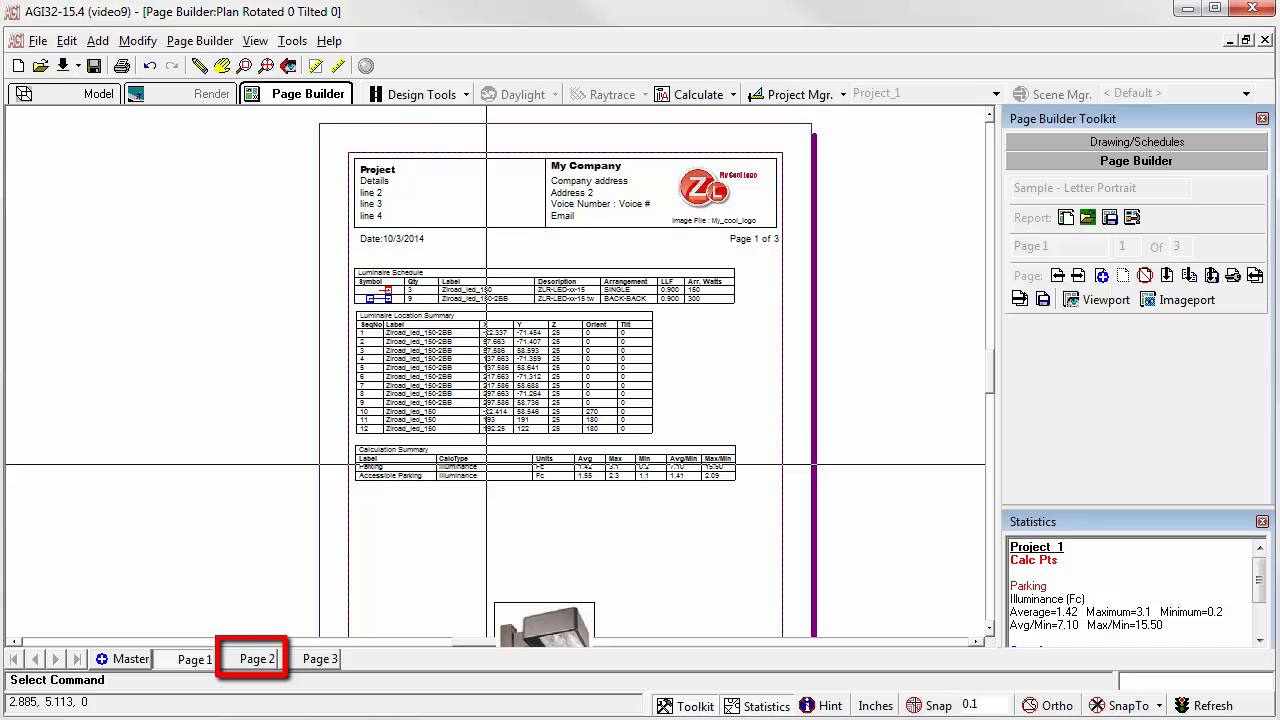
Step: Delete the Luminaire Schedule, Luminaire Location Summary and Calculation Summary from below the parking lot in Model mode, using a window selection
left_click(257, 659)
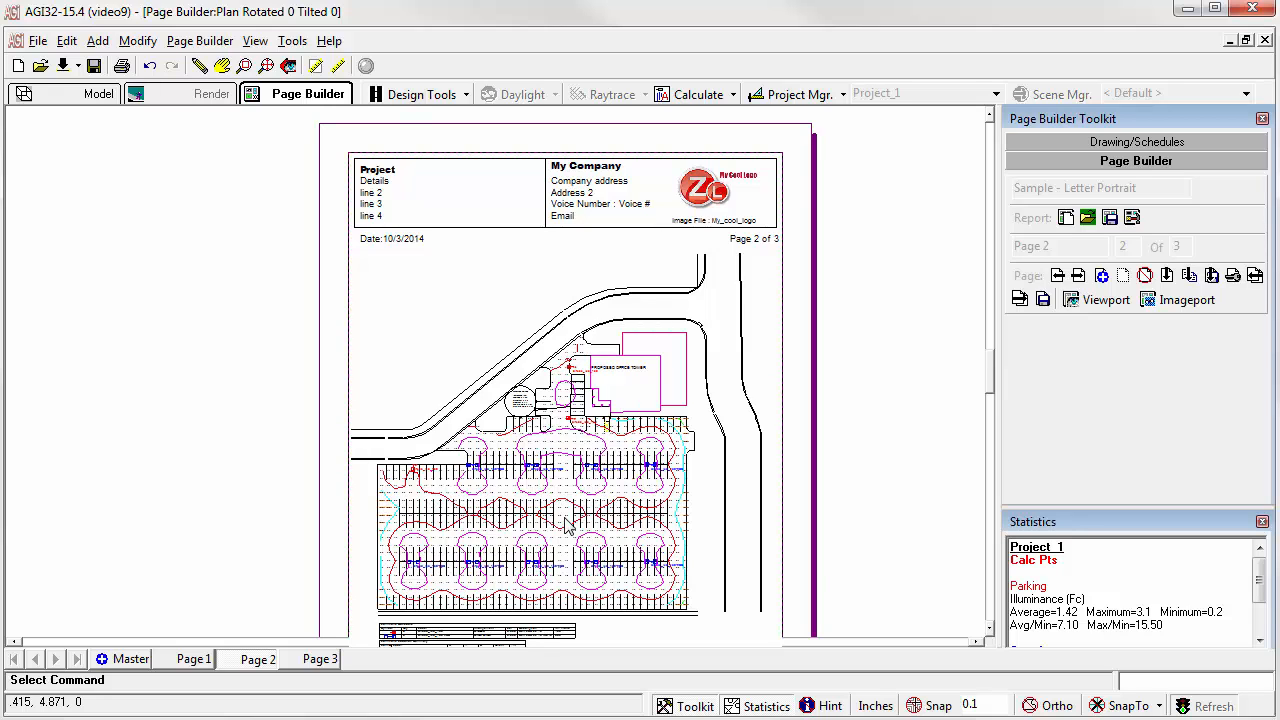
scroll(349, 478, "up", 1)
scroll(500, 371, "down", 1)
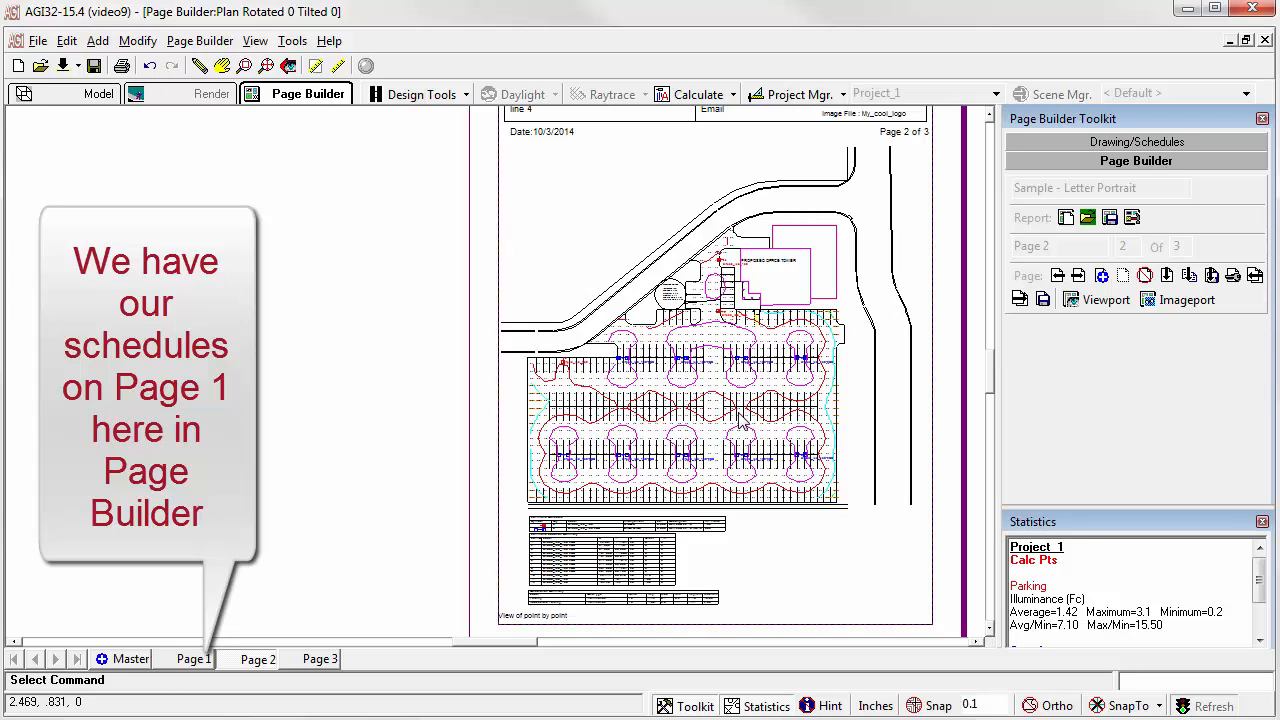
left_click(100, 94)
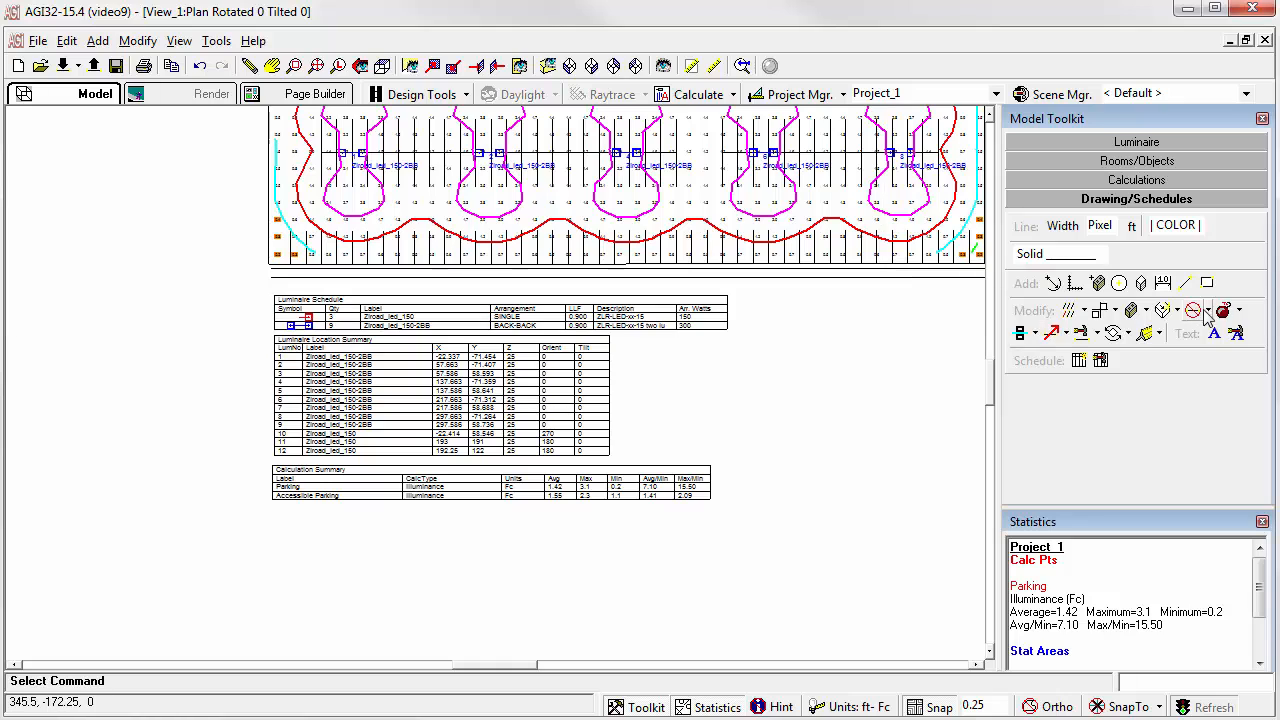
left_click(1208, 312)
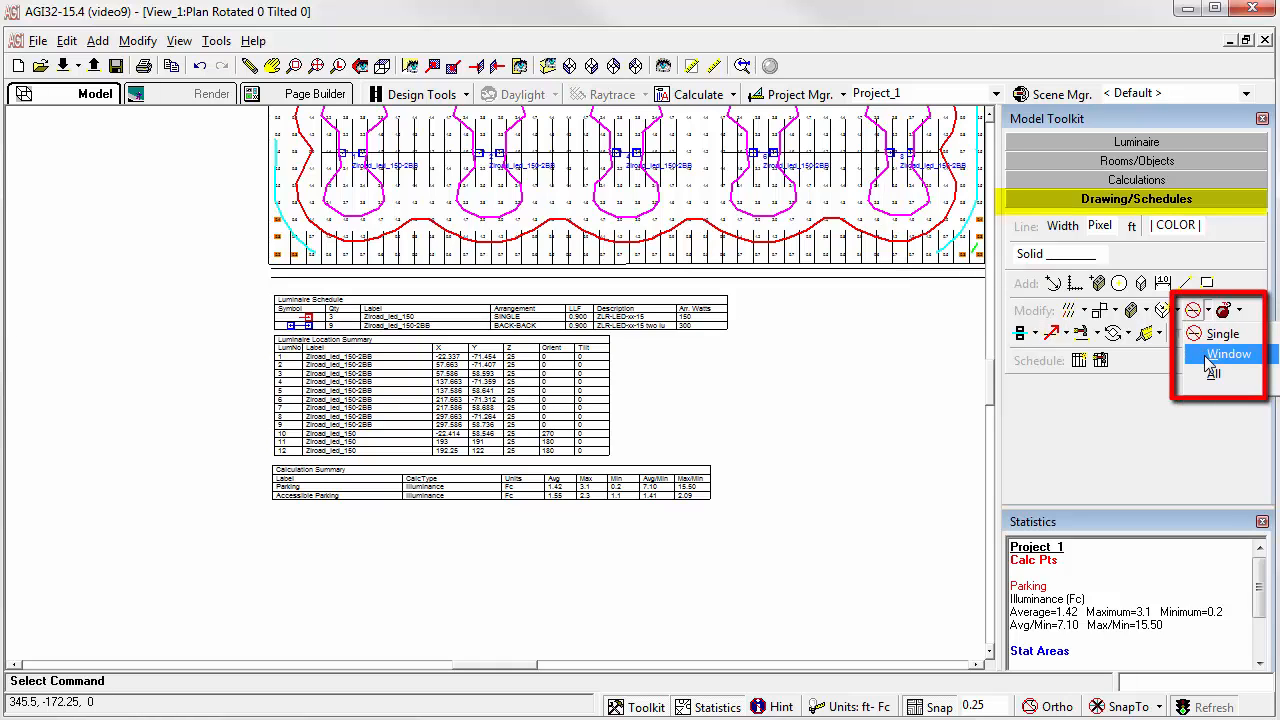
left_click(1210, 356)
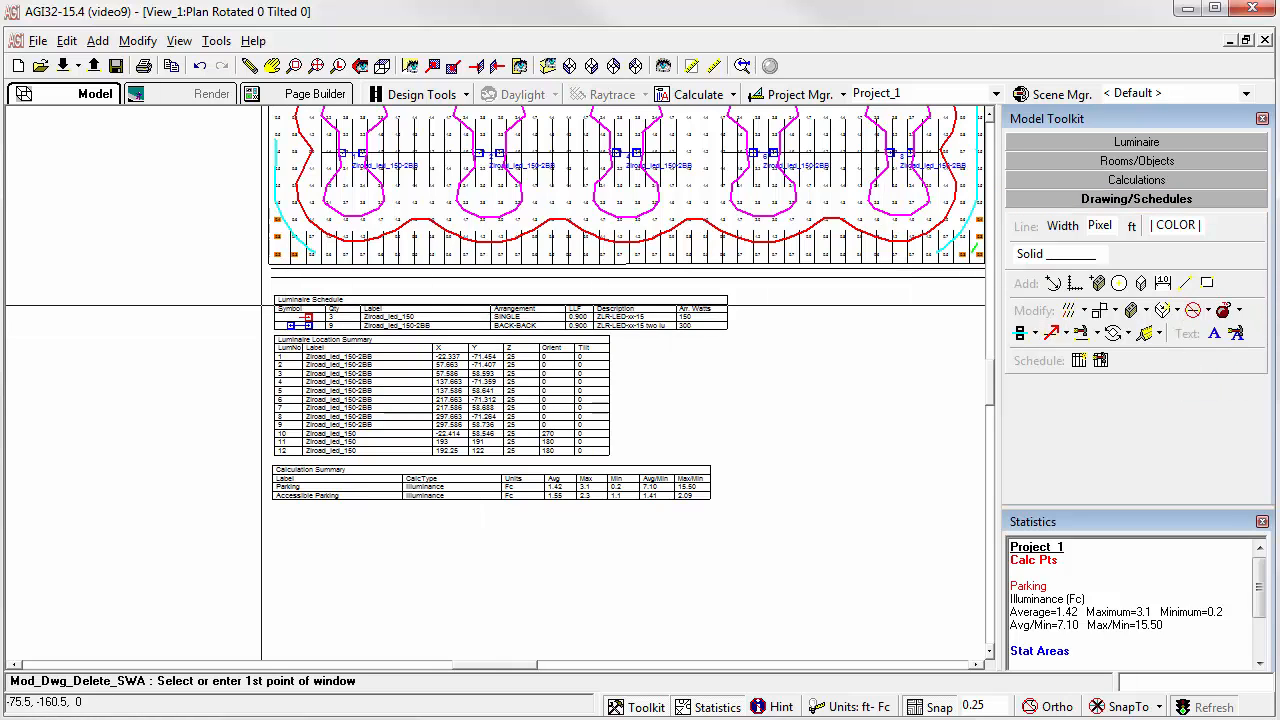
left_click(250, 292)
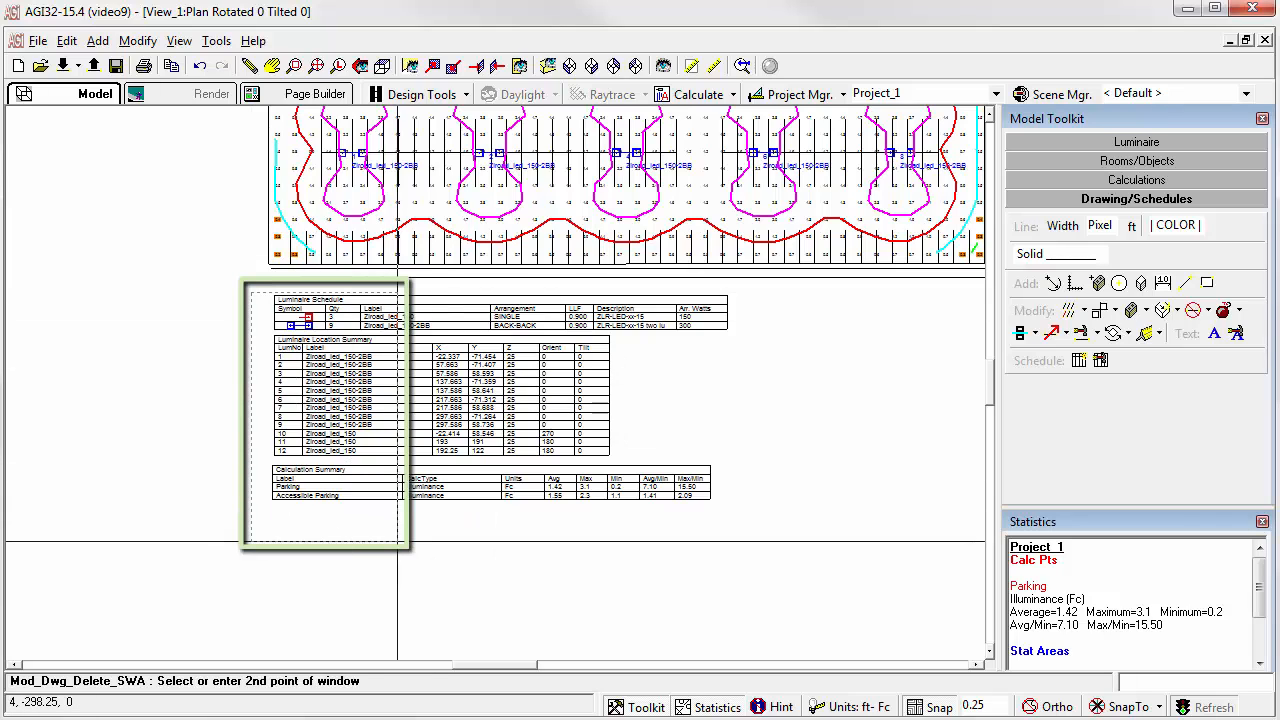
left_click(397, 542)
right_click(397, 542)
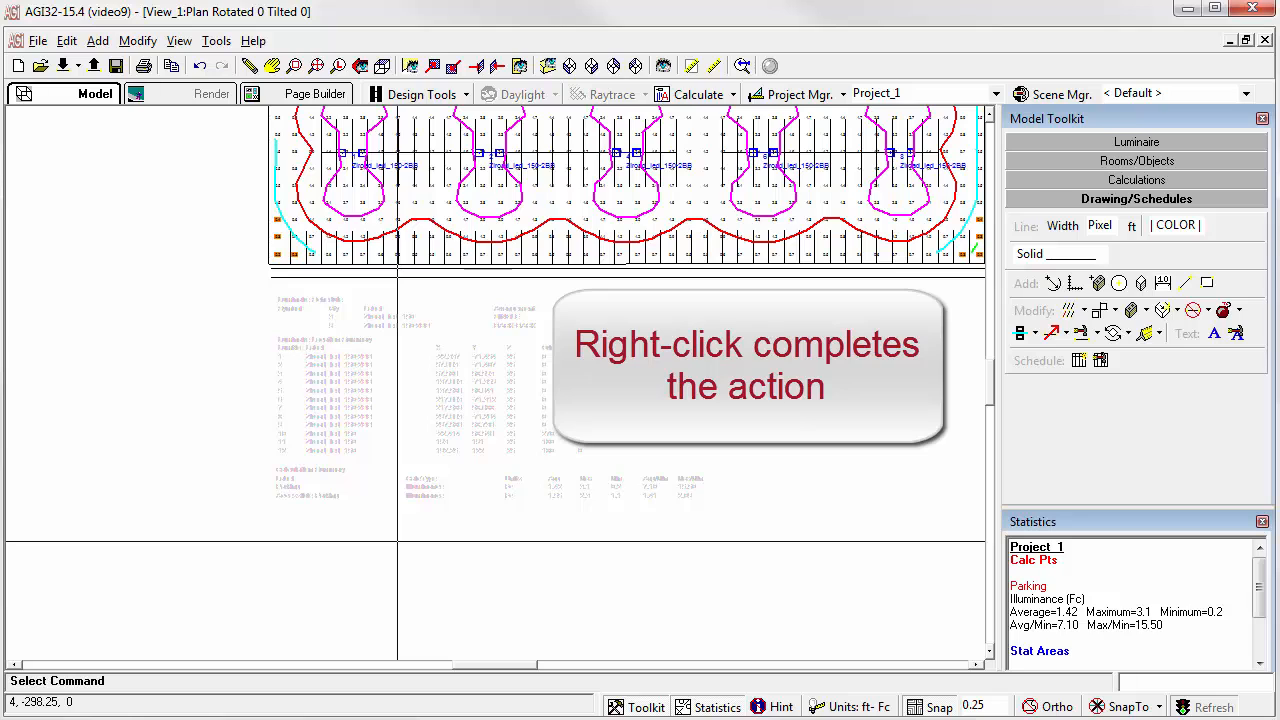
left_click(317, 66)
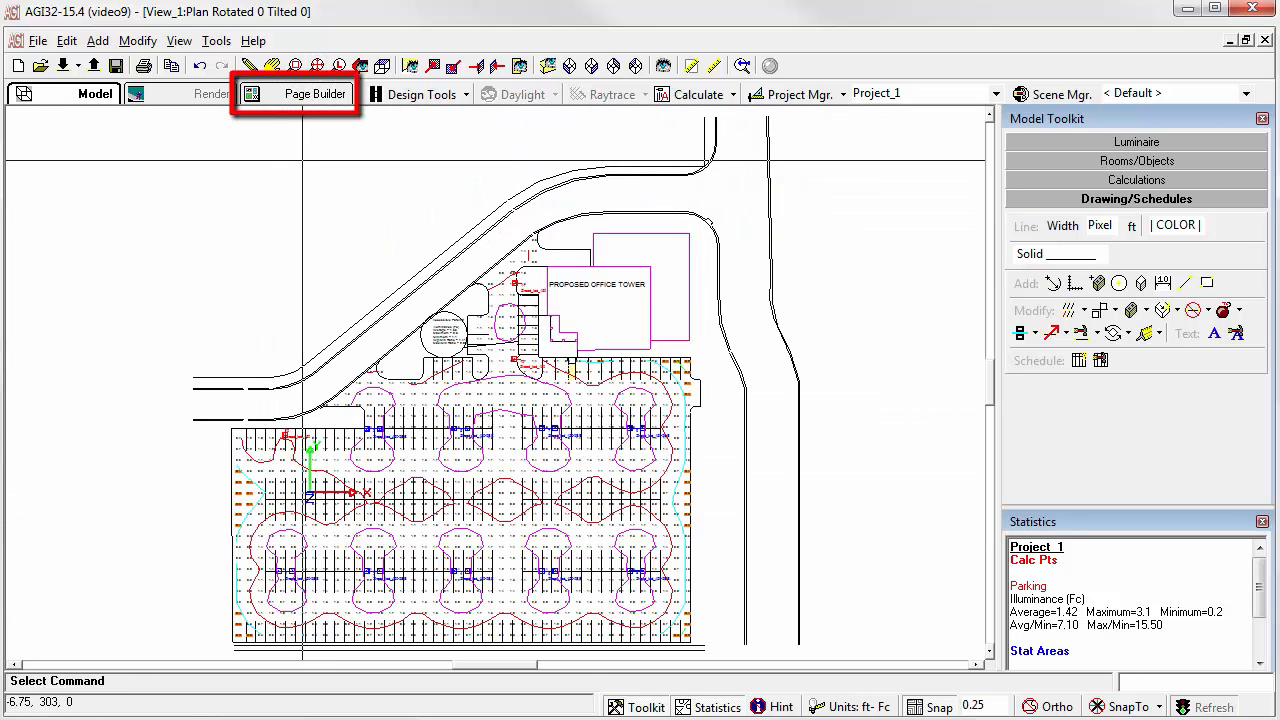
Step: Set the viewport on Page 2 of the report to a scale of 1 inch = 60 ft
left_click(315, 93)
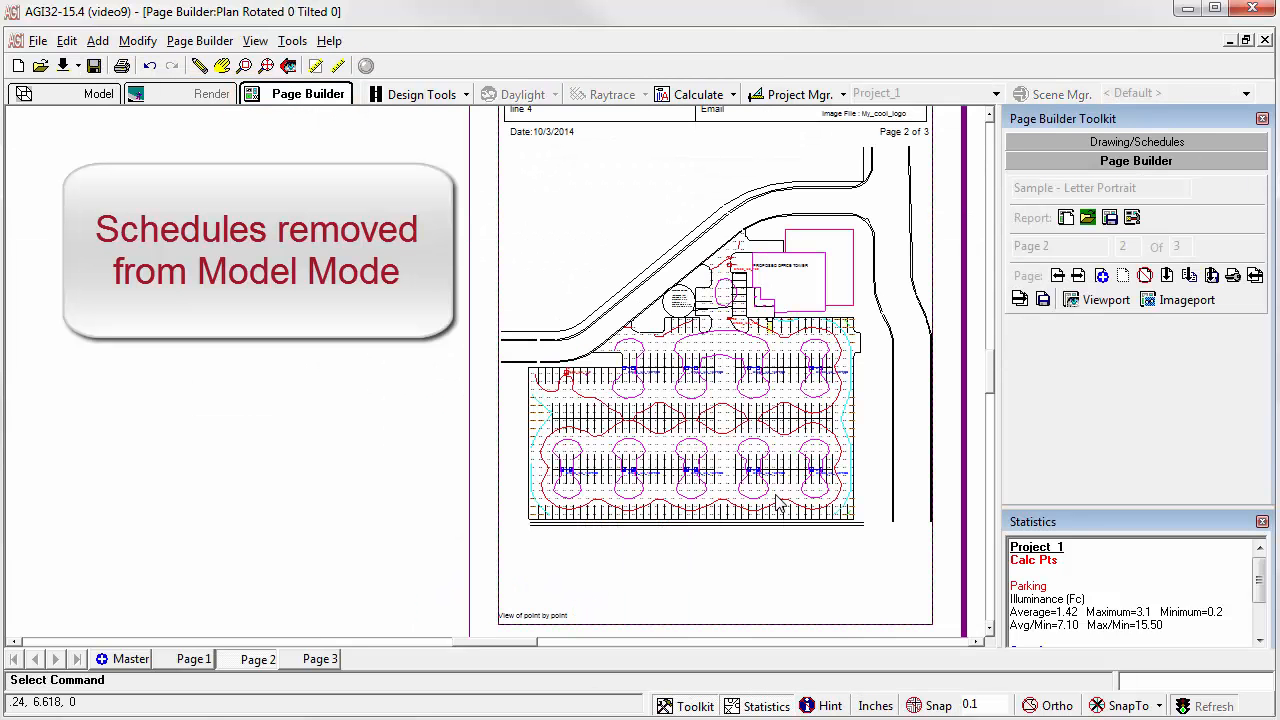
scroll(805, 368, "down", 1)
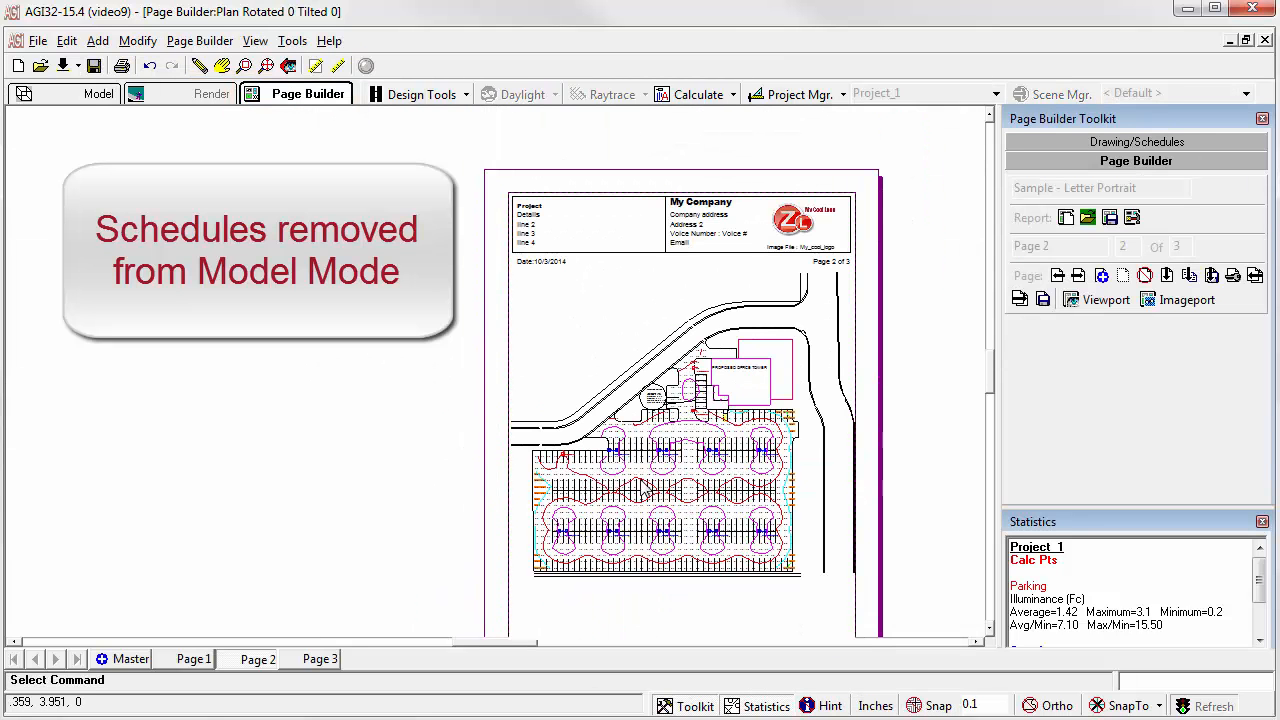
scroll(642, 482, "up", 1)
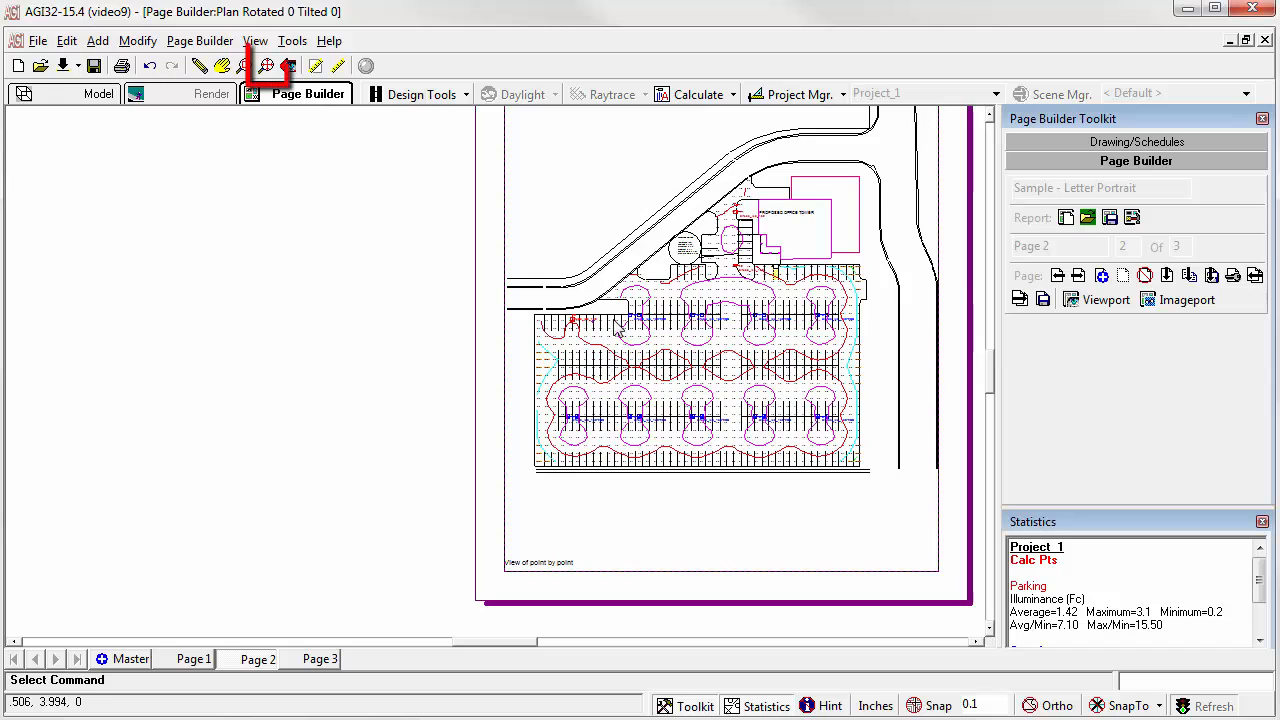
left_click(268, 66)
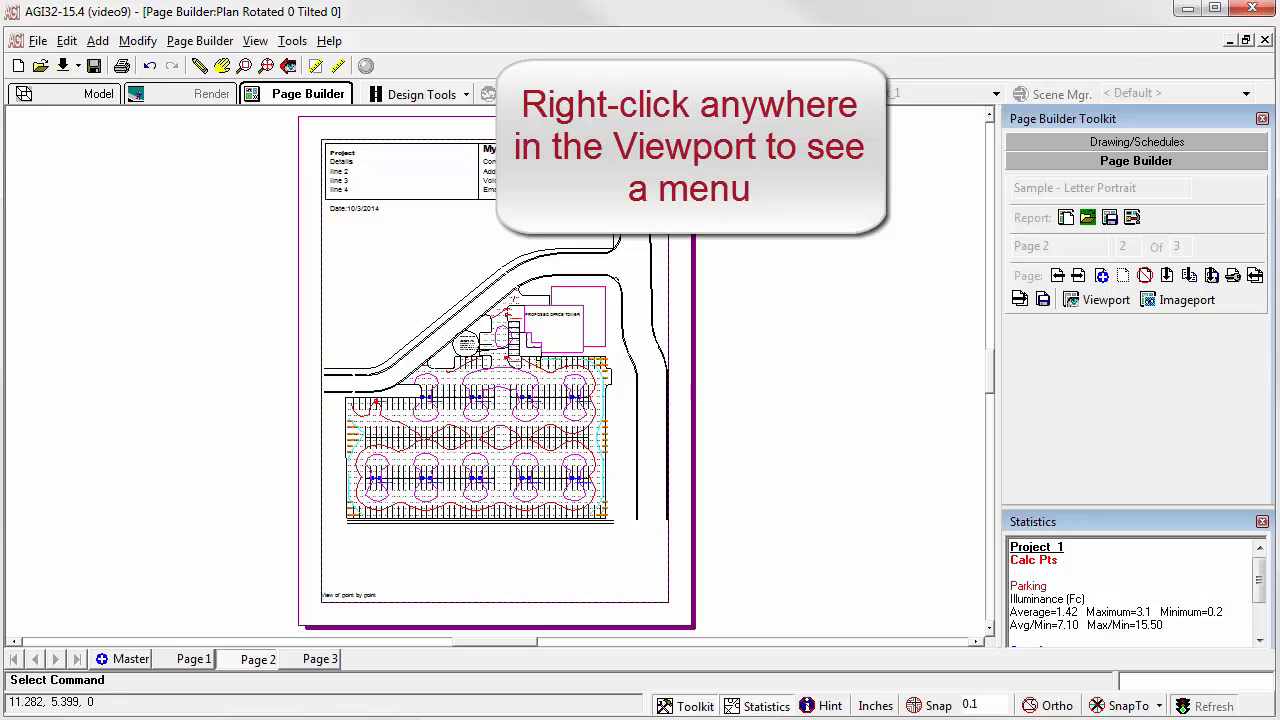
right_click(492, 374)
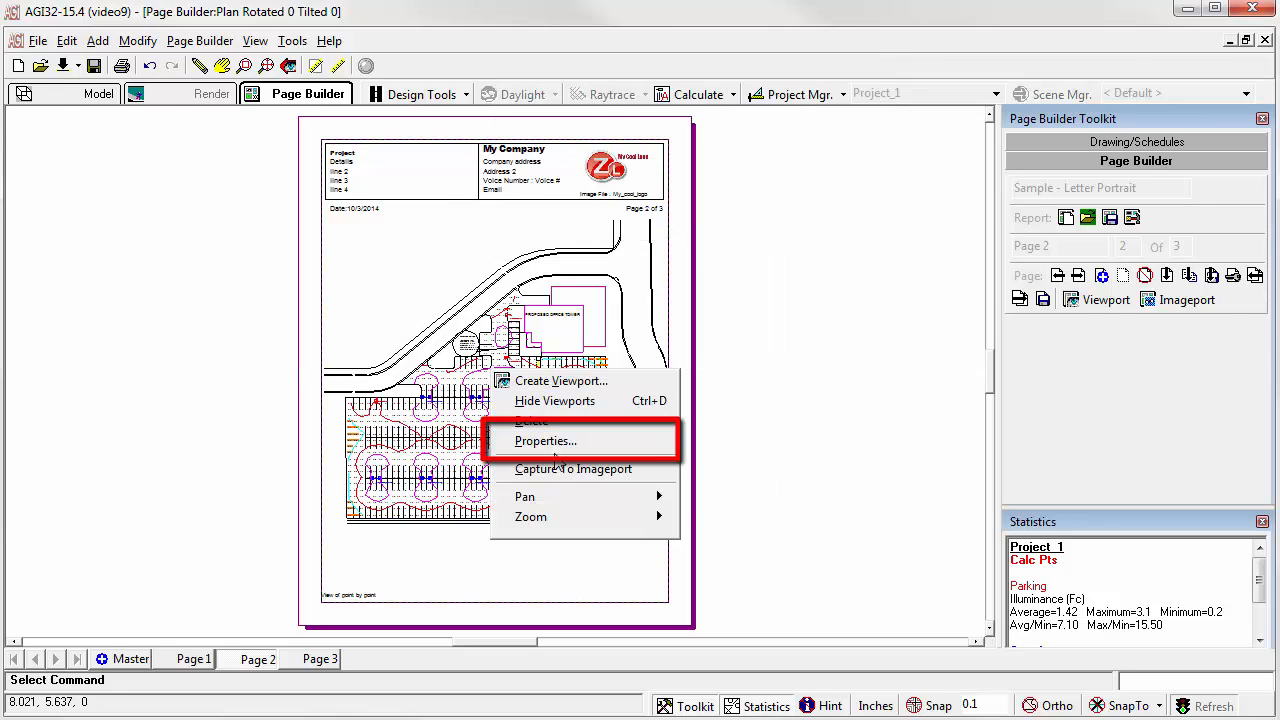
left_click(546, 444)
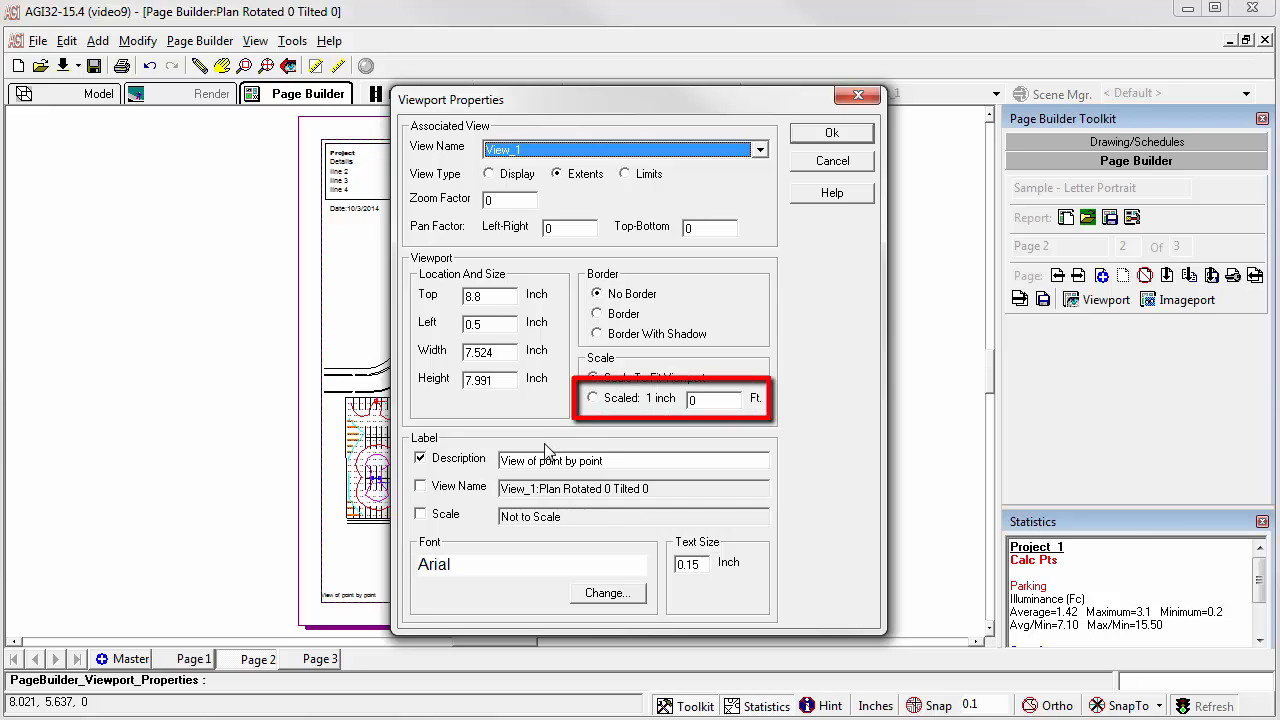
left_click(593, 398)
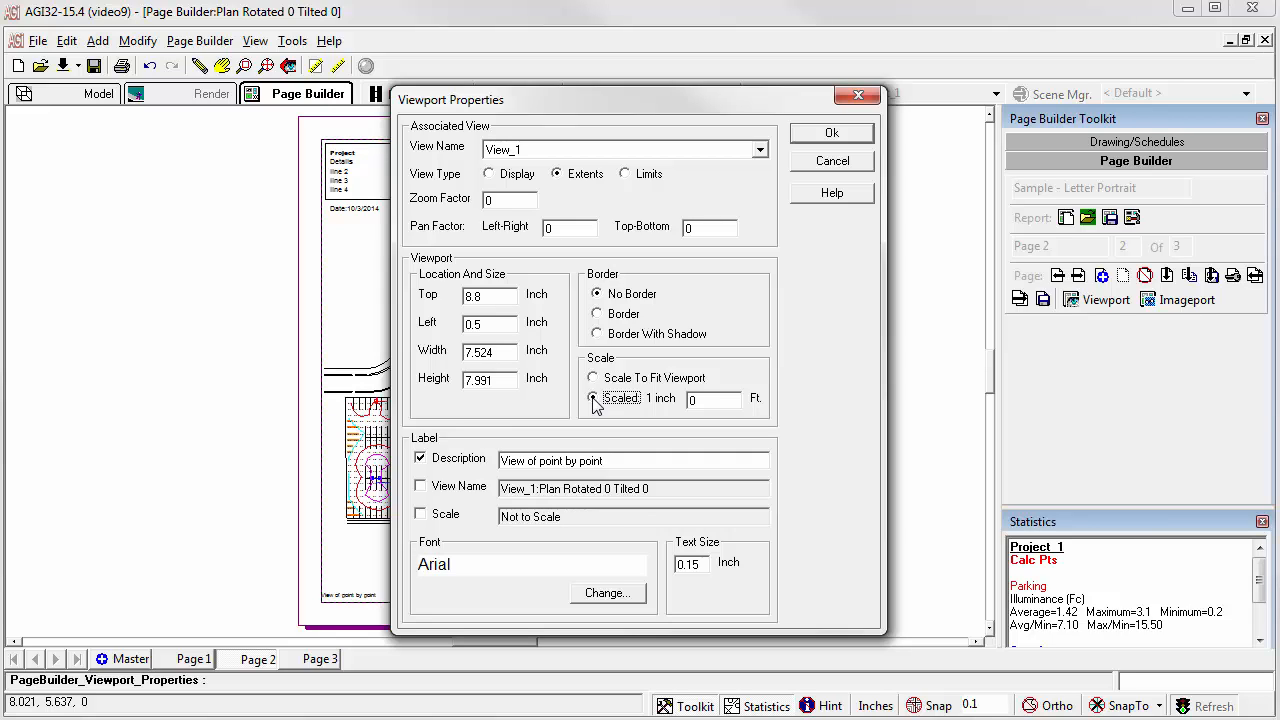
left_click(702, 402)
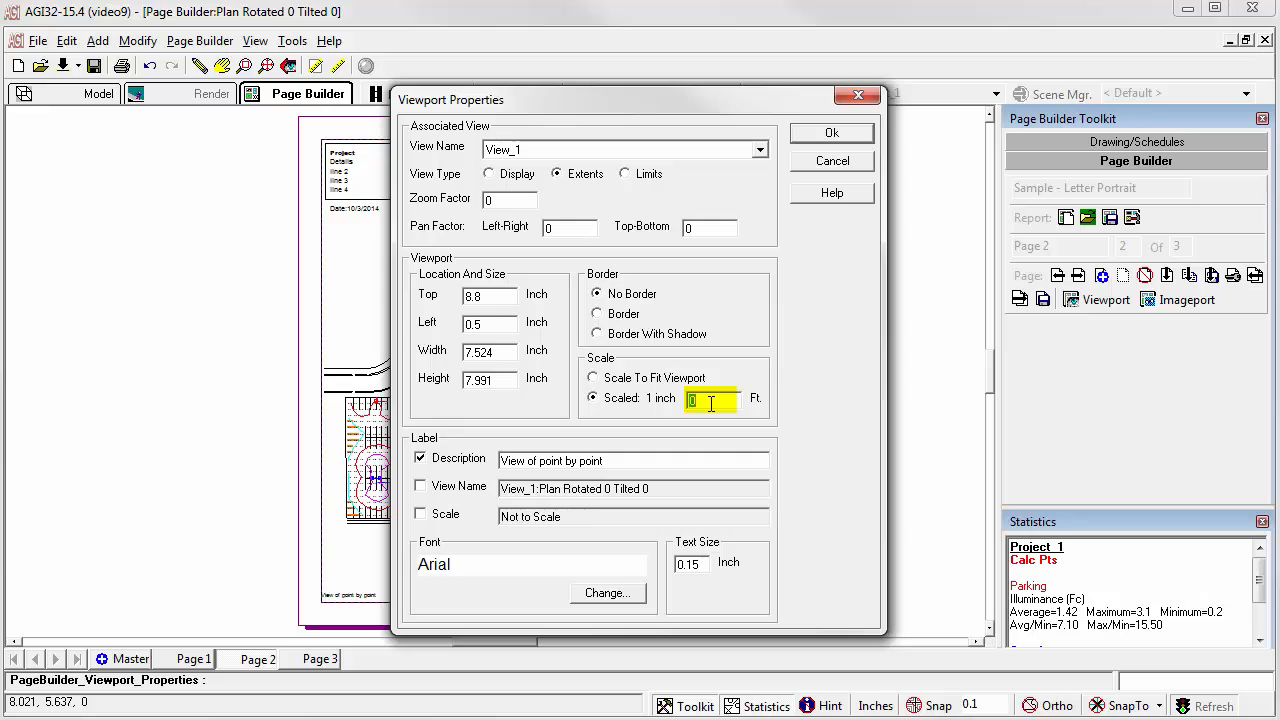
type("60")
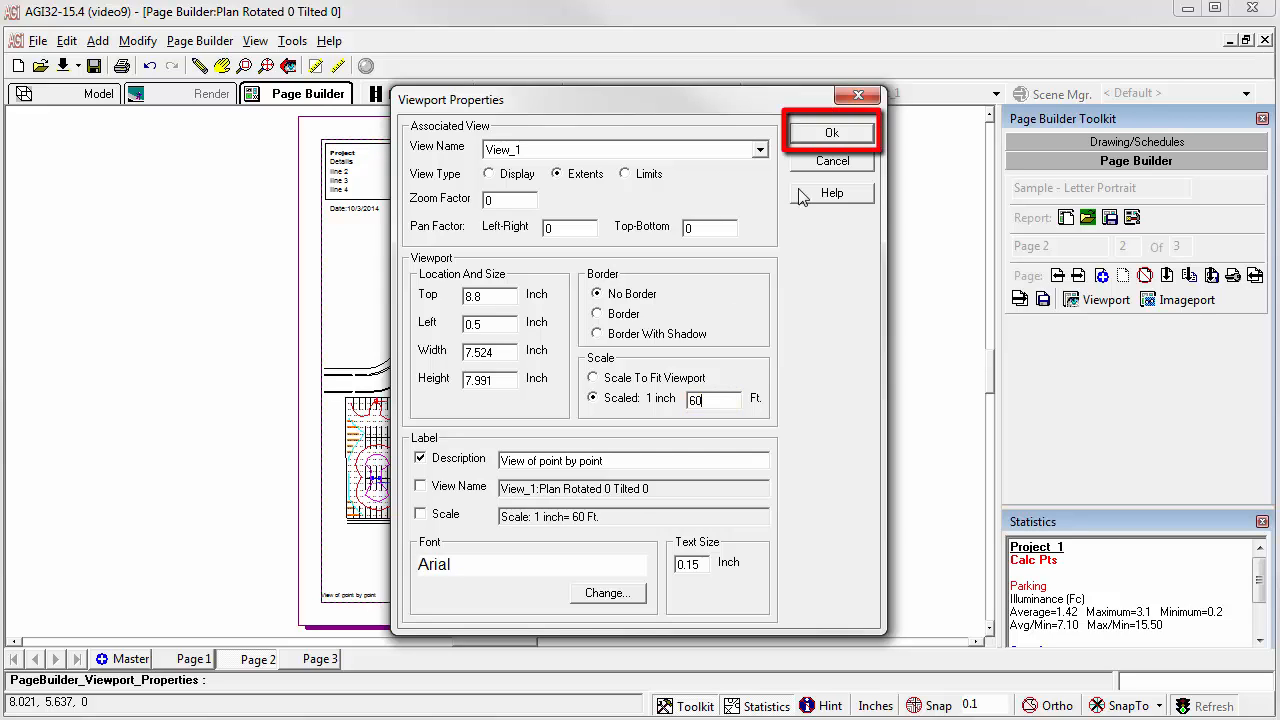
left_click(822, 132)
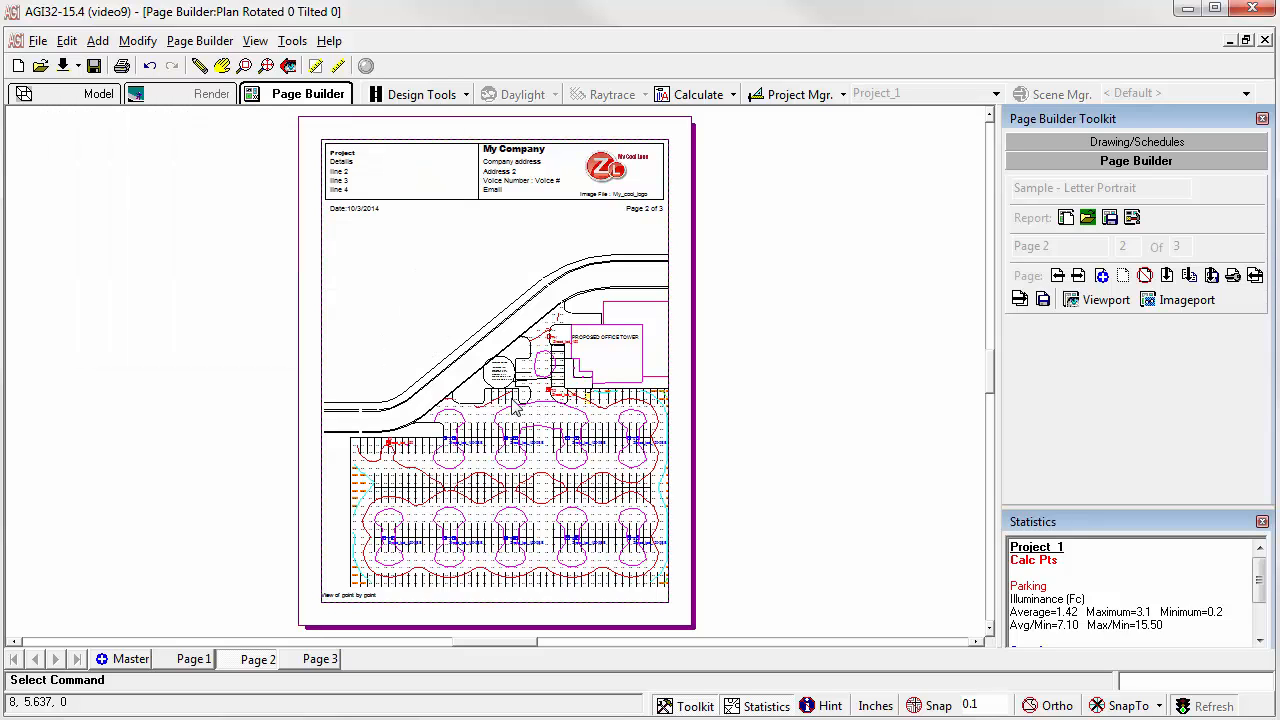
Step: Pan the drawing inside Page 2's viewport so the whole parking lot fits, and check how readable the calculated values are
key("ctrl+Down")
key("ctrl+Right")
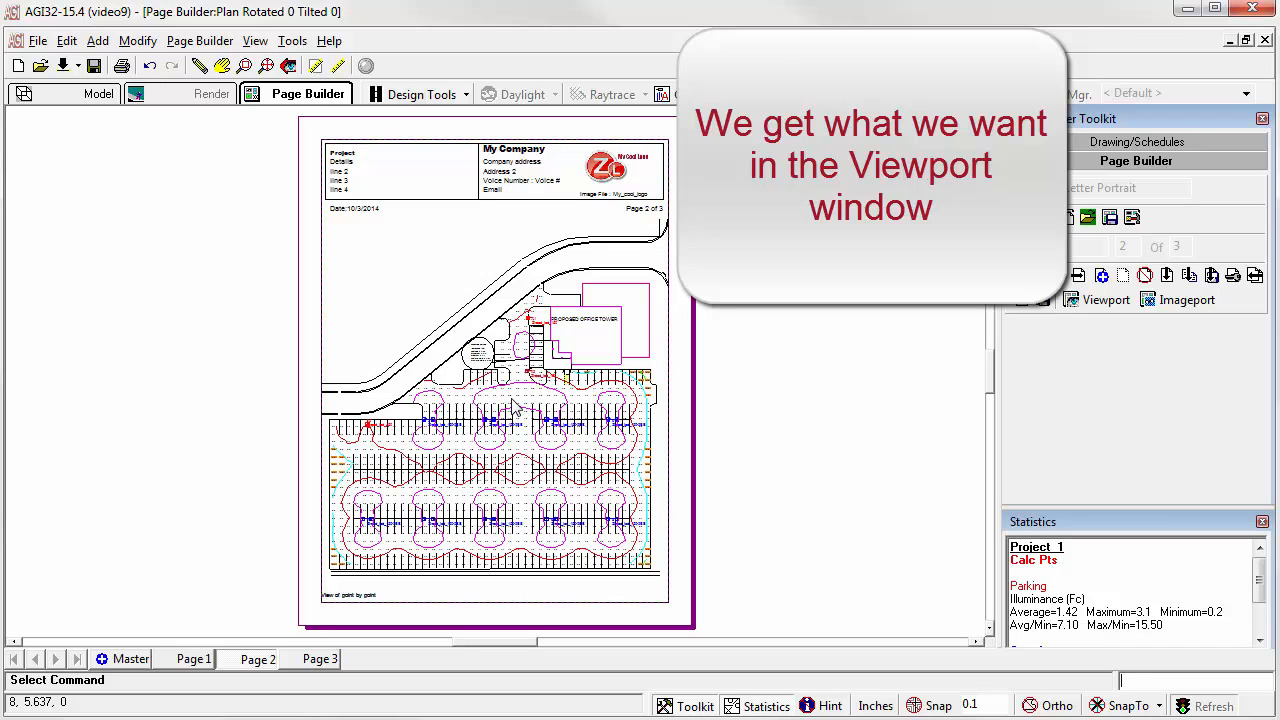
scroll(365, 447, "up", 3)
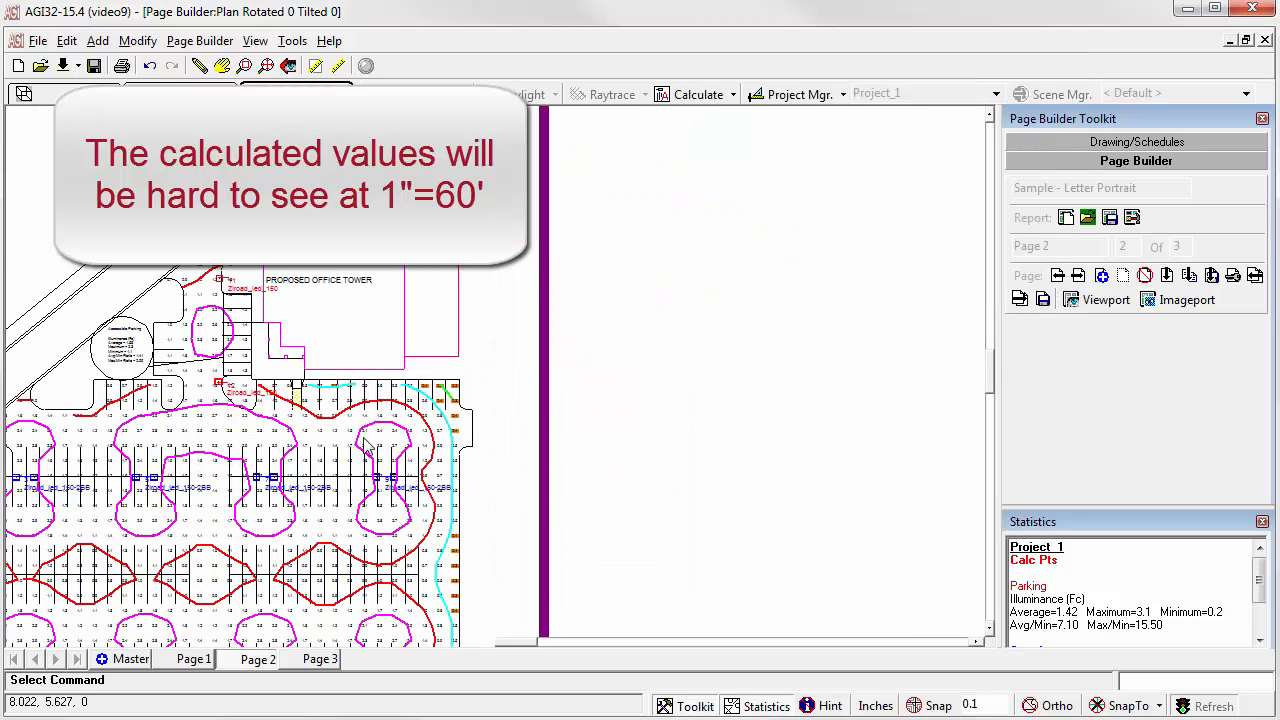
scroll(297, 508, "up", 1)
scroll(466, 382, "up", 1)
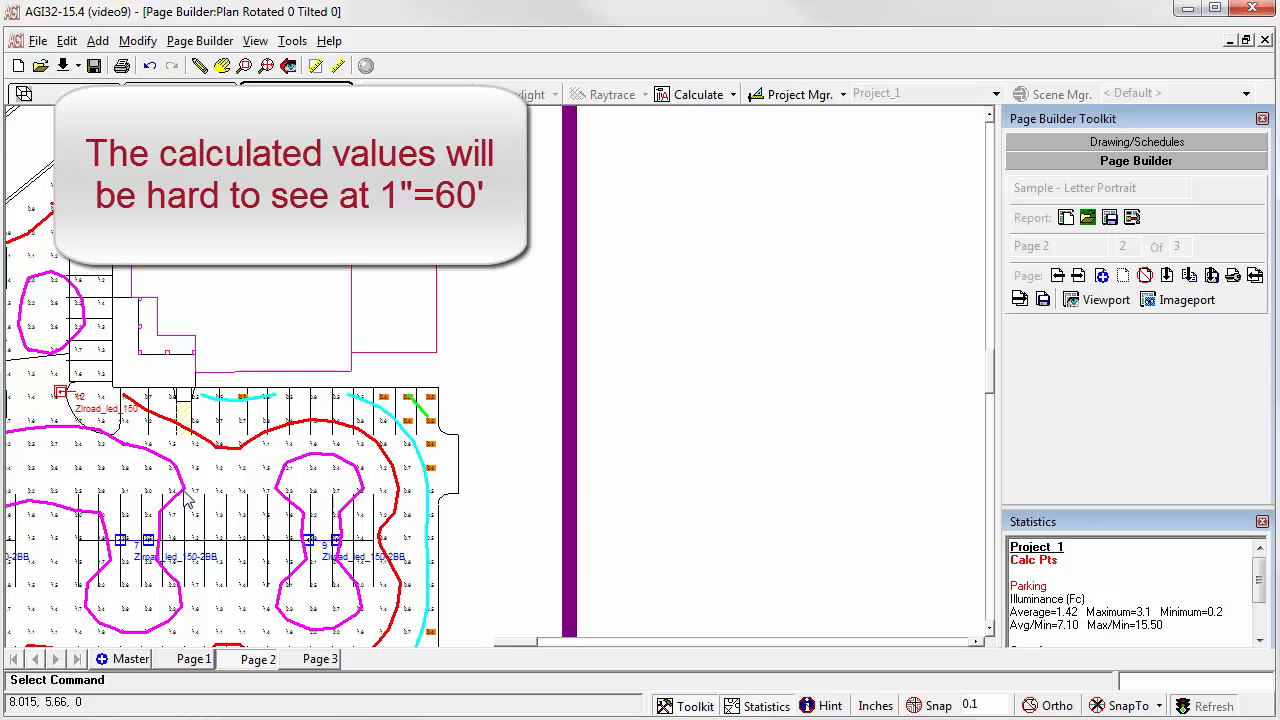
scroll(185, 500, "down", 3)
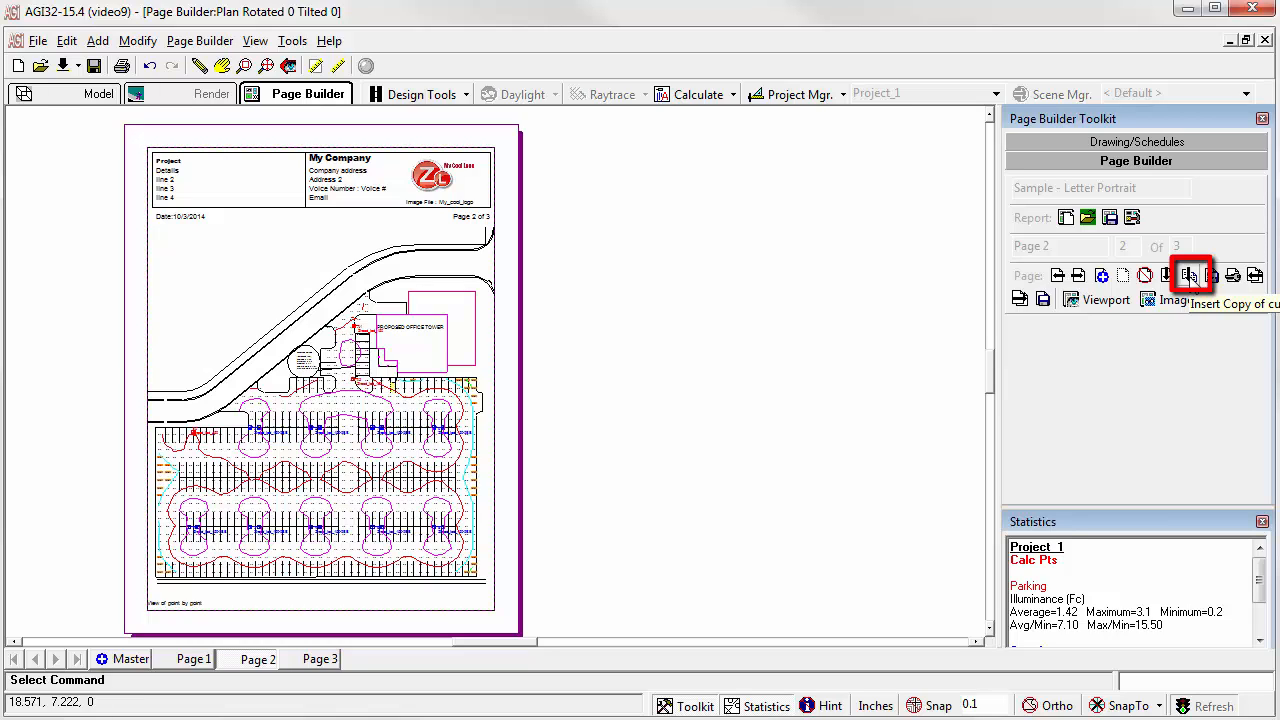
Step: Insert a copy of Page 2 as Page 3 and compare the two pages
left_click(1189, 276)
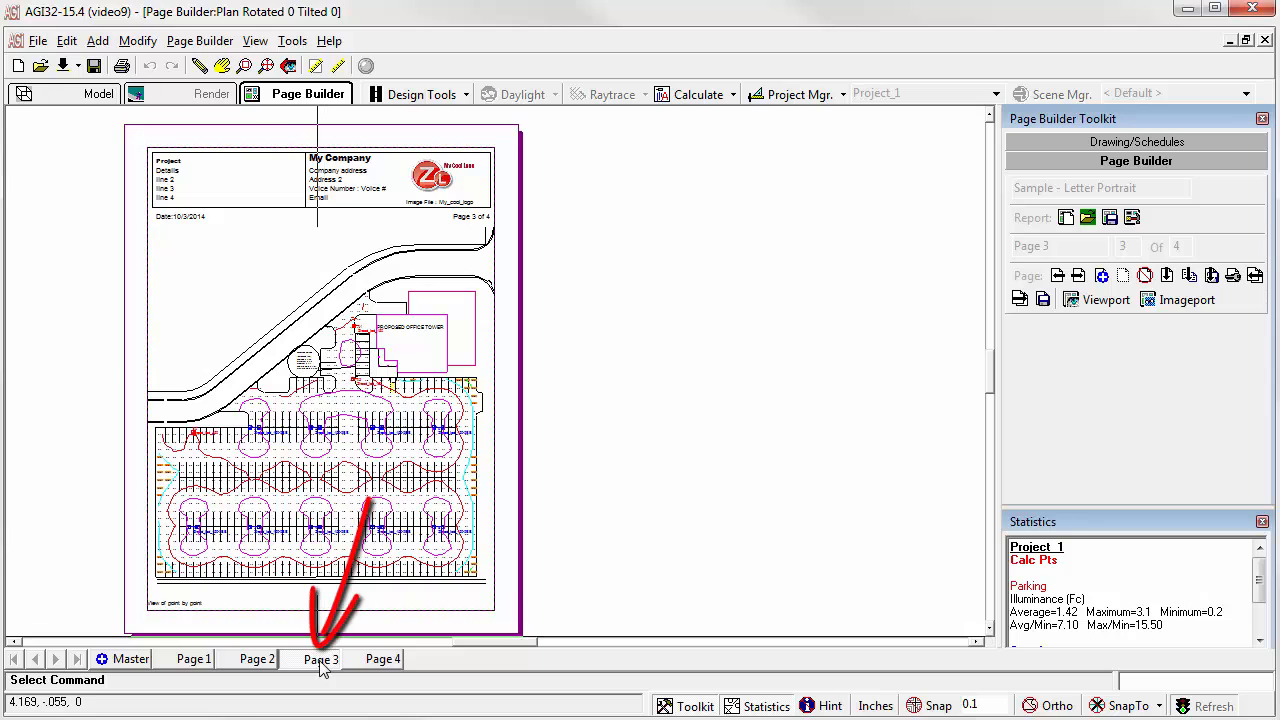
left_click(260, 665)
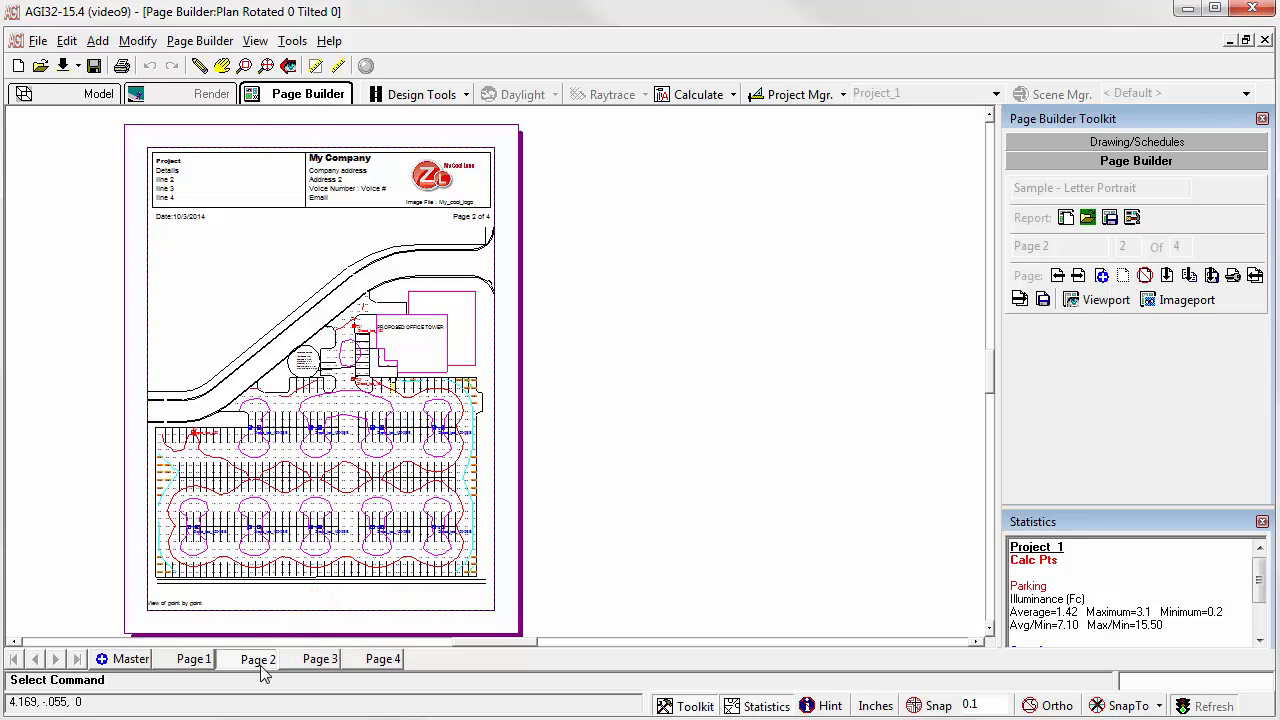
left_click(319, 660)
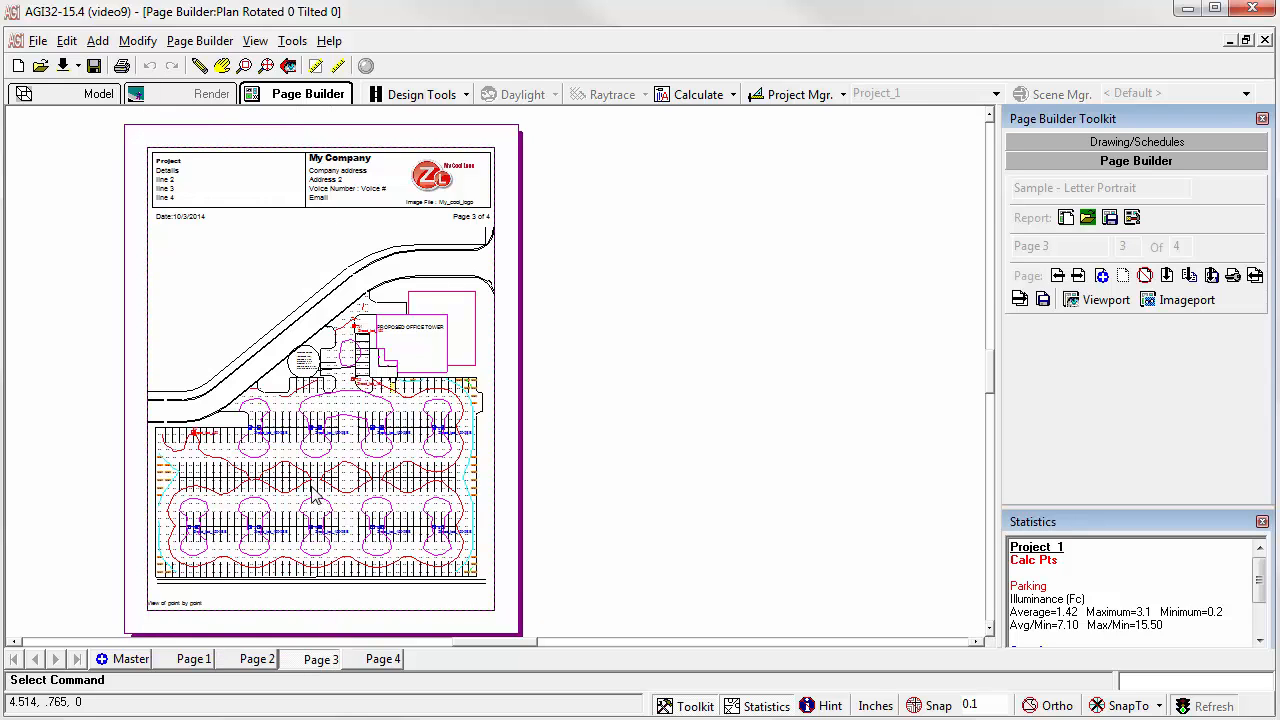
Step: Set the scale of Page 3's viewport to 1 inch = 30 ft
right_click(327, 450)
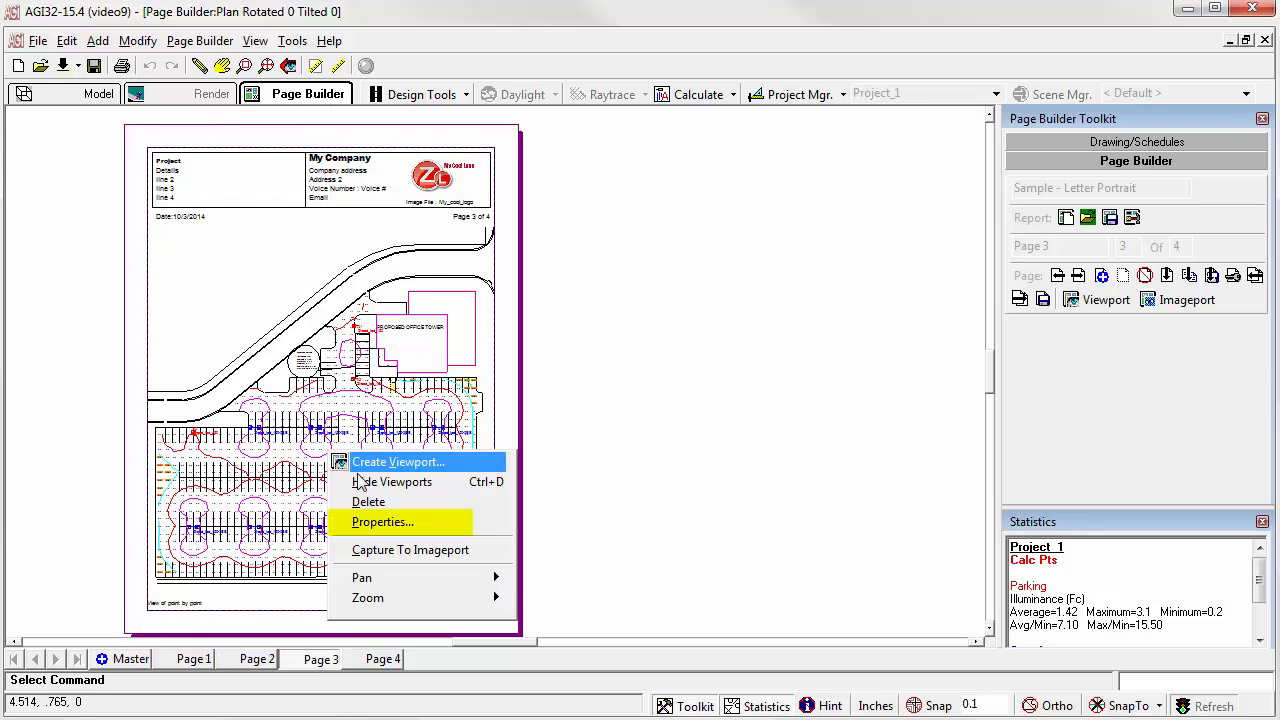
left_click(372, 523)
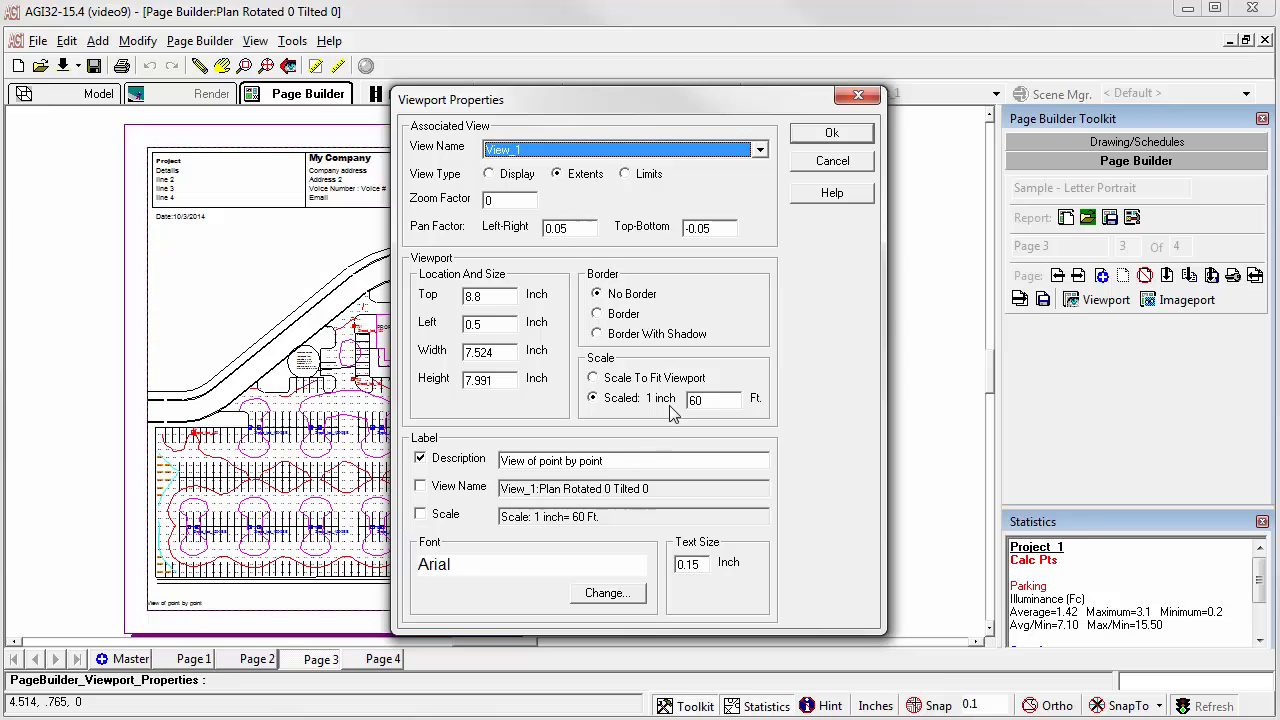
double_click(713, 399)
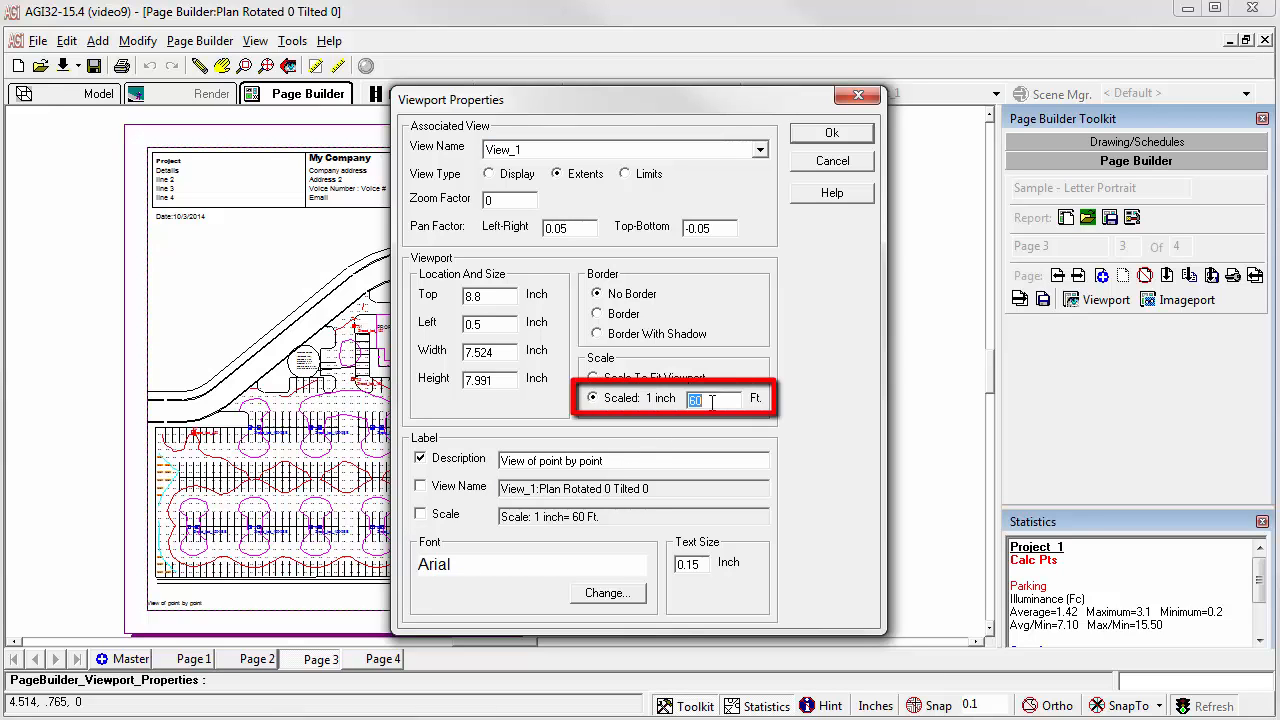
type("30")
key("Return")
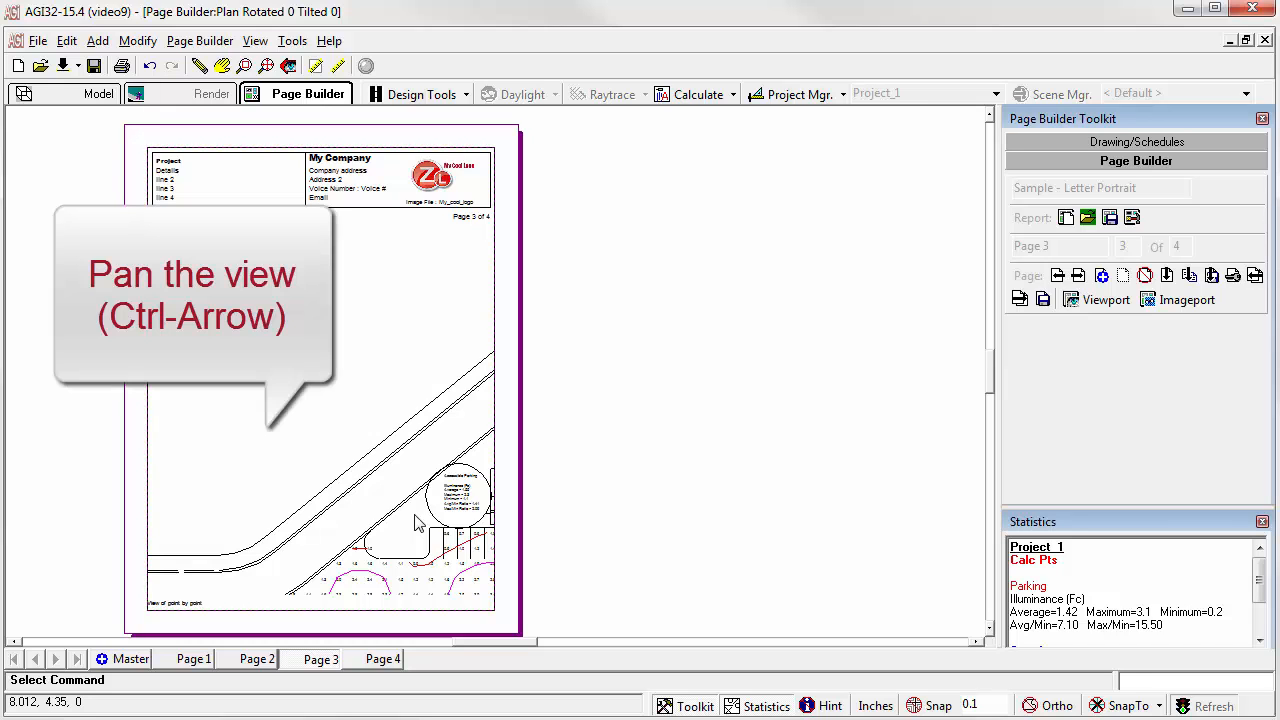
Step: Pan the drawing inside Page 3's viewport down until the left side of the parking lot fills the frame
key("ctrl+Down")
key("ctrl+Down")
key("ctrl+Down")
key("ctrl+Down")
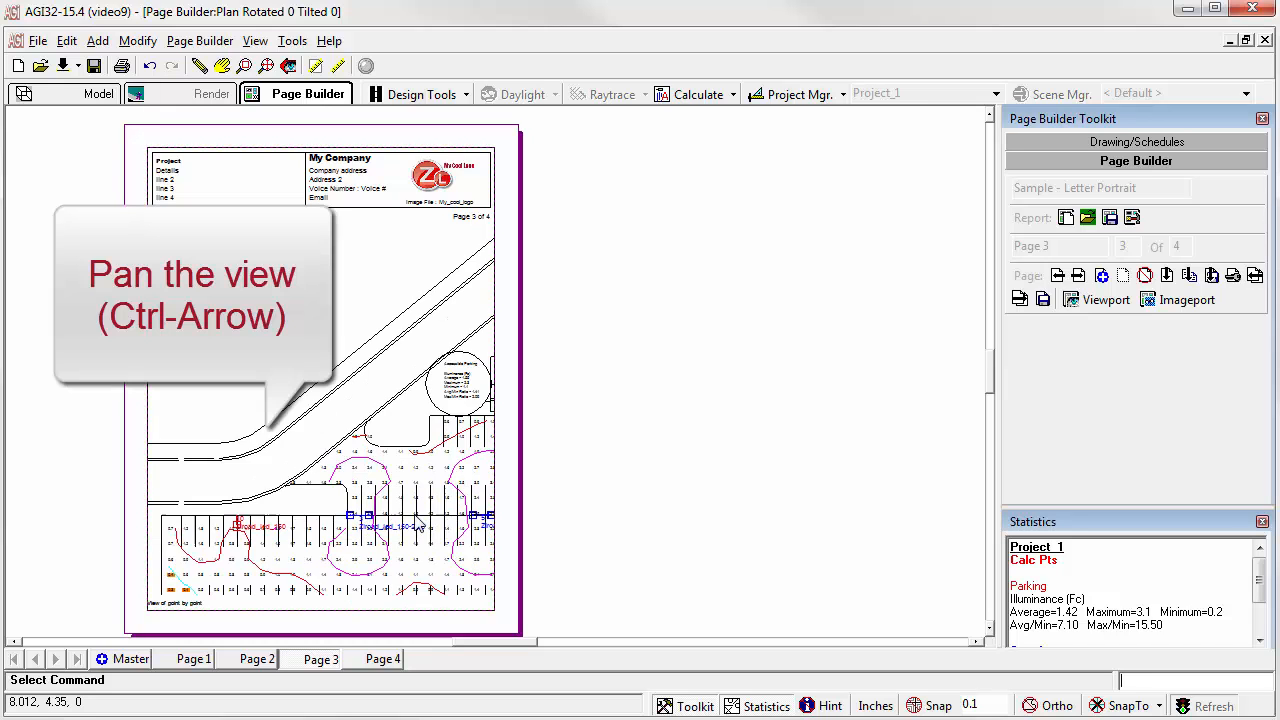
key("ctrl+Down")
key("ctrl+Down")
key("ctrl+Down")
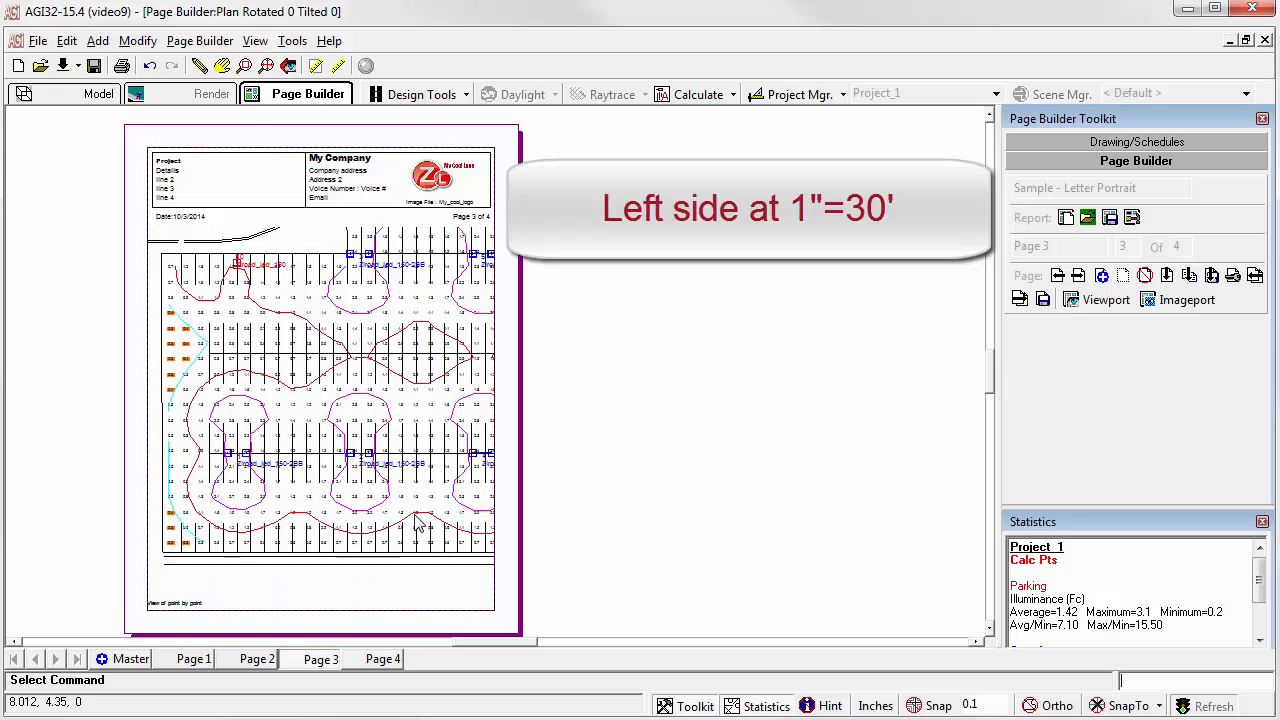
Step: Insert a copy of Page 3 as Page 4 and pan its viewport to the right side of the parking lot
left_click(1192, 281)
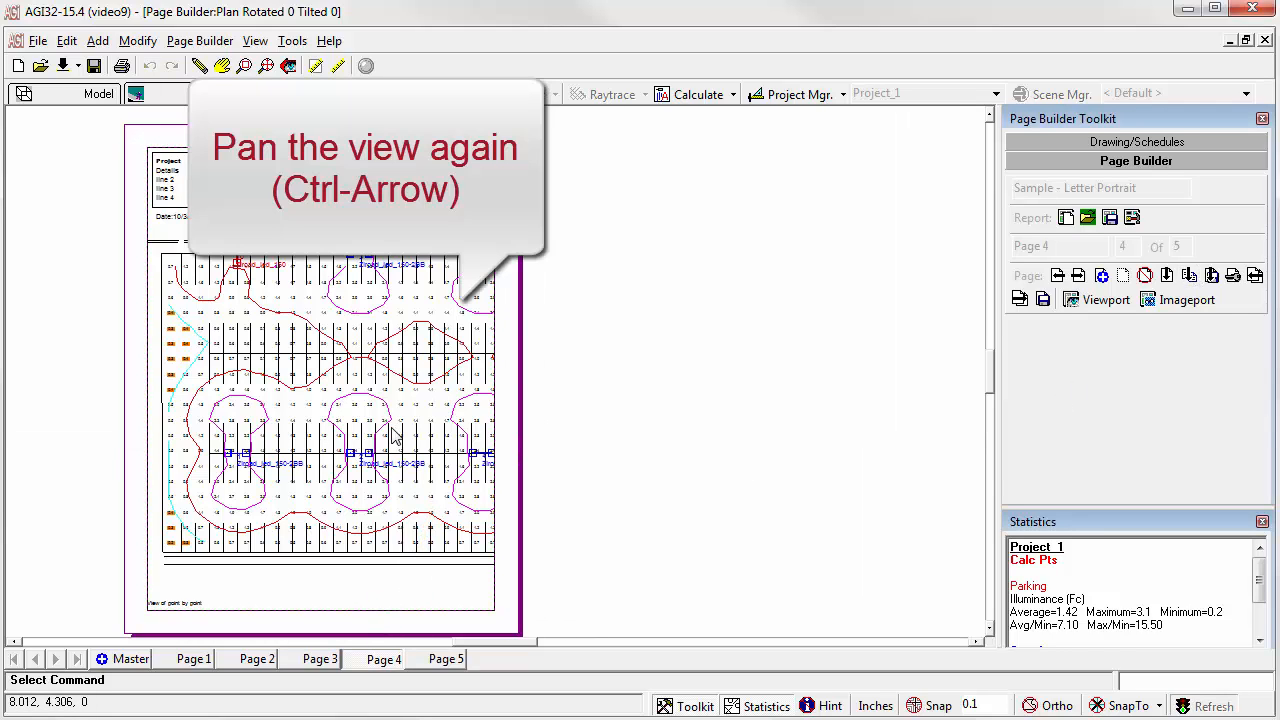
key("ctrl+Right")
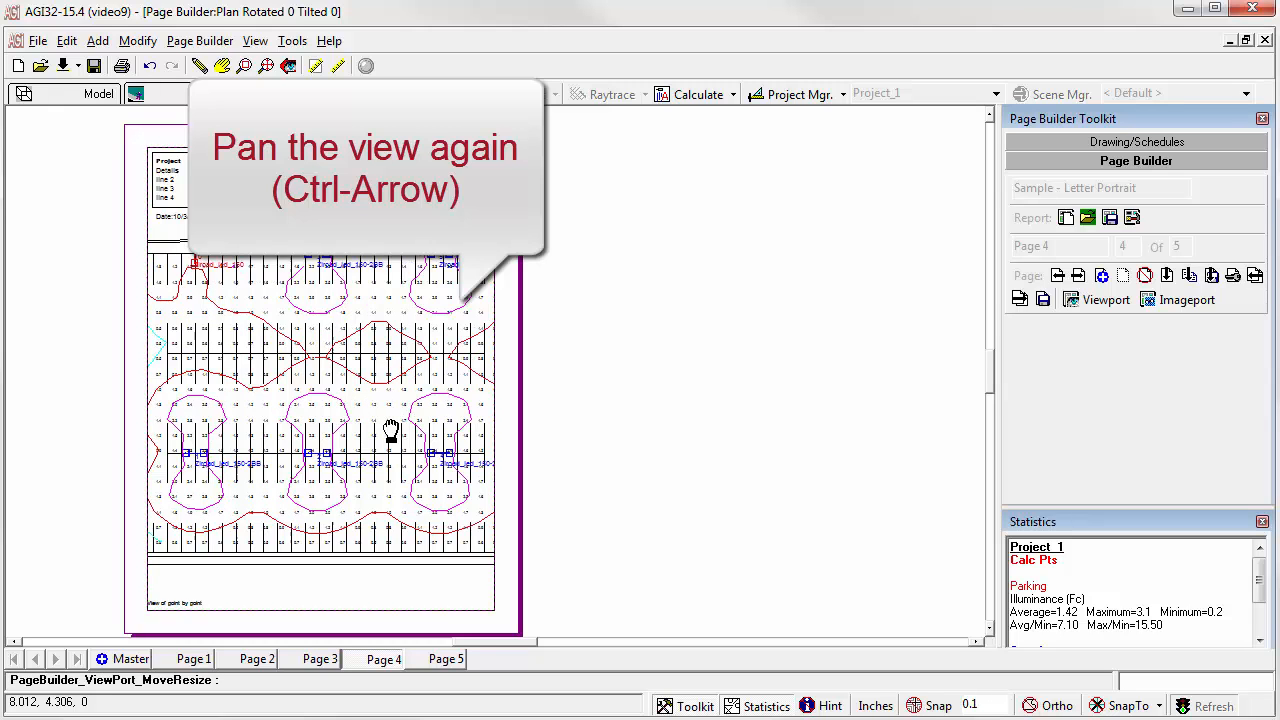
key("ctrl+Right")
key("ctrl+Right")
key("ctrl+Right")
key("ctrl+Right")
key("ctrl+Right")
key("ctrl+Right")
key("ctrl+Right")
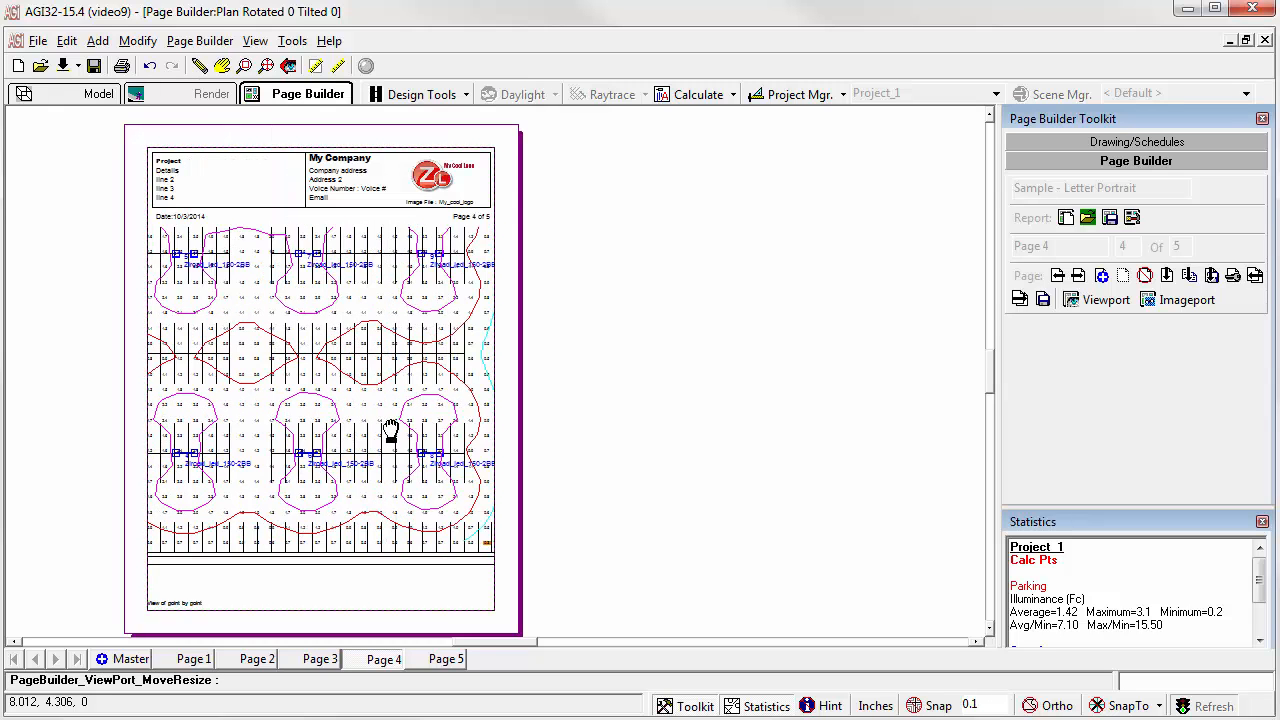
key("ctrl+Right")
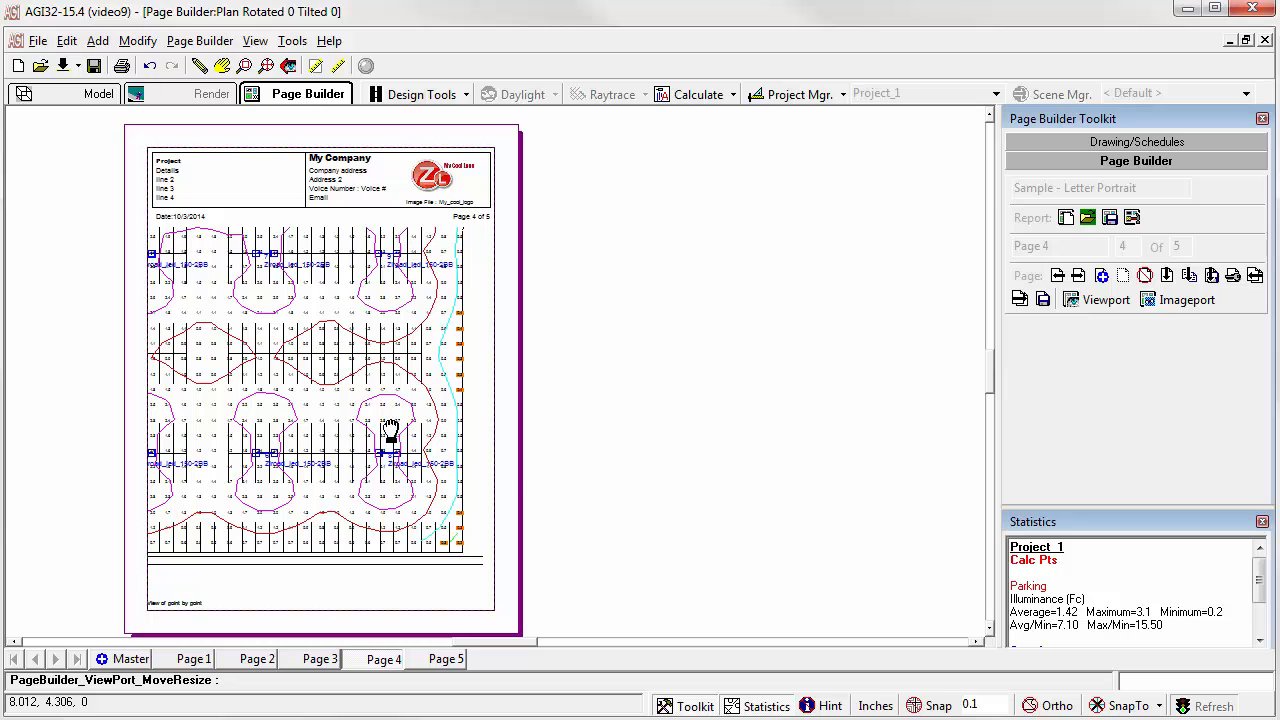
Step: Shift the drawing slightly down inside Page 4's viewport so the lot's lower edge sits near the frame's bottom
key("ctrl+Up")
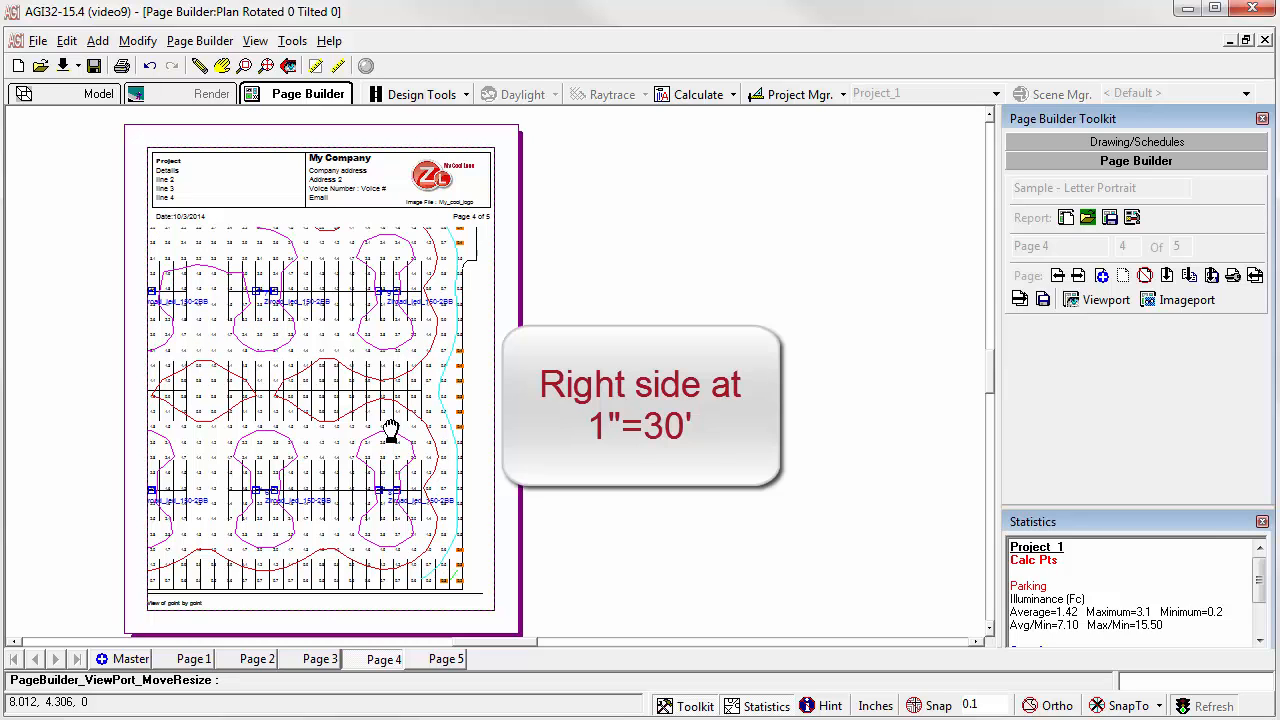
key("Escape")
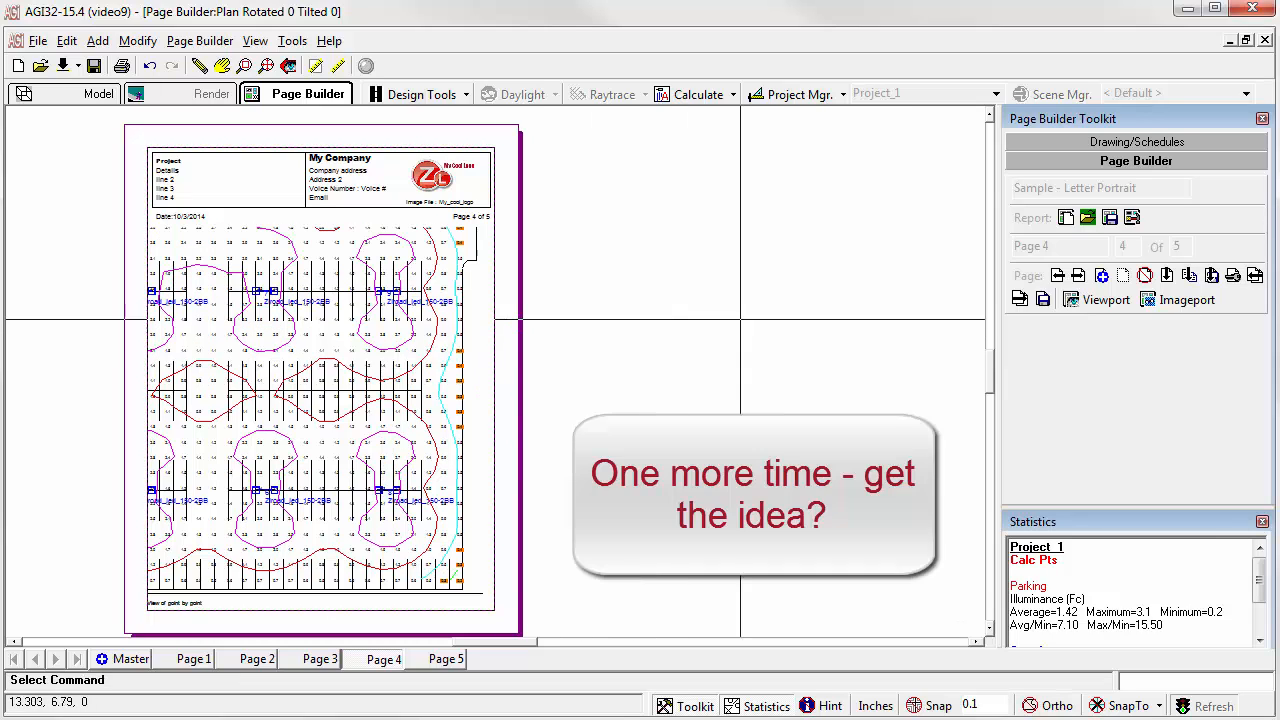
Step: Insert a copy of Page 4 as Page 5 and pan its viewport to the proposed office tower and accessible parking
left_click(1189, 276)
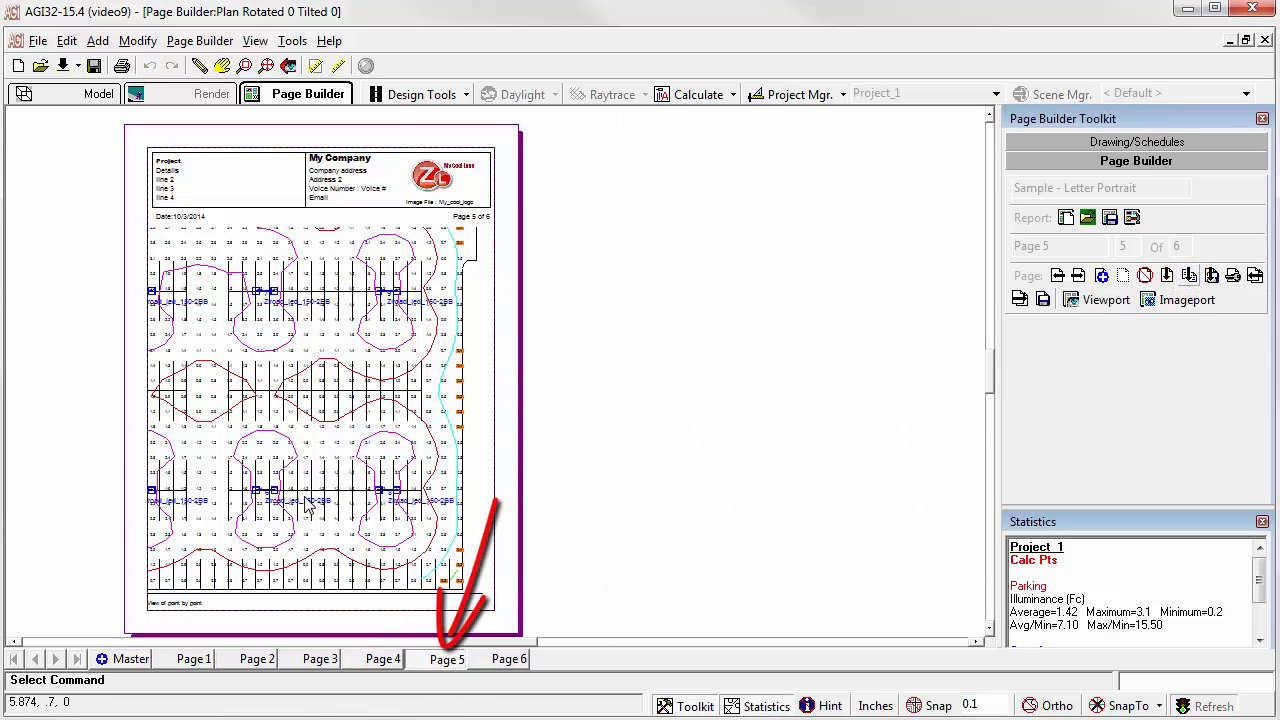
left_click(310, 405)
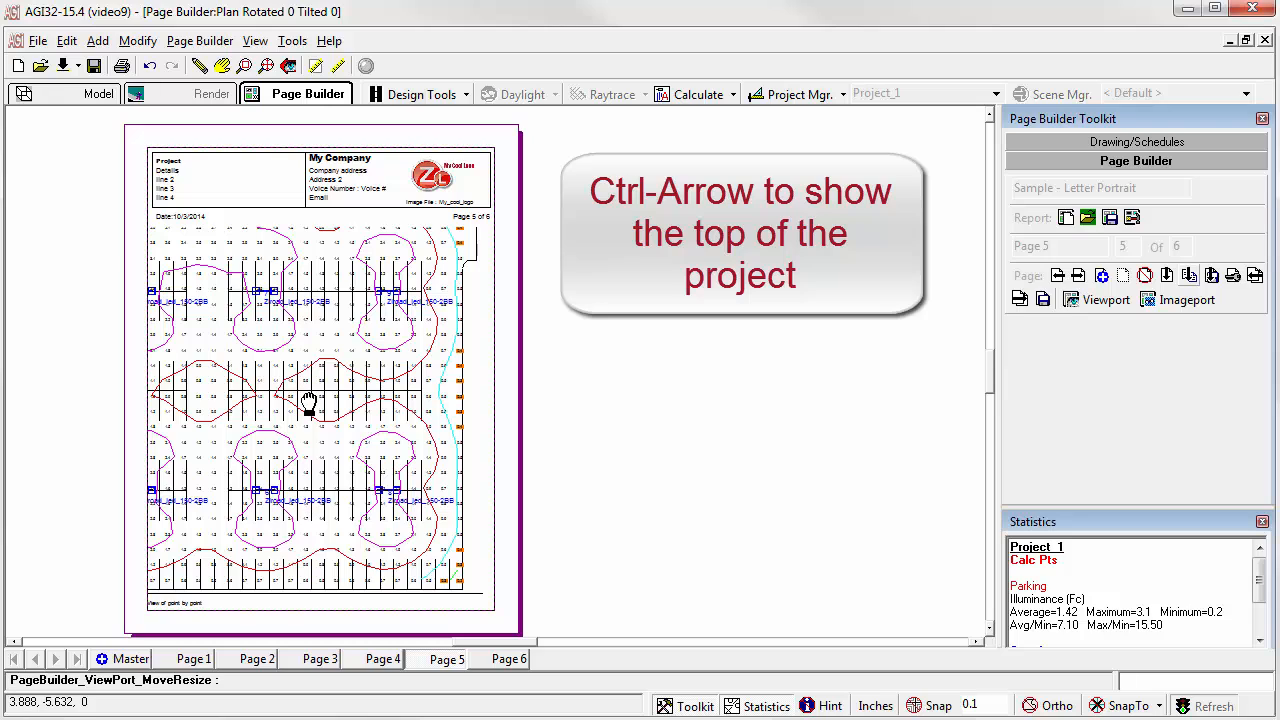
key("ctrl+Up")
key("ctrl+Up")
key("ctrl+Up")
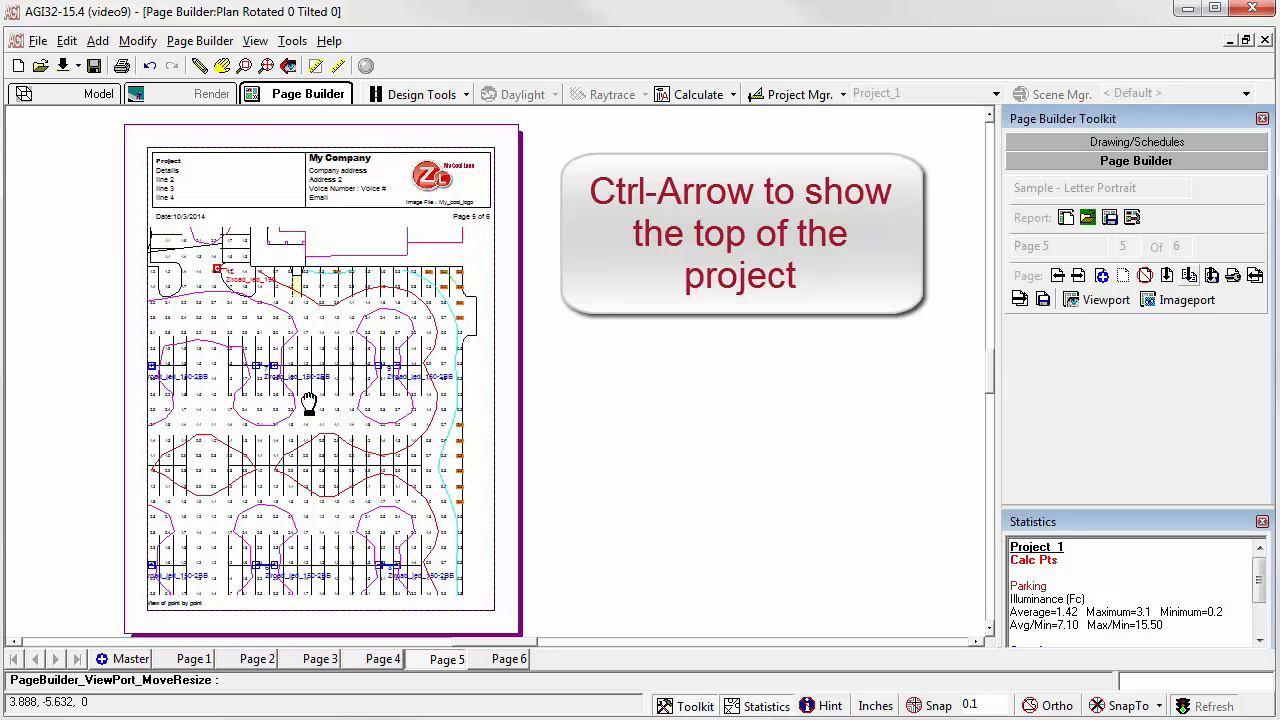
key("ctrl+Up")
key("ctrl+Up")
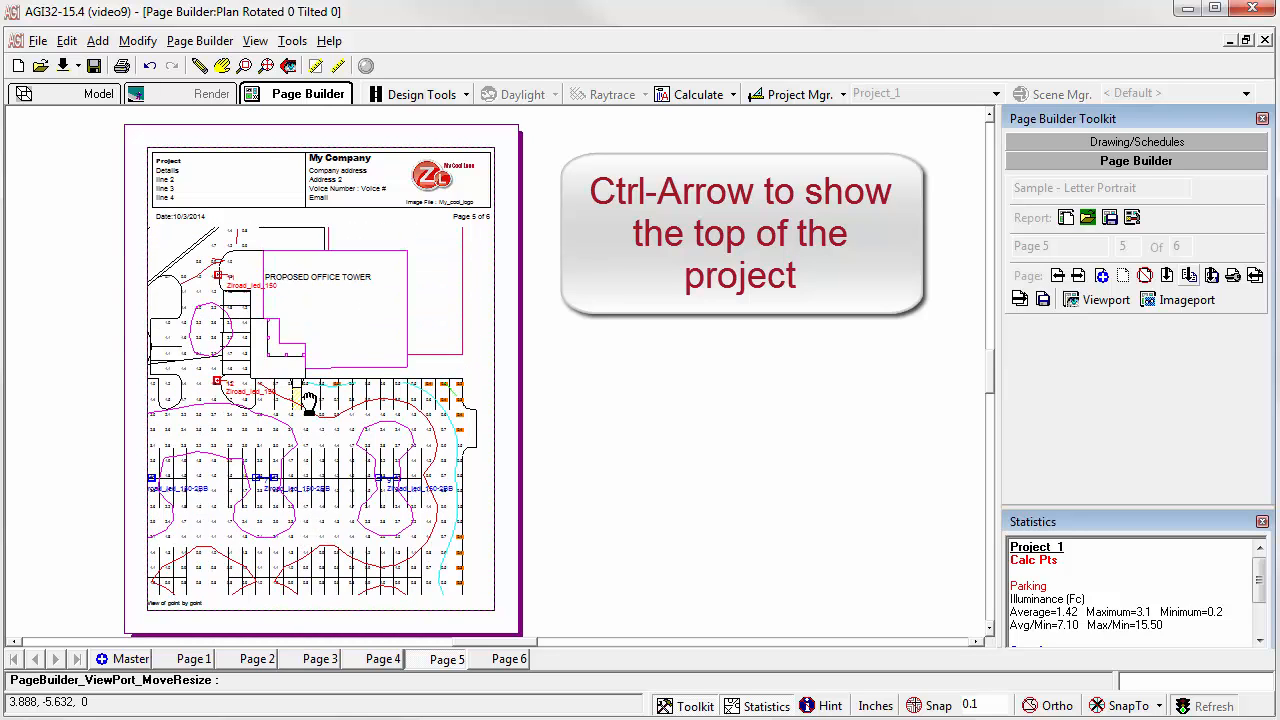
key("ctrl+Left")
key("ctrl+Left")
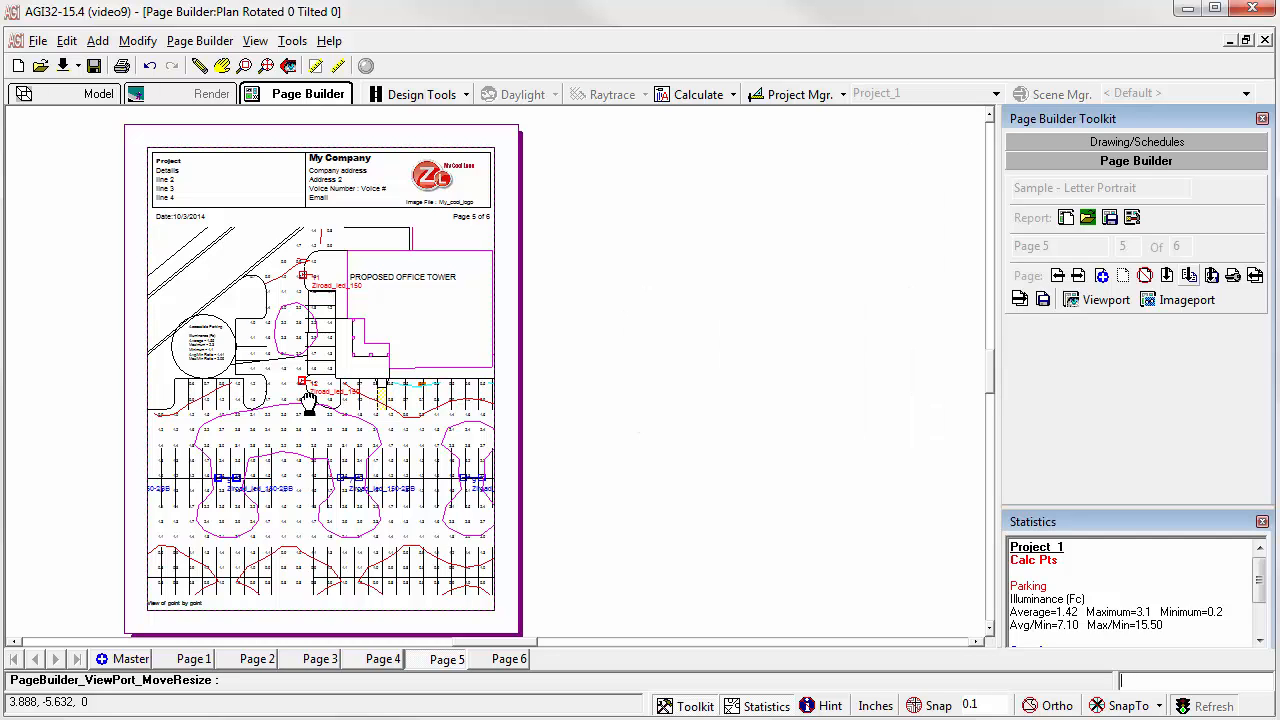
right_click(309, 403)
Step: Delete Page 6, which holds the render image placeholder, from the report
left_click(500, 664)
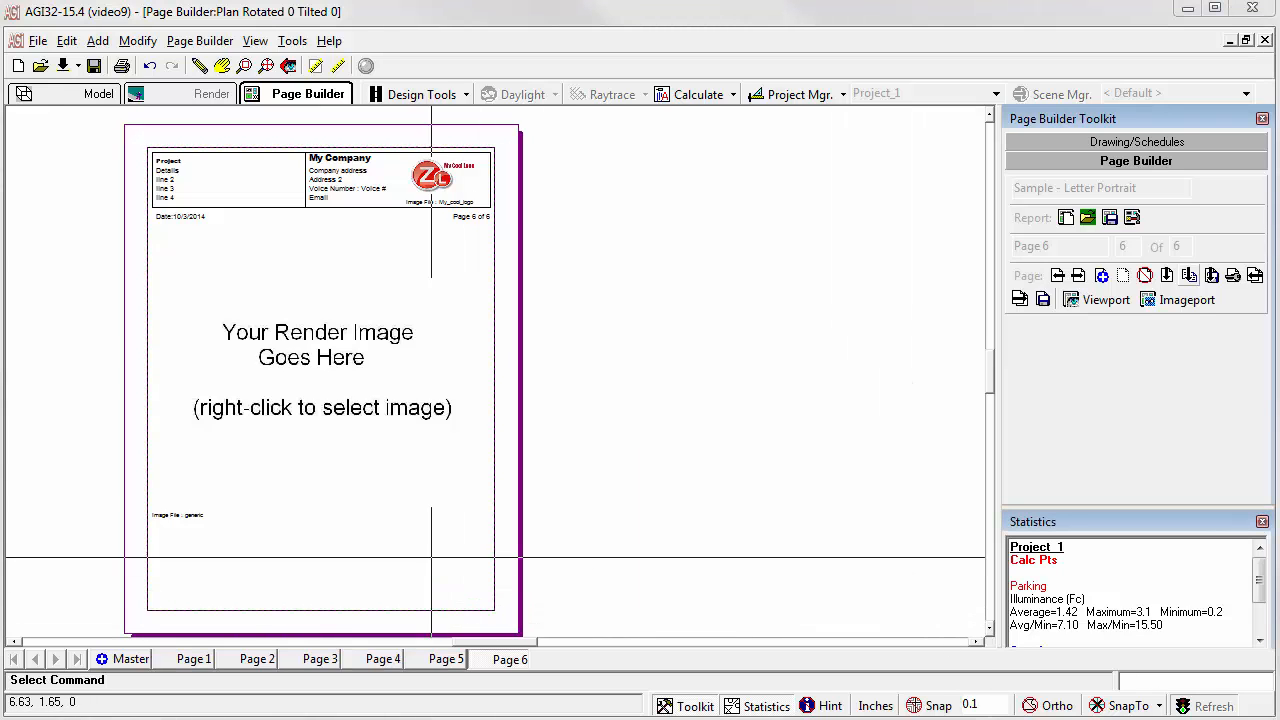
left_click(1145, 275)
left_click(780, 537)
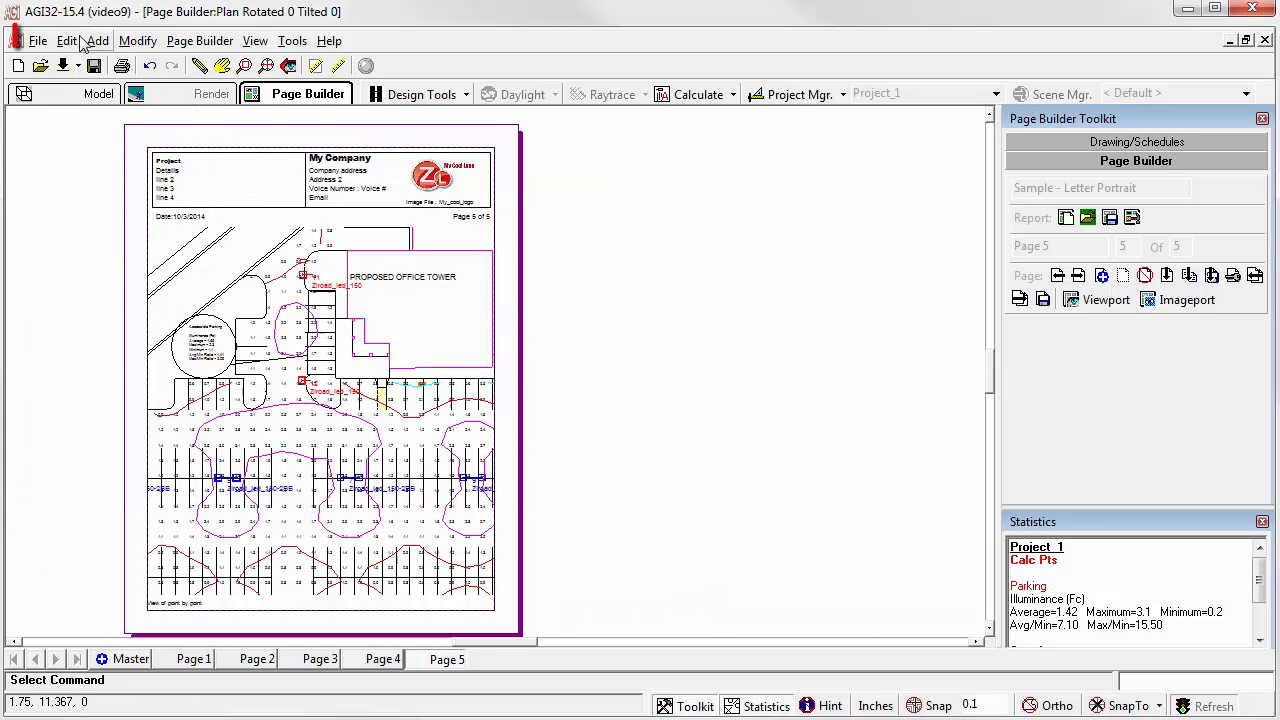
Step: Preview the report's pages and print all pages, excluding the master, in color to Adobe PDF
left_click(38, 41)
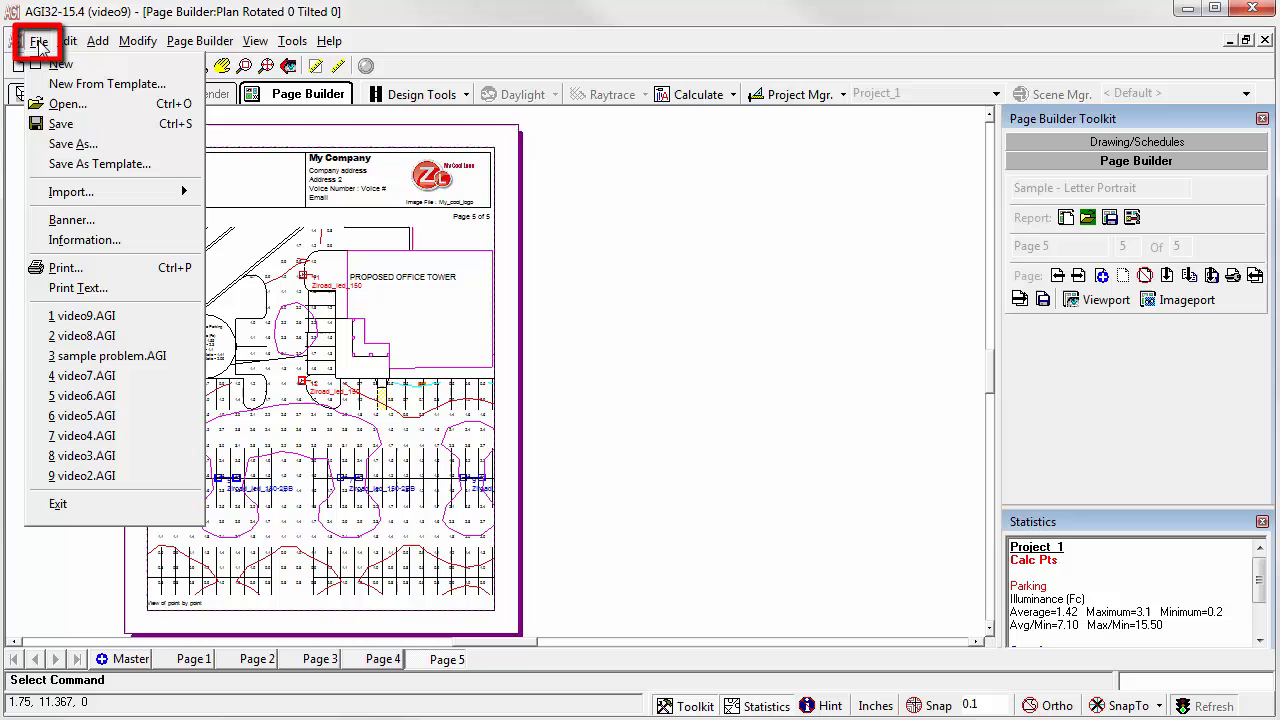
left_click(62, 268)
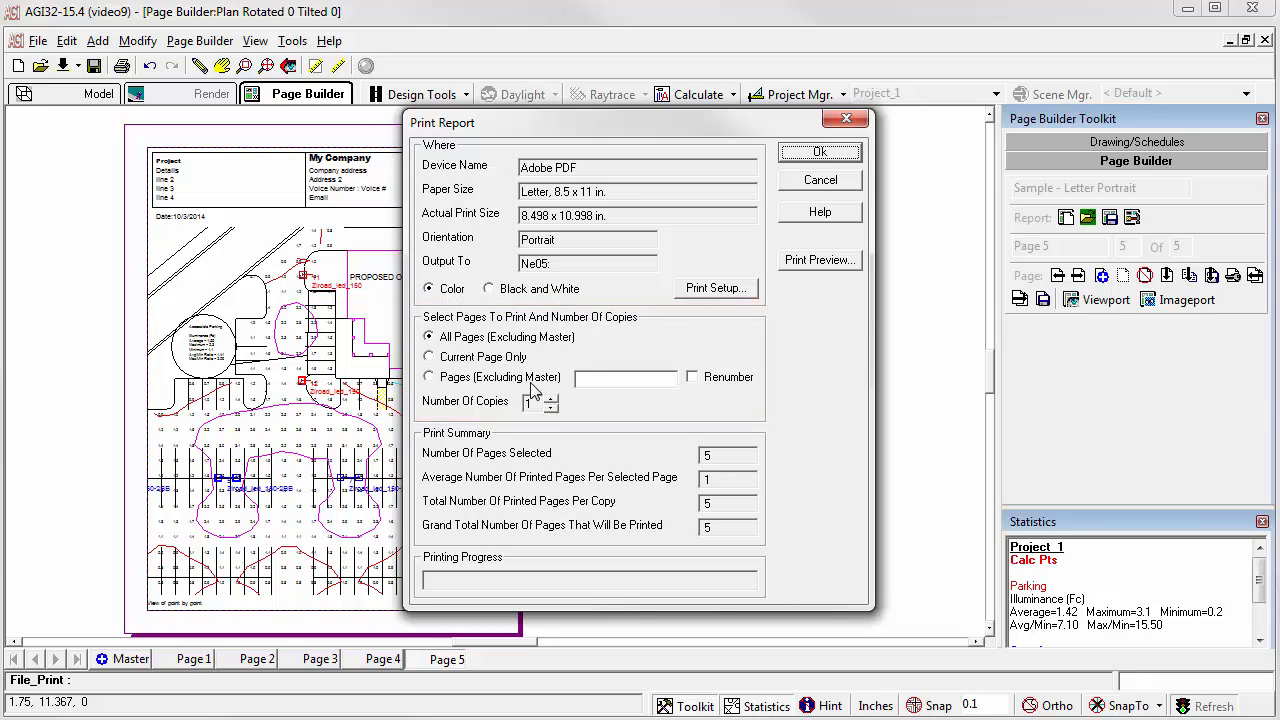
left_click(818, 261)
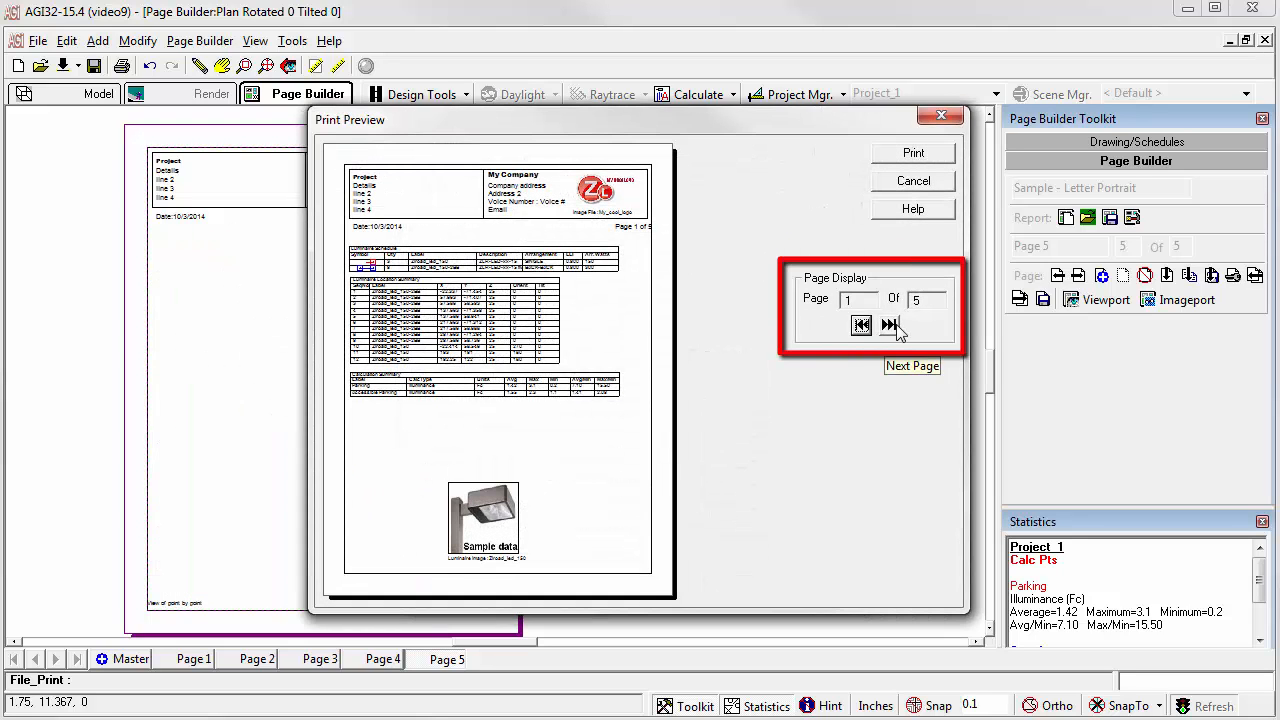
left_click(897, 327)
left_click(895, 328)
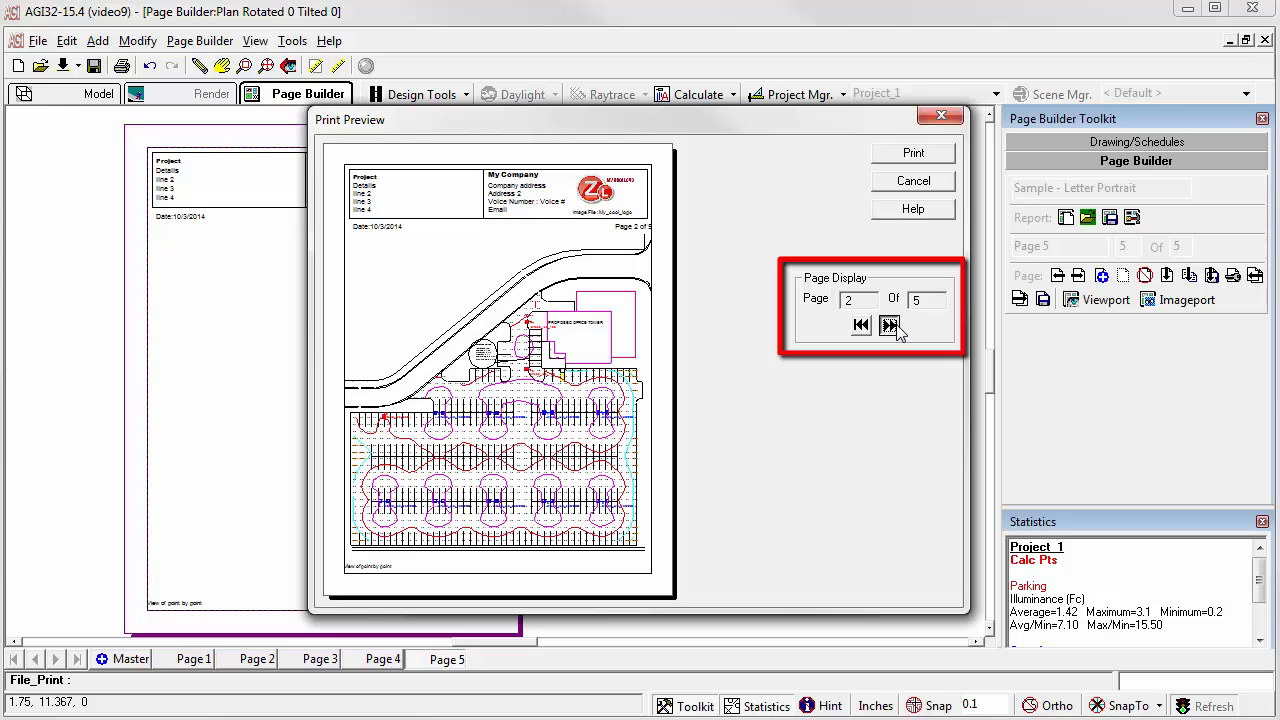
left_click(889, 325)
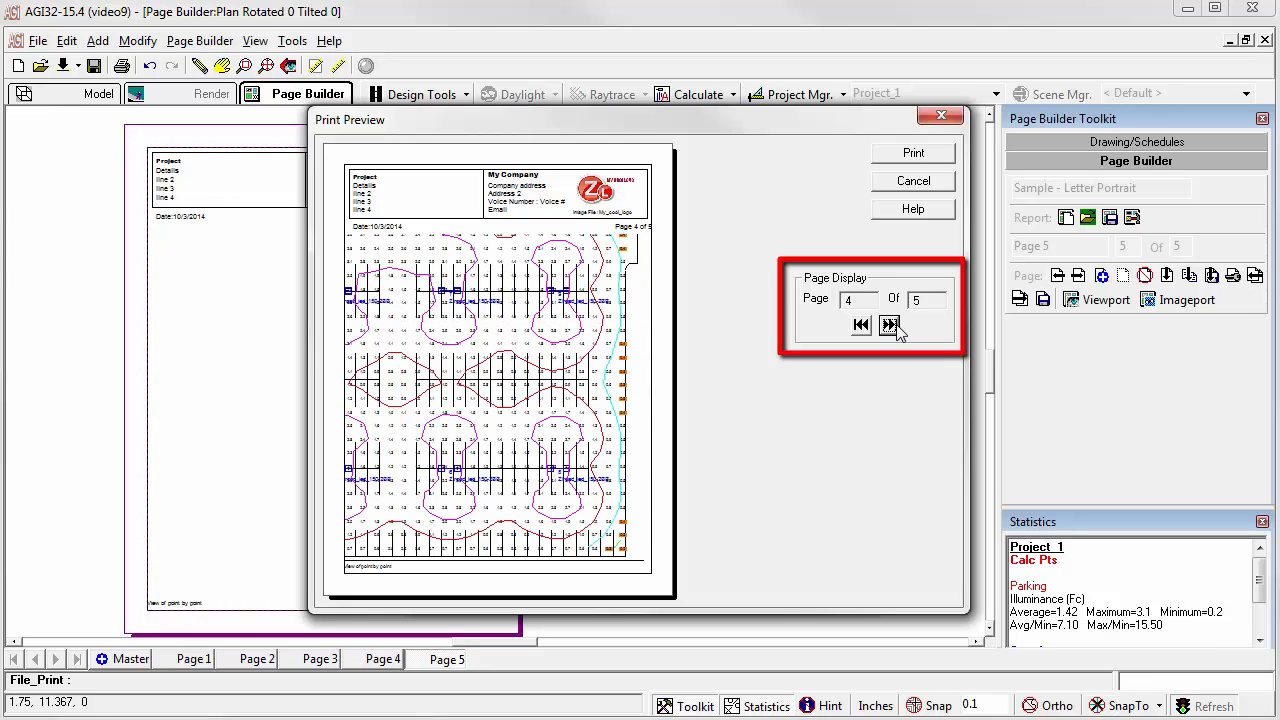
left_click(889, 325)
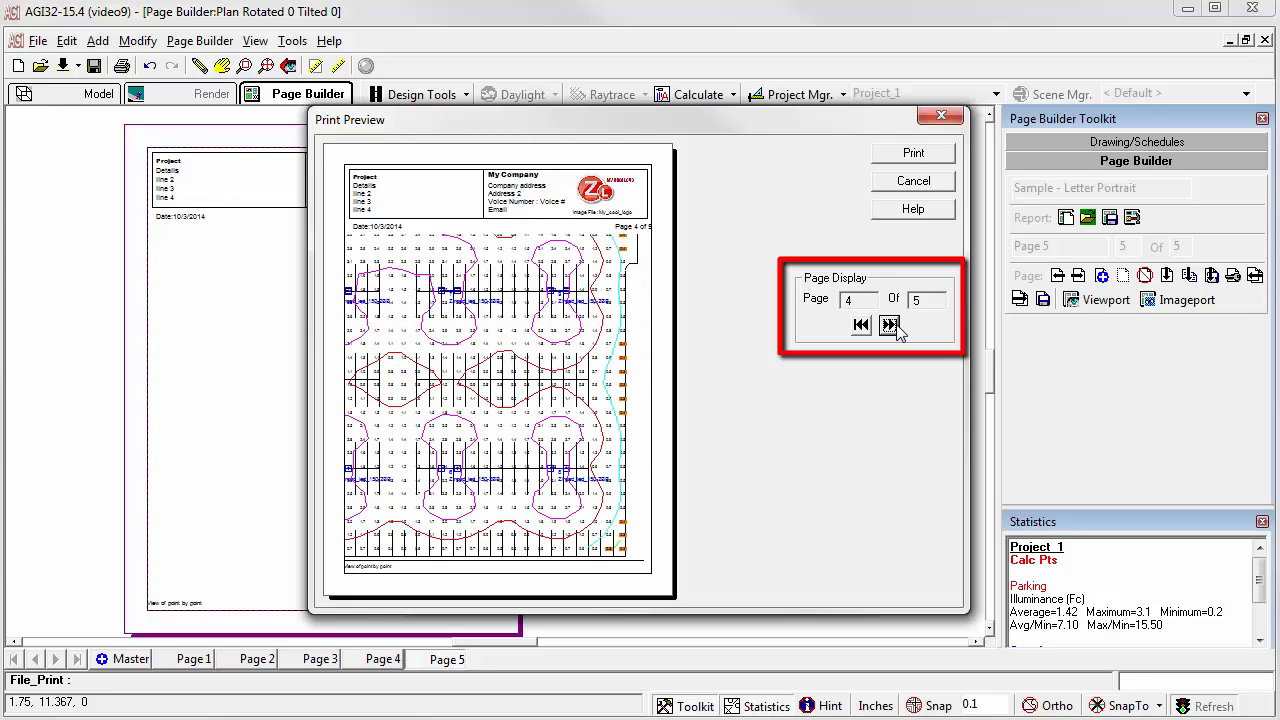
left_click(905, 152)
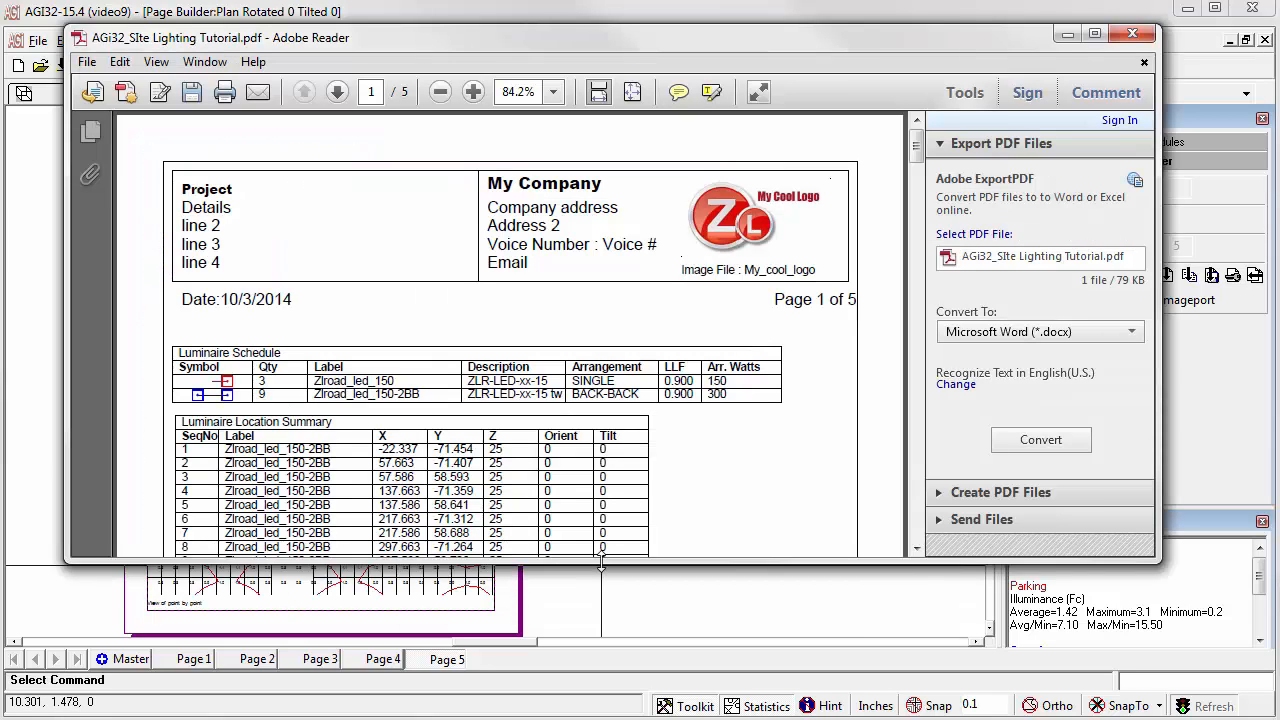
Step: Enlarge the window of the resulting PDF in Adobe Reader and review its schedules, luminaire image and plan pages
left_click_drag(609, 653, 609, 688)
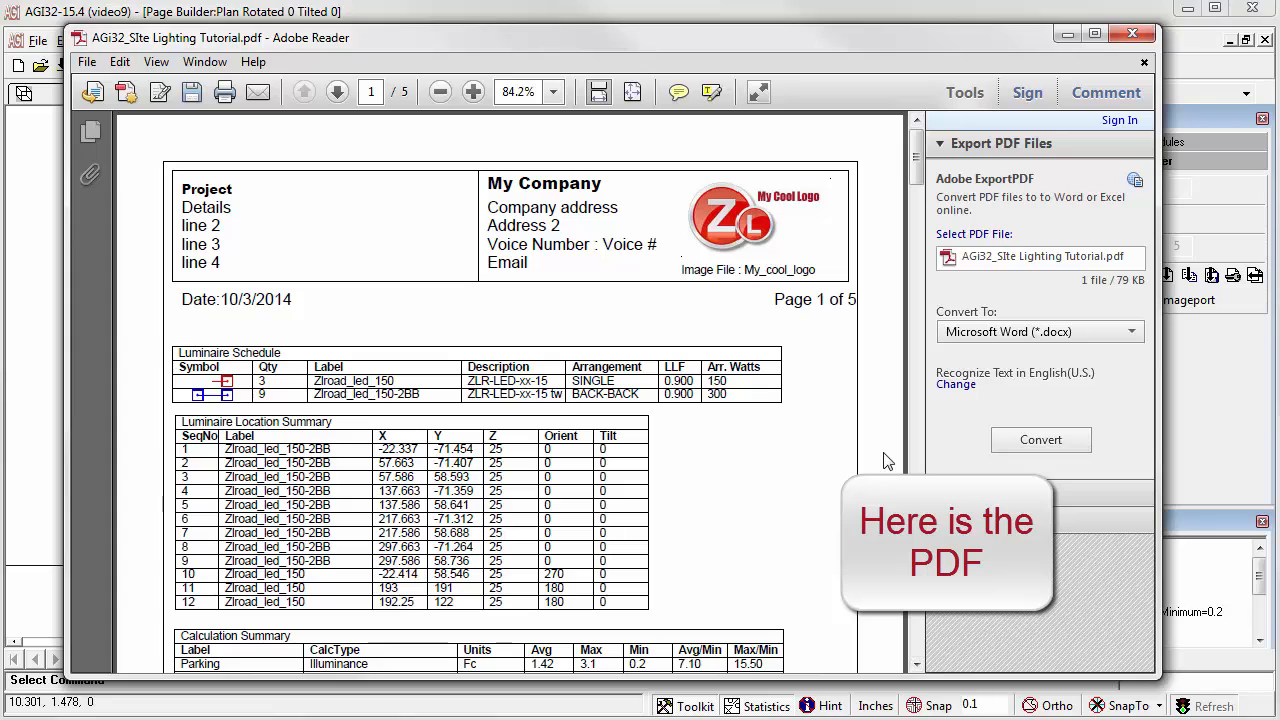
left_click(915, 466)
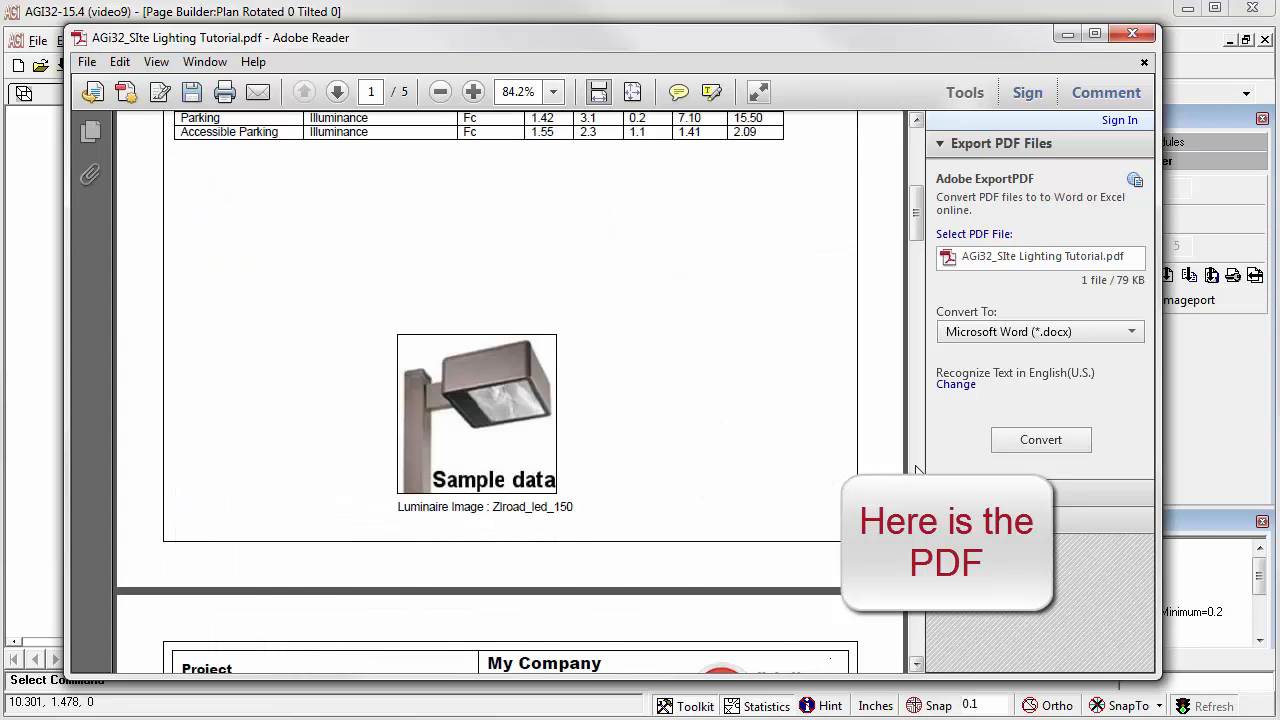
left_click(915, 466)
left_click(915, 466)
left_click(915, 466)
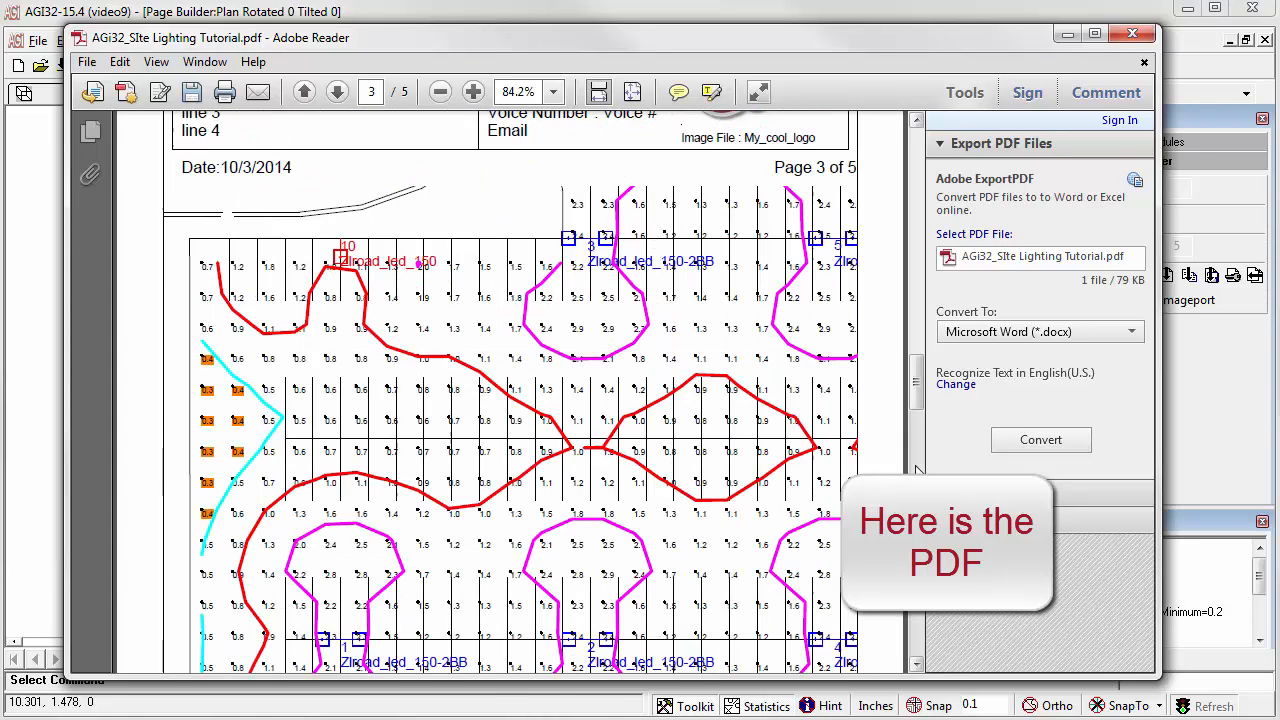